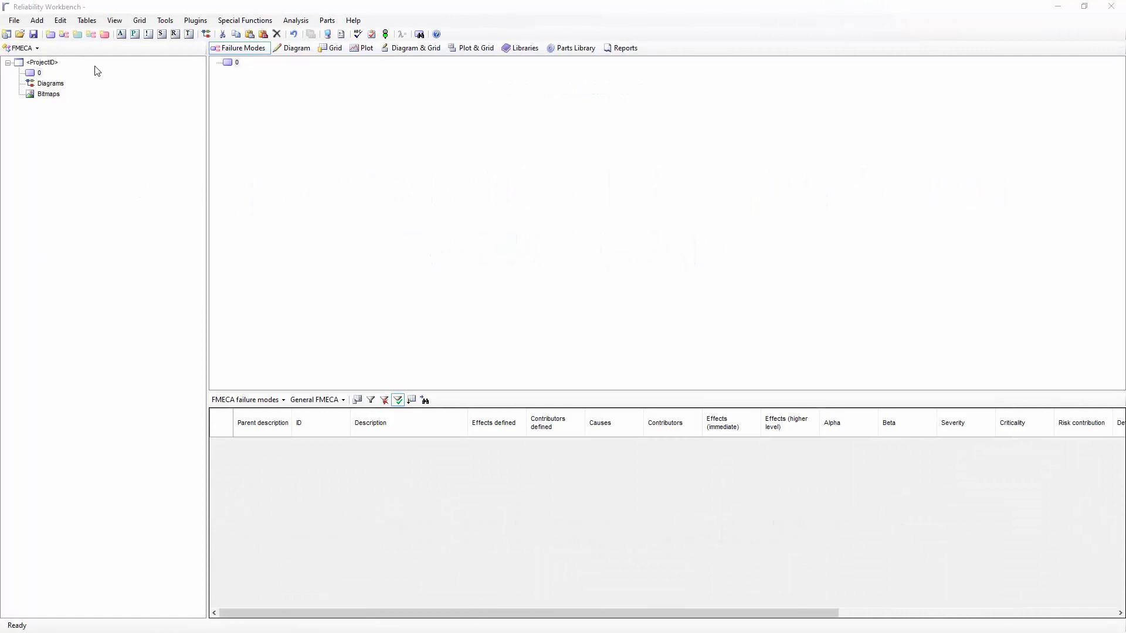
{"action": "left_click", "coordinate": [33, 50]}
{"action": "left_click", "coordinate": [32, 50]}
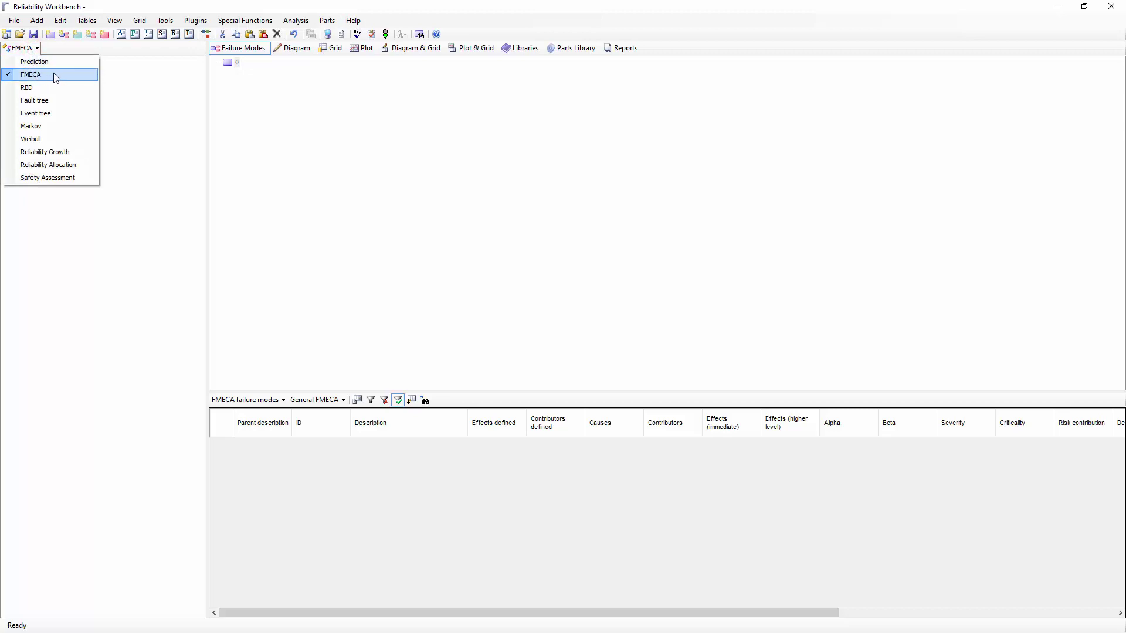
{"action": "left_click", "coordinate": [22, 48]}
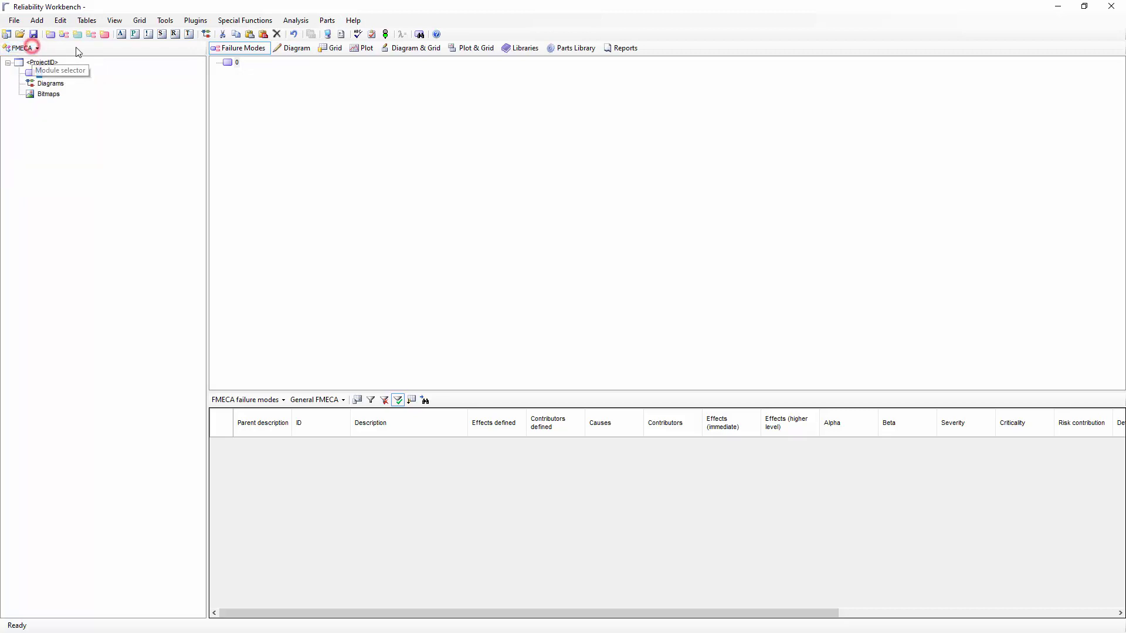
Set the project's FMECA standard to Mil-Std 1629 in the general project options.
{"action": "left_click", "coordinate": [342, 35]}
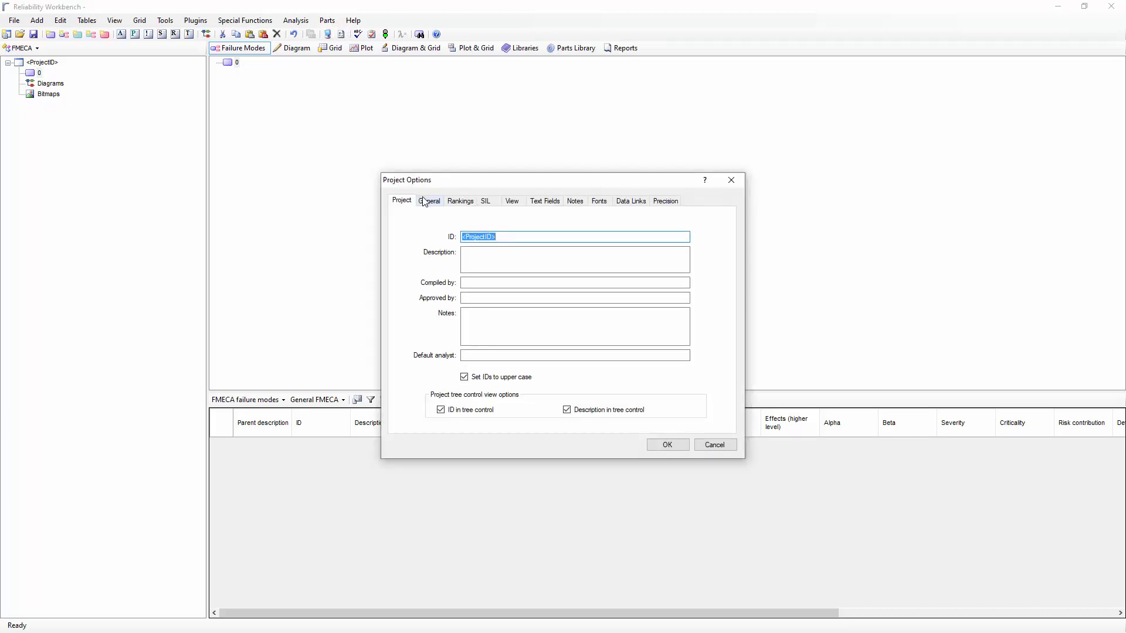
{"action": "left_click", "coordinate": [425, 201]}
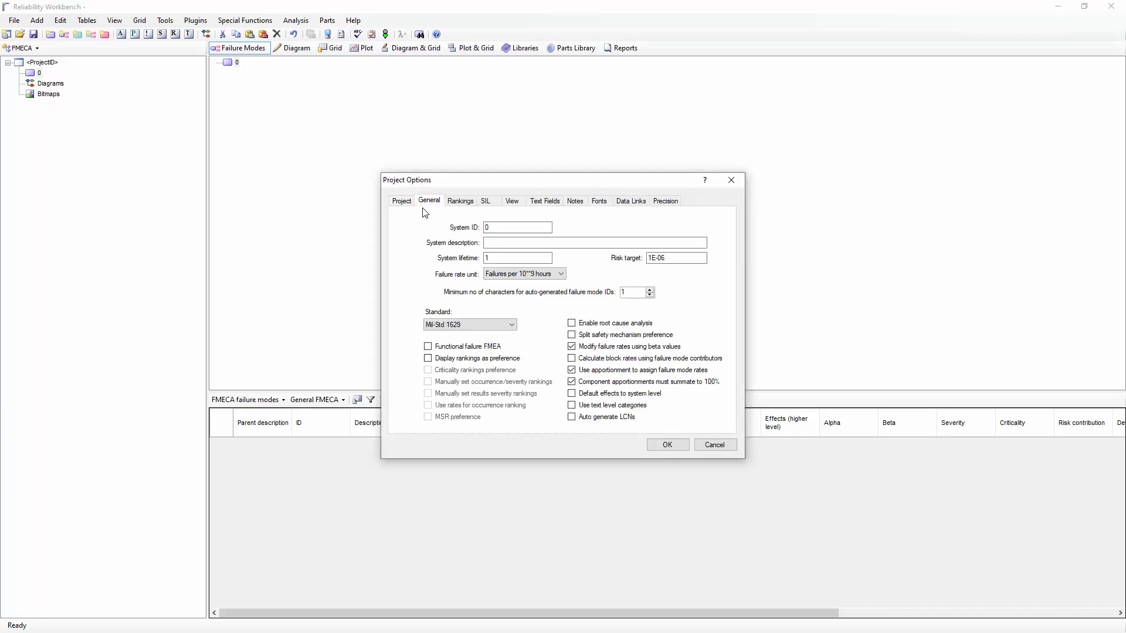
{"action": "left_click", "coordinate": [512, 324]}
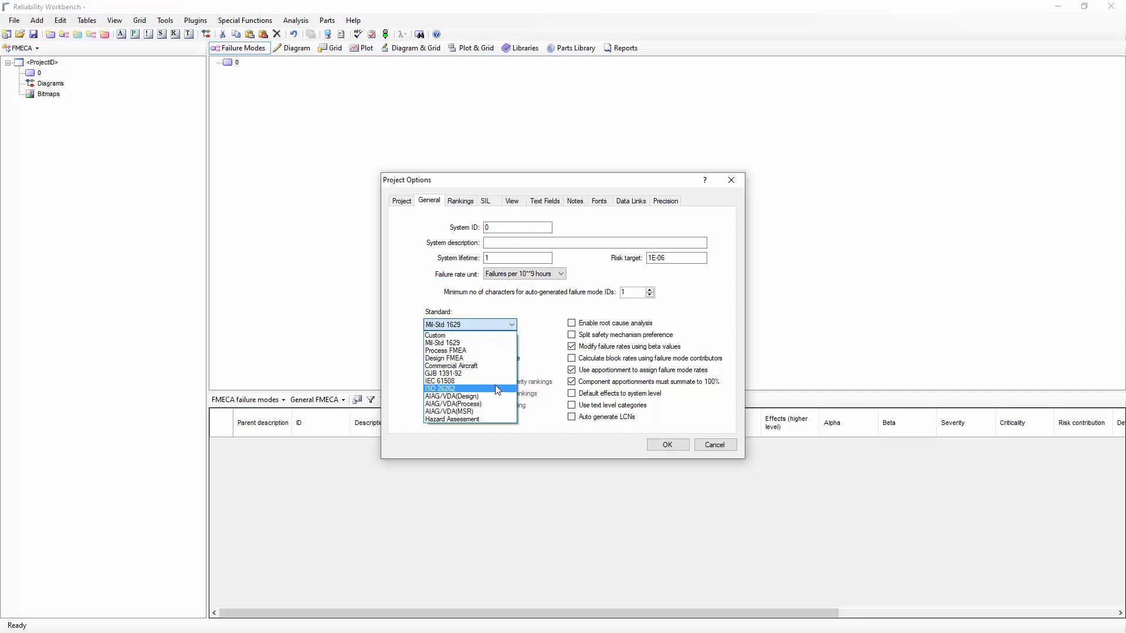
{"action": "left_click", "coordinate": [489, 344]}
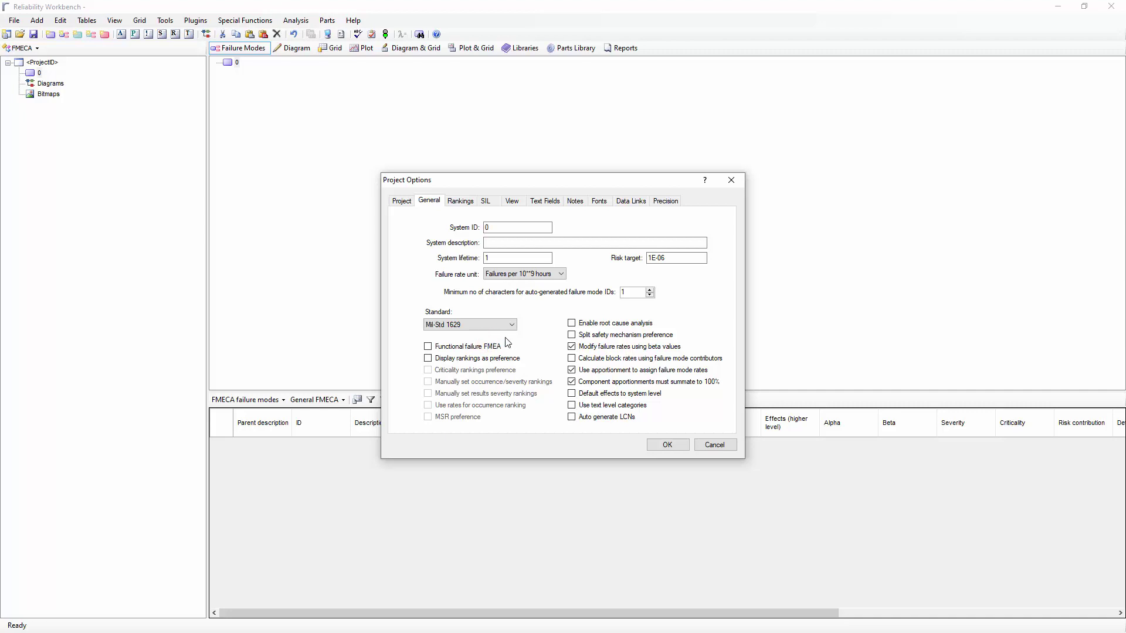
{"action": "left_click", "coordinate": [666, 445]}
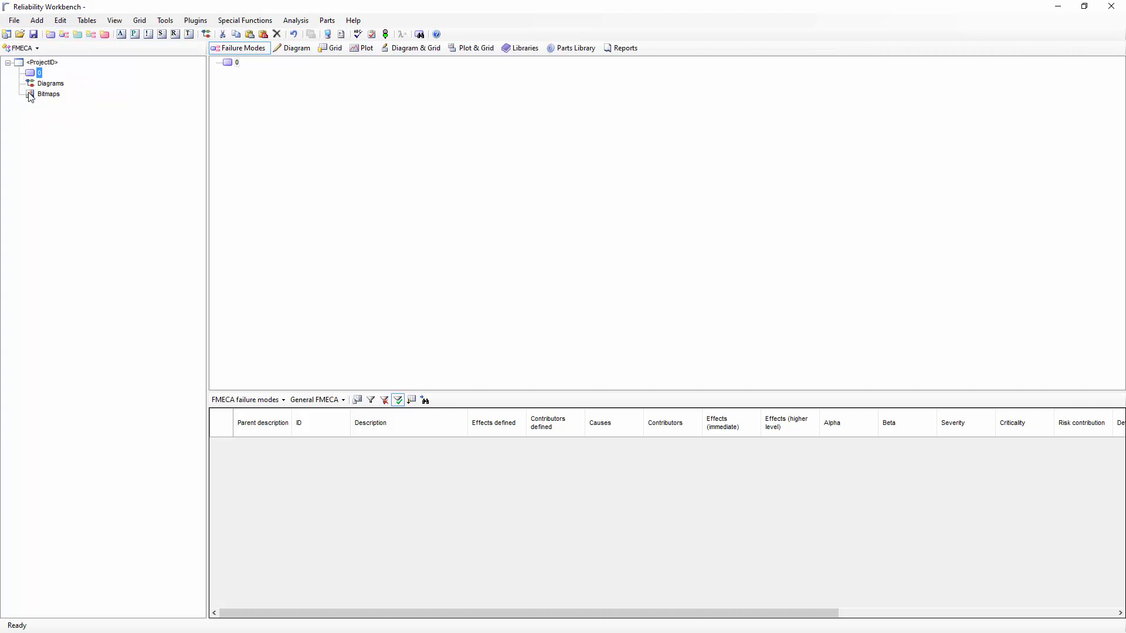
Add a block beneath the top-level system with the description "Battery Overcharge Protection".
{"action": "left_click", "coordinate": [51, 35]}
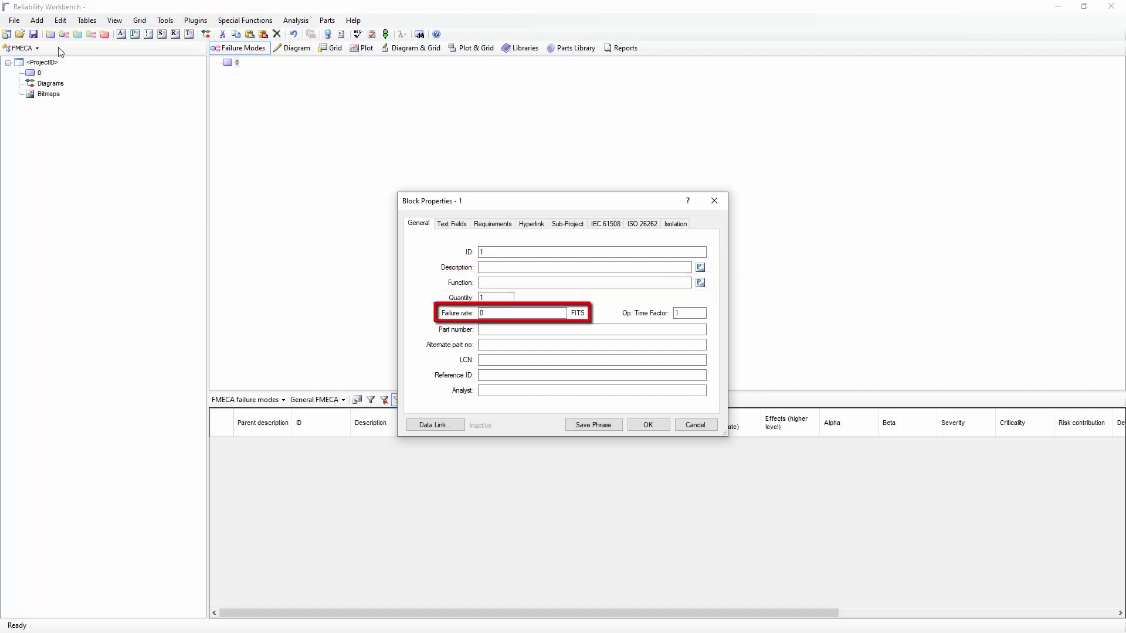
{"action": "left_click", "coordinate": [498, 266]}
{"action": "type", "text": "Ba"}
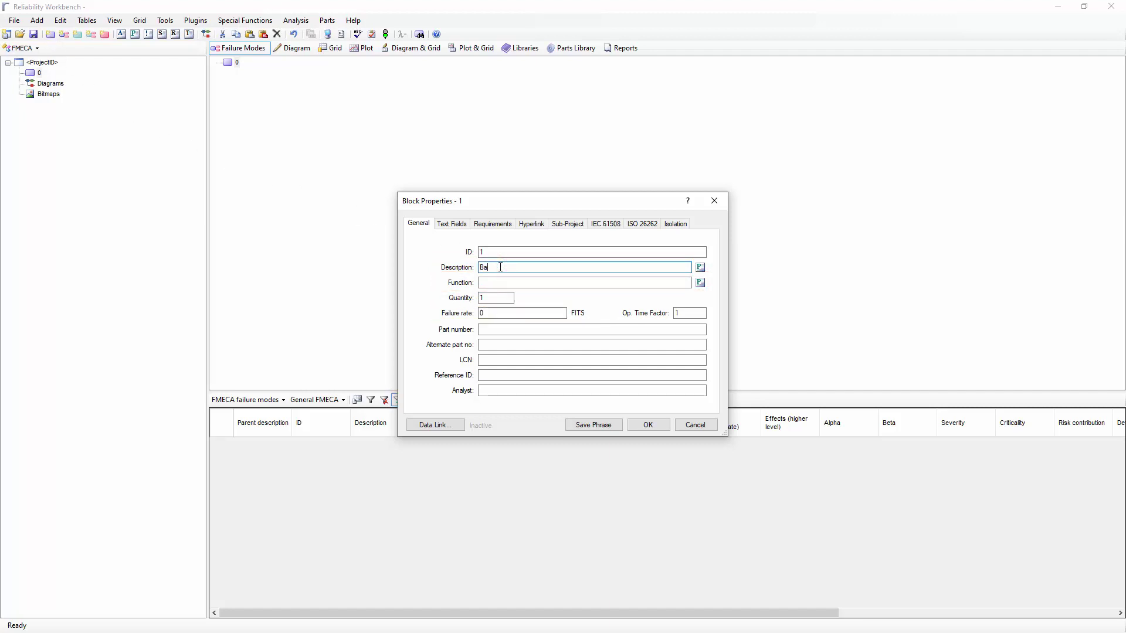
{"action": "type", "text": "ttery Overcharge Protection"}
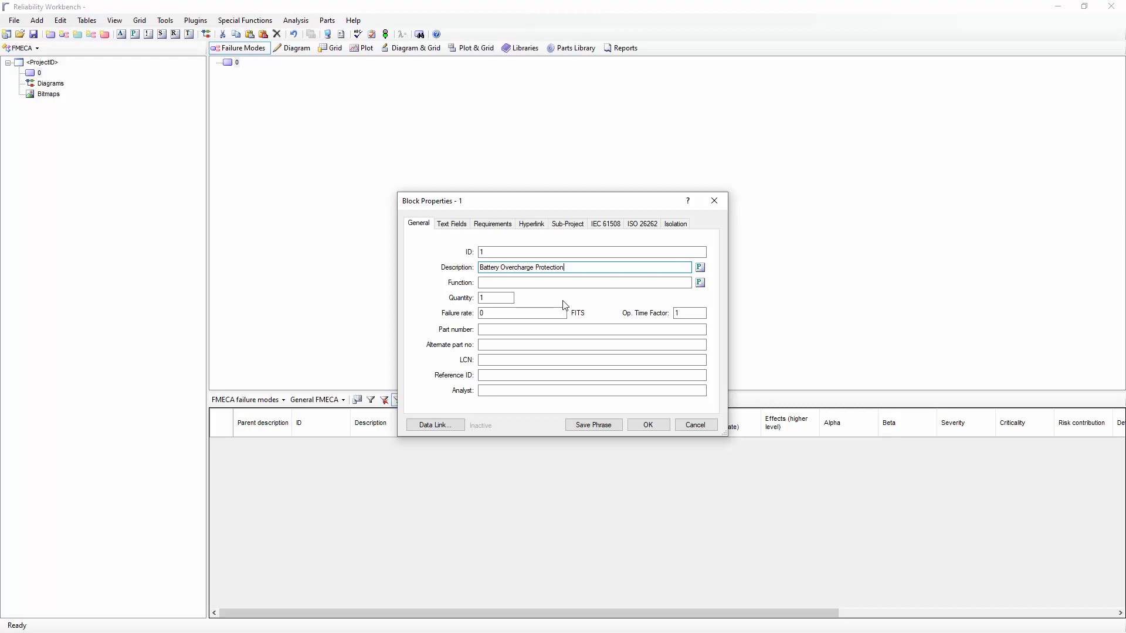
{"action": "left_click", "coordinate": [648, 424]}
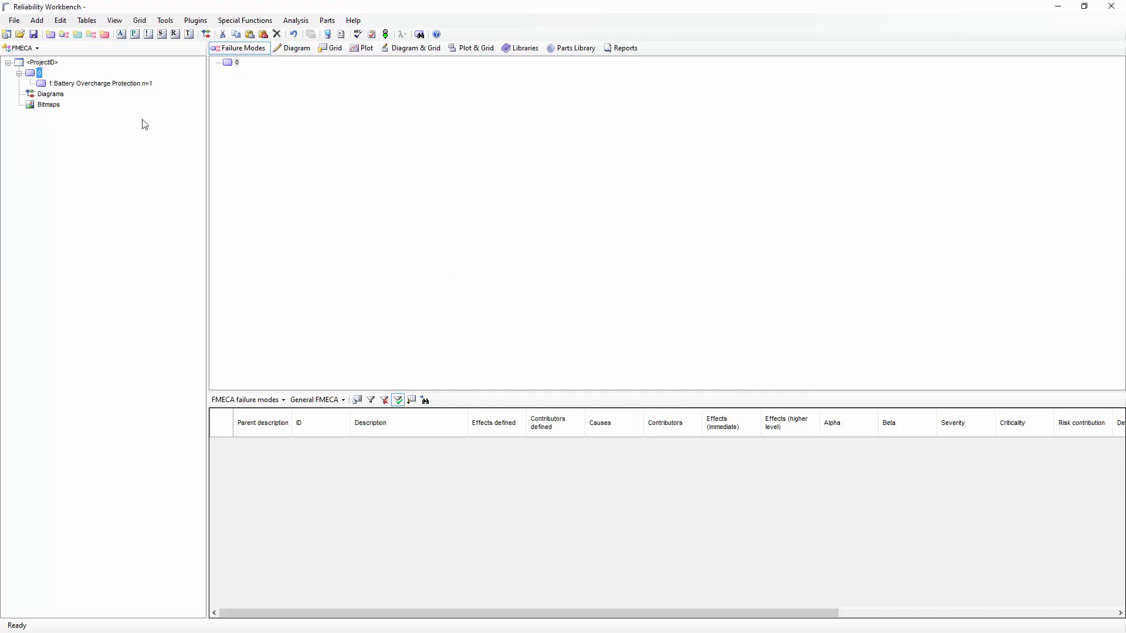
Start a new block beneath Battery Overcharge Protection and enter "Diode" as its description.
{"action": "left_click", "coordinate": [57, 85]}
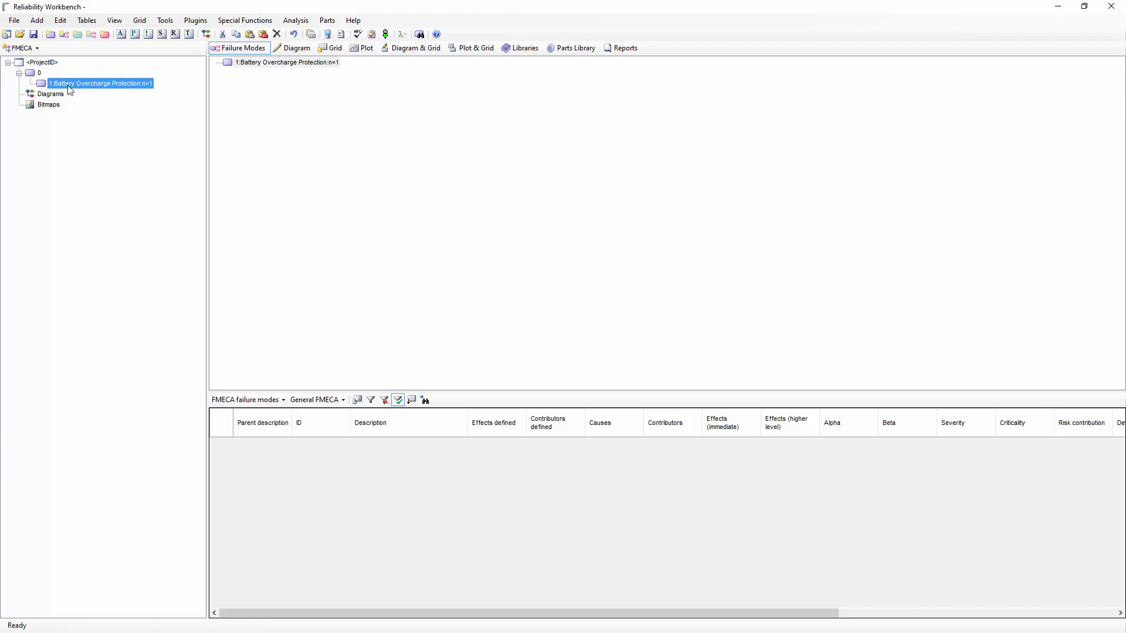
{"action": "left_click", "coordinate": [50, 35]}
{"action": "left_click", "coordinate": [520, 266]}
{"action": "type", "text": "Diode"}
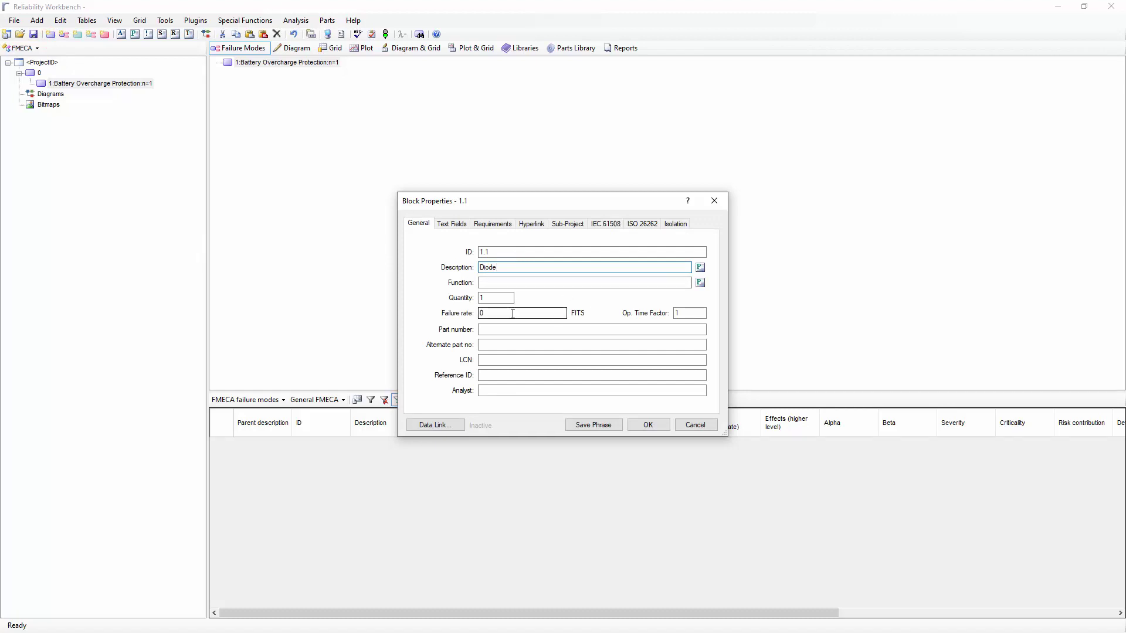
{"action": "left_click", "coordinate": [434, 425]}
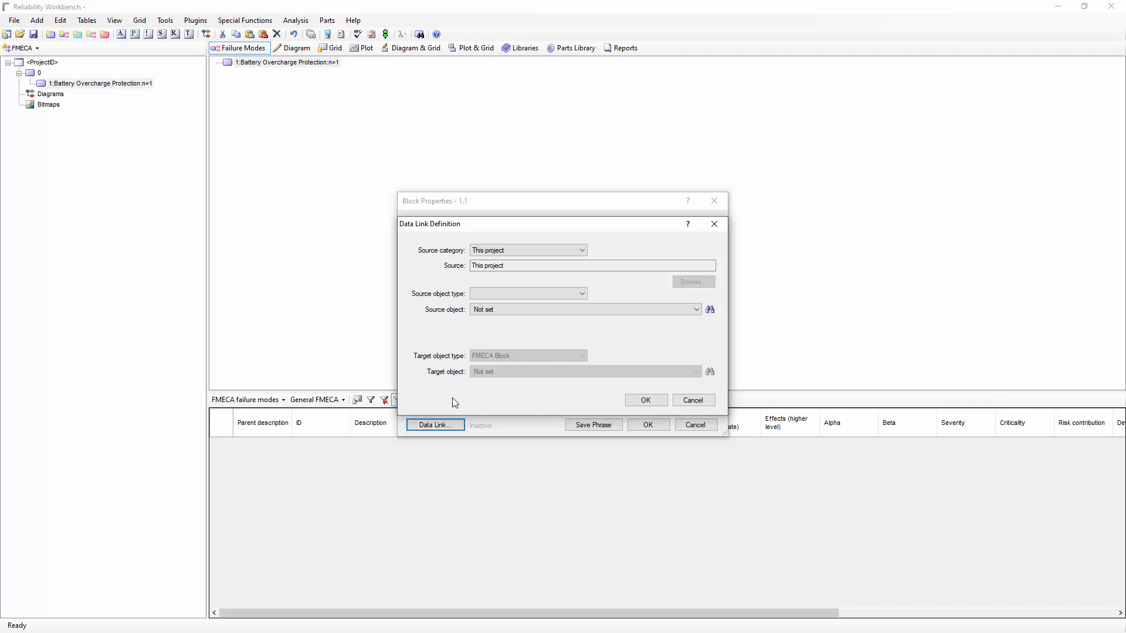
{"action": "left_click", "coordinate": [572, 293]}
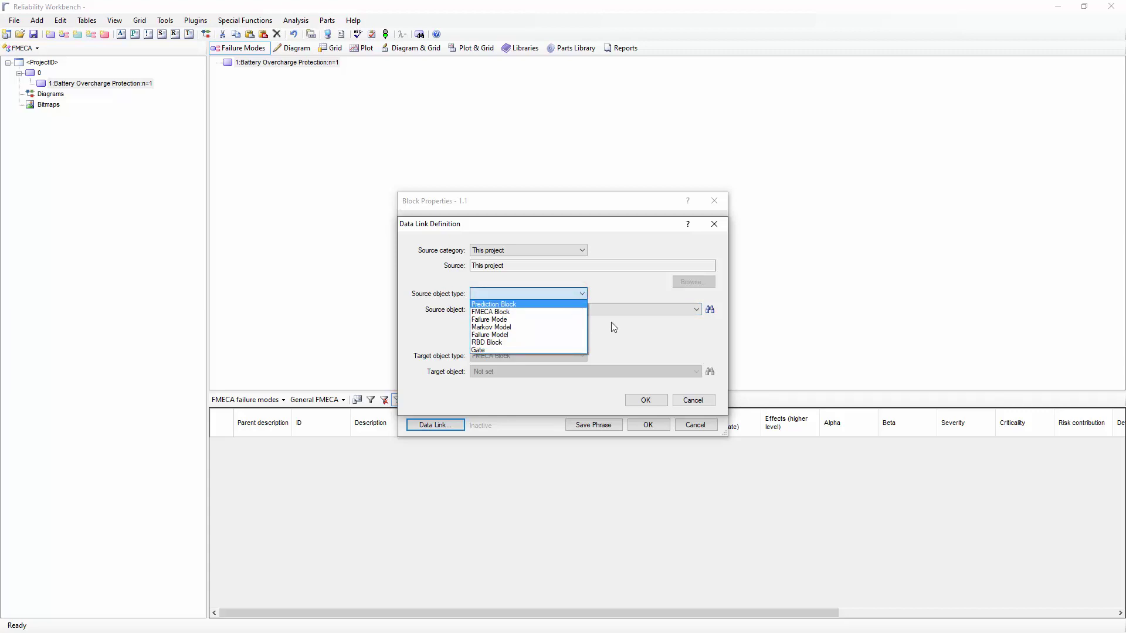
{"action": "left_click", "coordinate": [702, 400]}
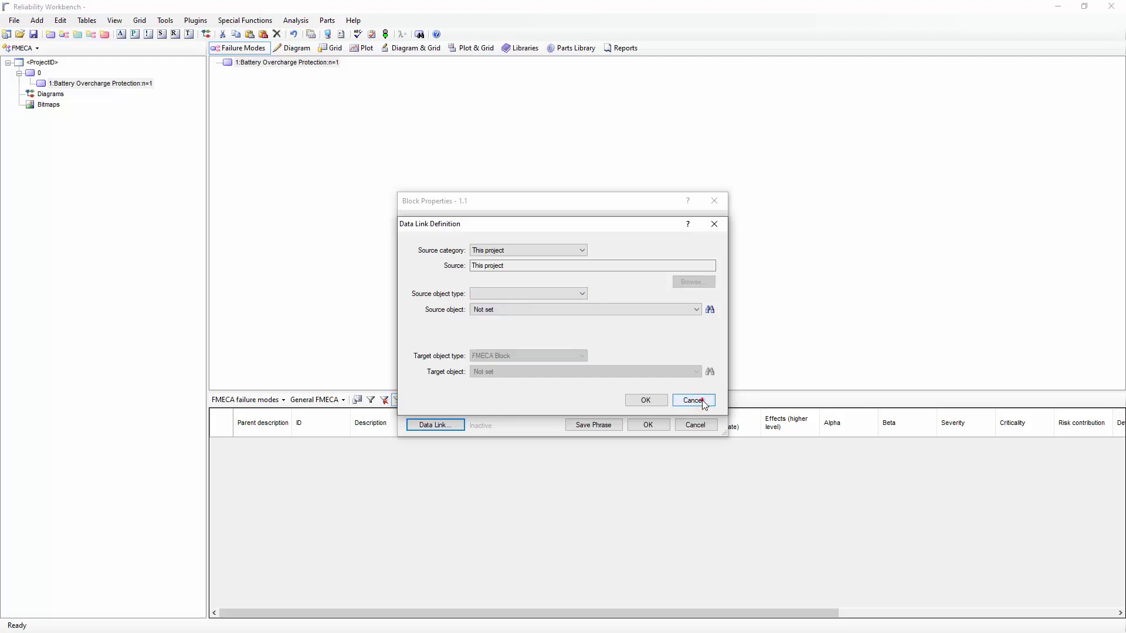
{"action": "left_click", "coordinate": [702, 400]}
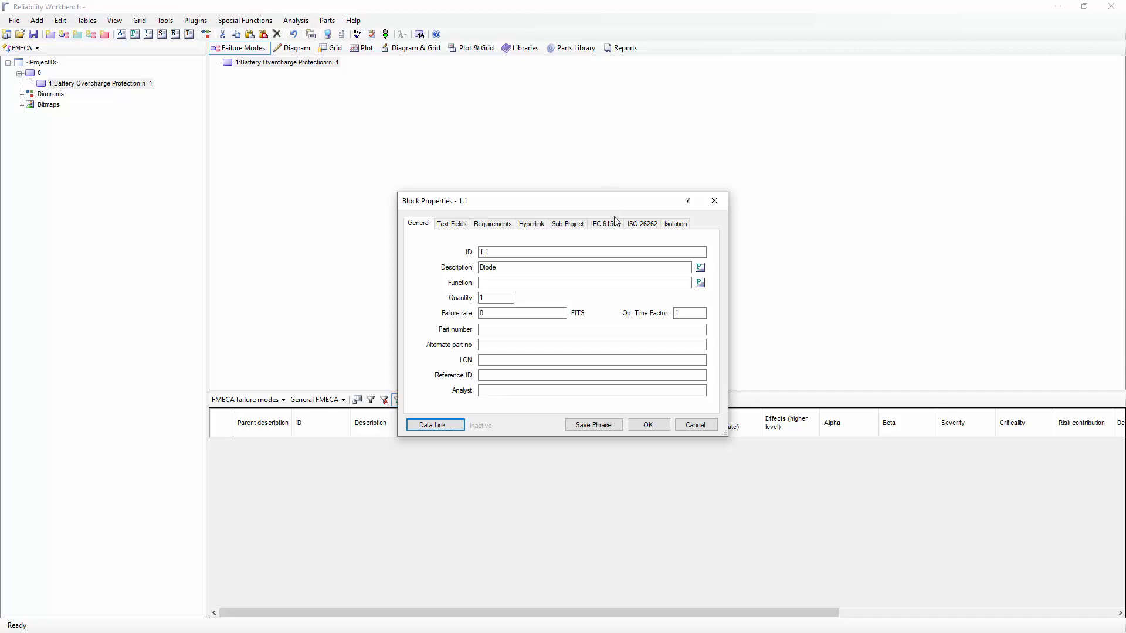
Set the Diode block's failure rate to .15 FITS and create the block.
{"action": "double_click", "coordinate": [515, 313]}
{"action": "type", "text": ".15"}
{"action": "left_click", "coordinate": [649, 425]}
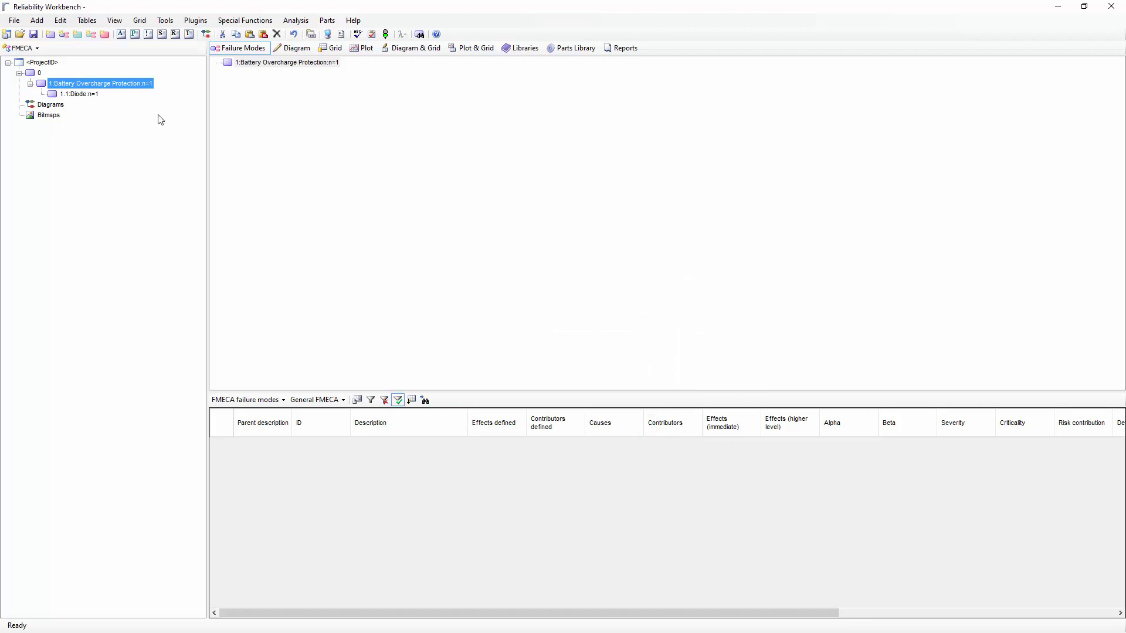
Define a failure mode for the Diode block with the description "Short" and an apportionment of 30%.
{"action": "left_click", "coordinate": [76, 95]}
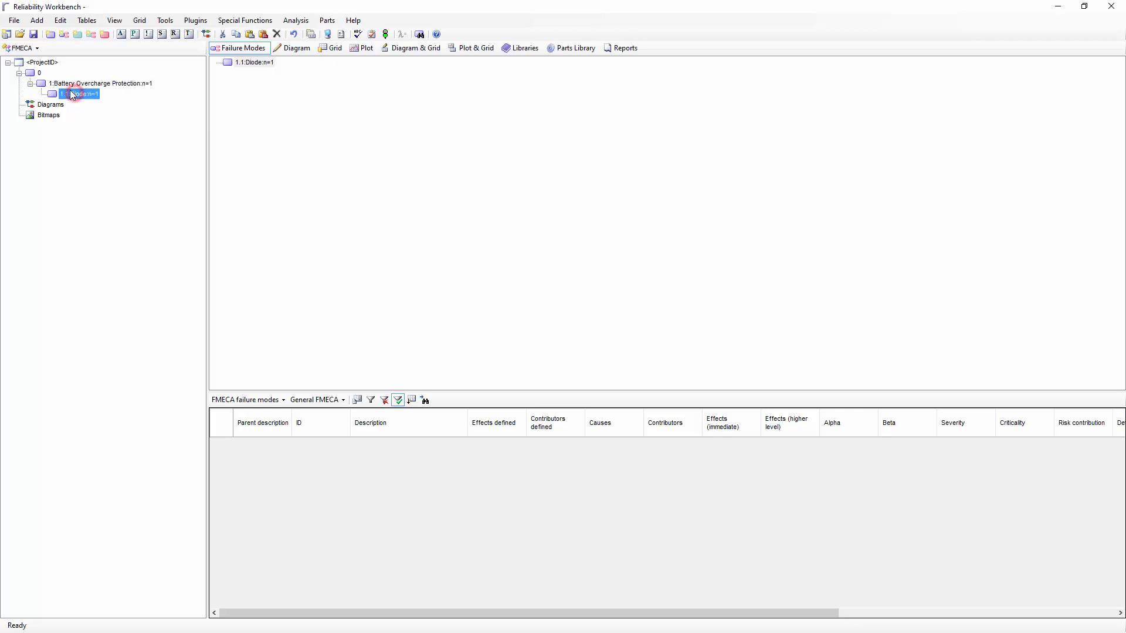
{"action": "left_click", "coordinate": [78, 35]}
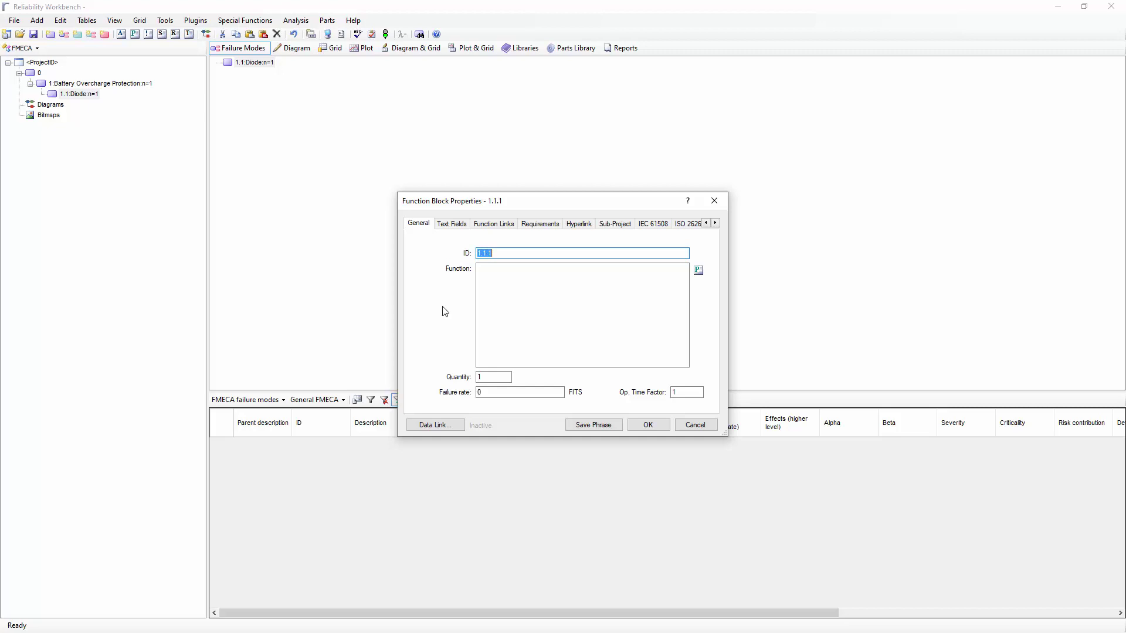
{"action": "left_click", "coordinate": [699, 429]}
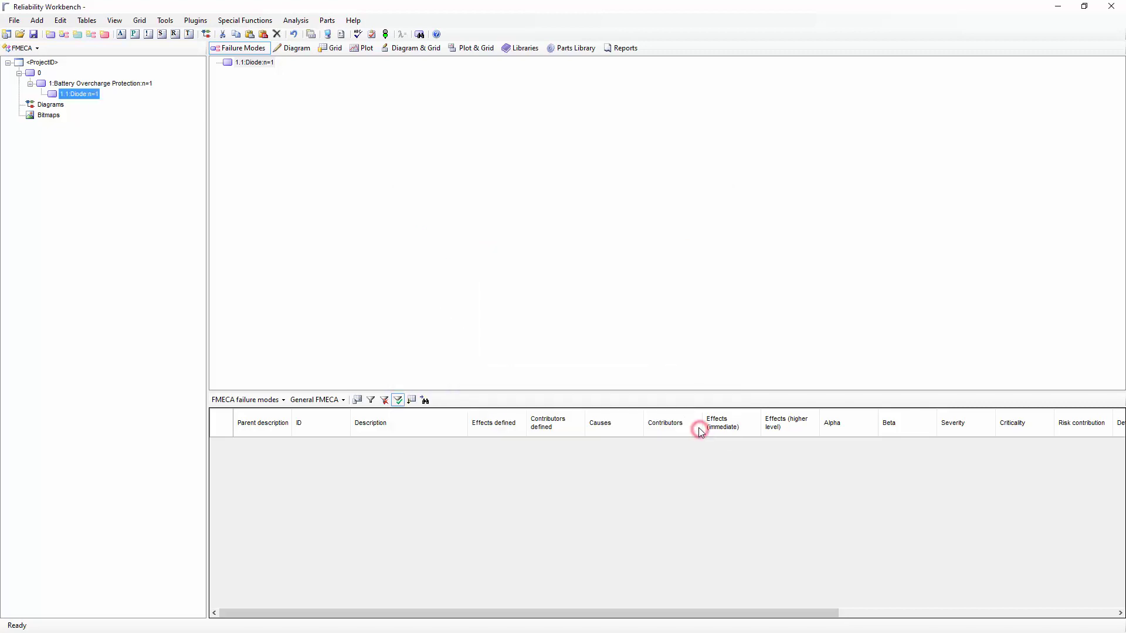
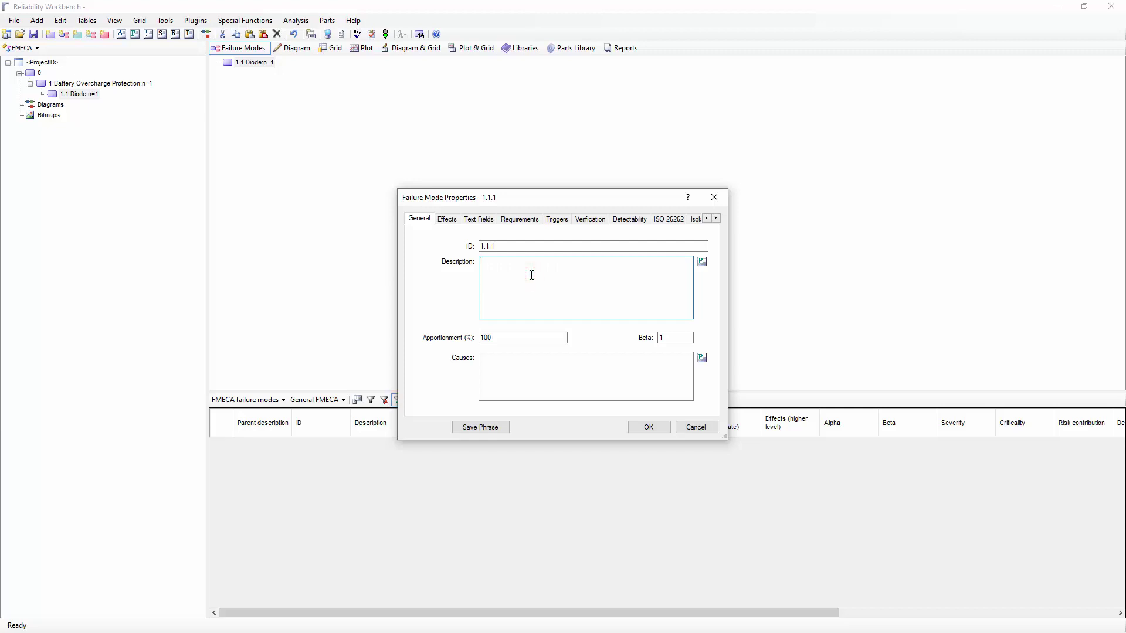
{"action": "type", "text": "Short"}
{"action": "left_click", "coordinate": [520, 338]}
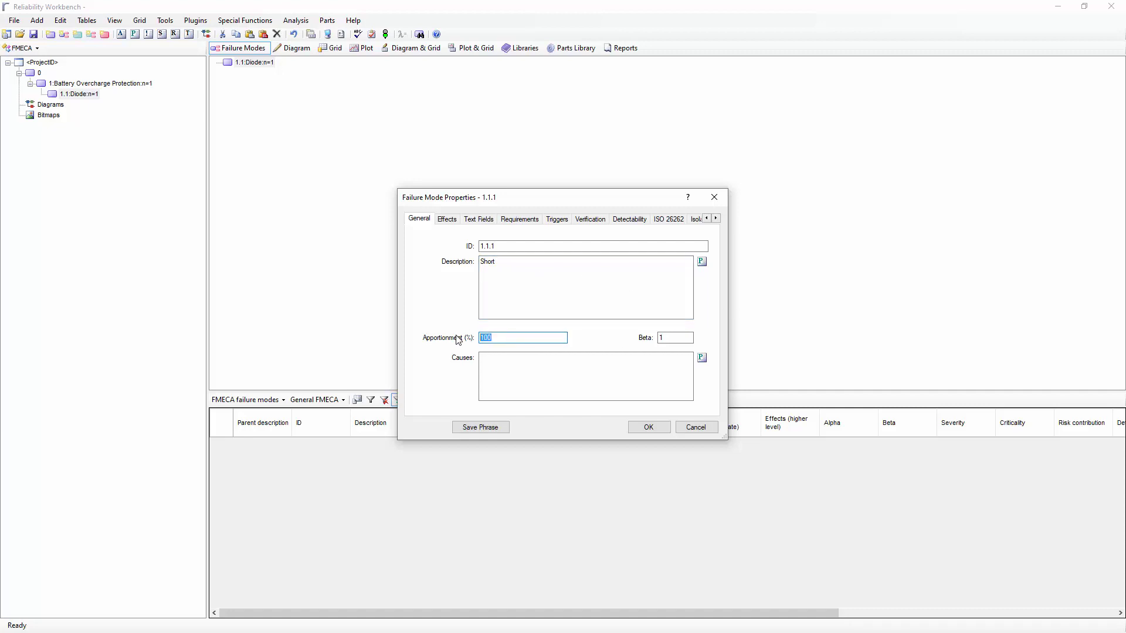
{"action": "type", "text": "30"}
{"action": "key", "text": "Tab"}
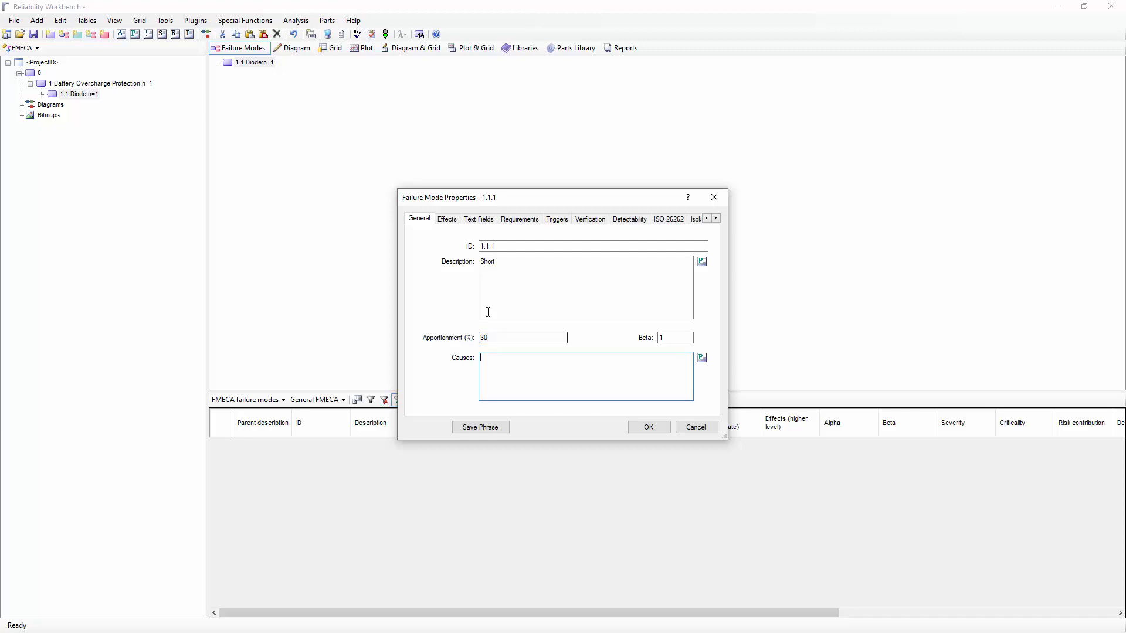
Assign the immediate effect "Current directed to ground" on block 1 to the Short failure mode and save it.
{"action": "left_click", "coordinate": [452, 220]}
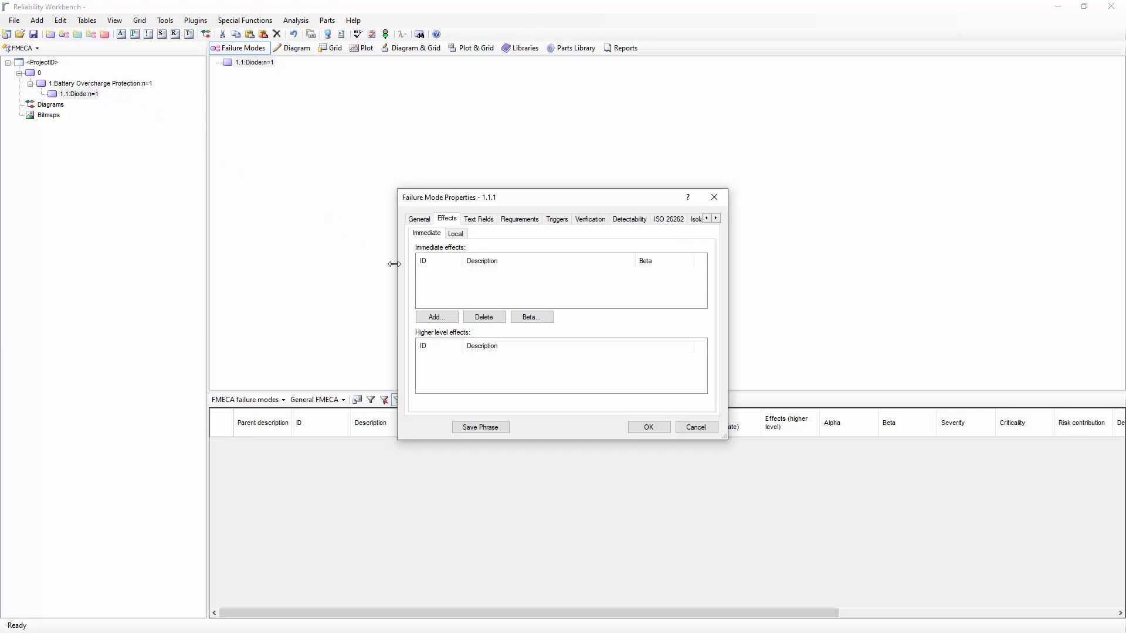
{"action": "left_click", "coordinate": [451, 323]}
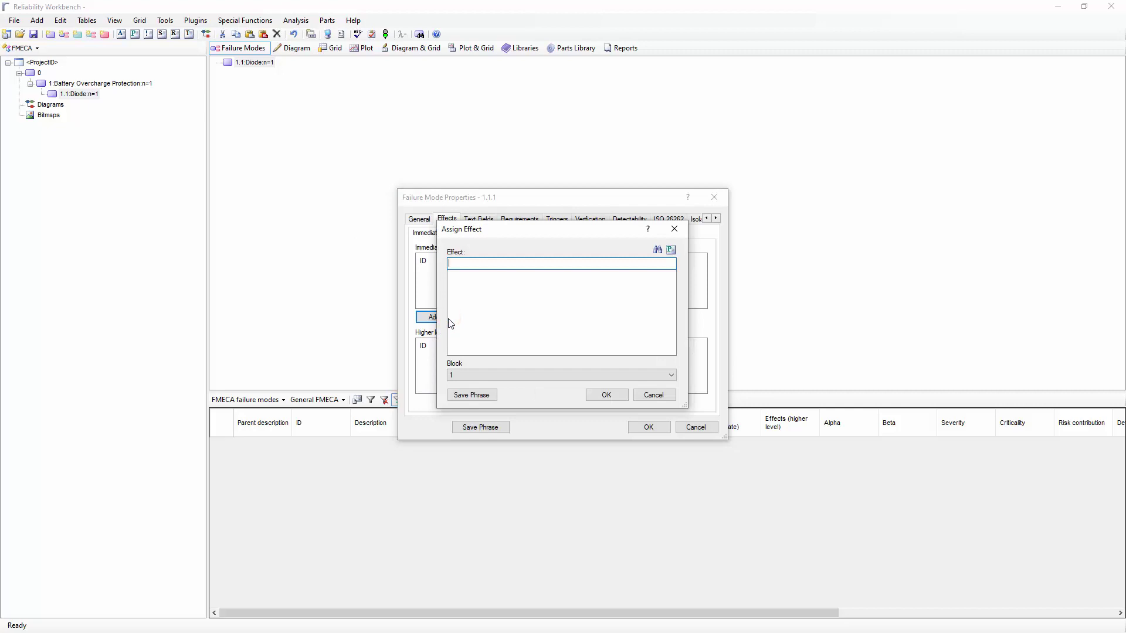
{"action": "type", "text": "Current directo"}
{"action": "type", "text": "d to ground"}
{"action": "left_click", "coordinate": [604, 396]}
{"action": "left_click", "coordinate": [649, 428]}
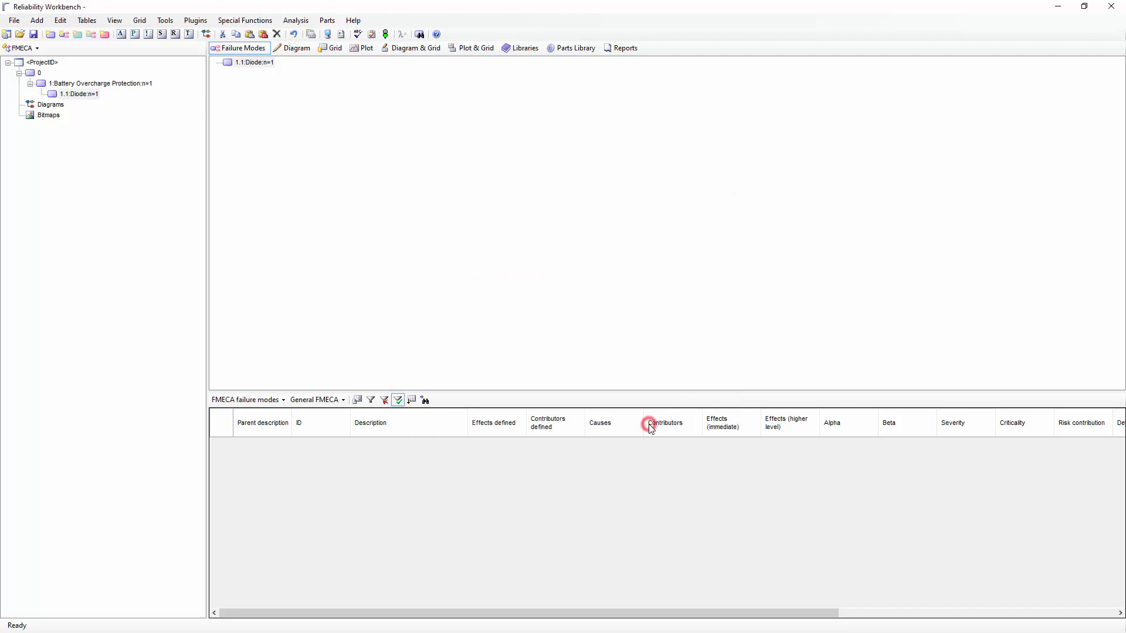
Assign the end effect "No effect" to the "Current directed to ground" failure mode of Battery Overcharge Protection.
{"action": "left_click", "coordinate": [68, 87]}
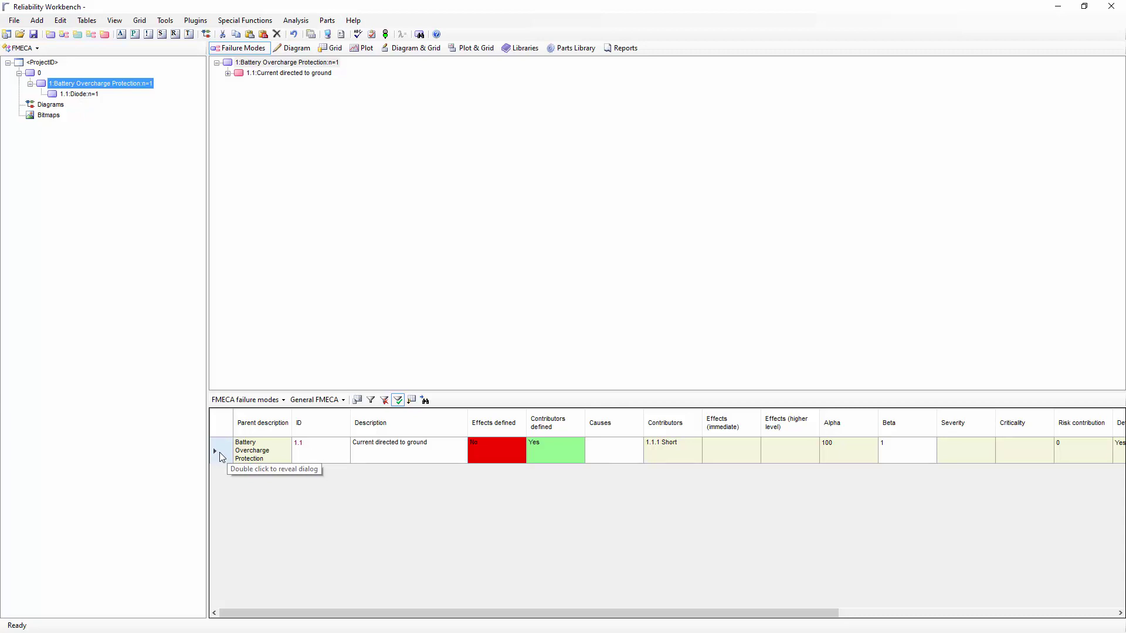
{"action": "double_click", "coordinate": [220, 452]}
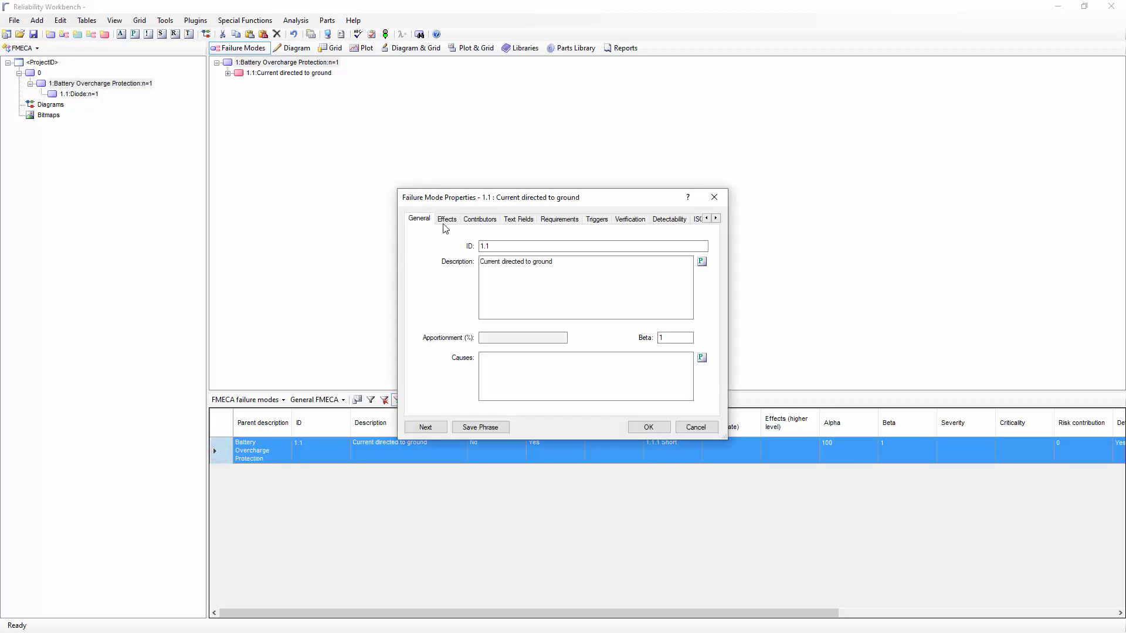
{"action": "left_click", "coordinate": [449, 221]}
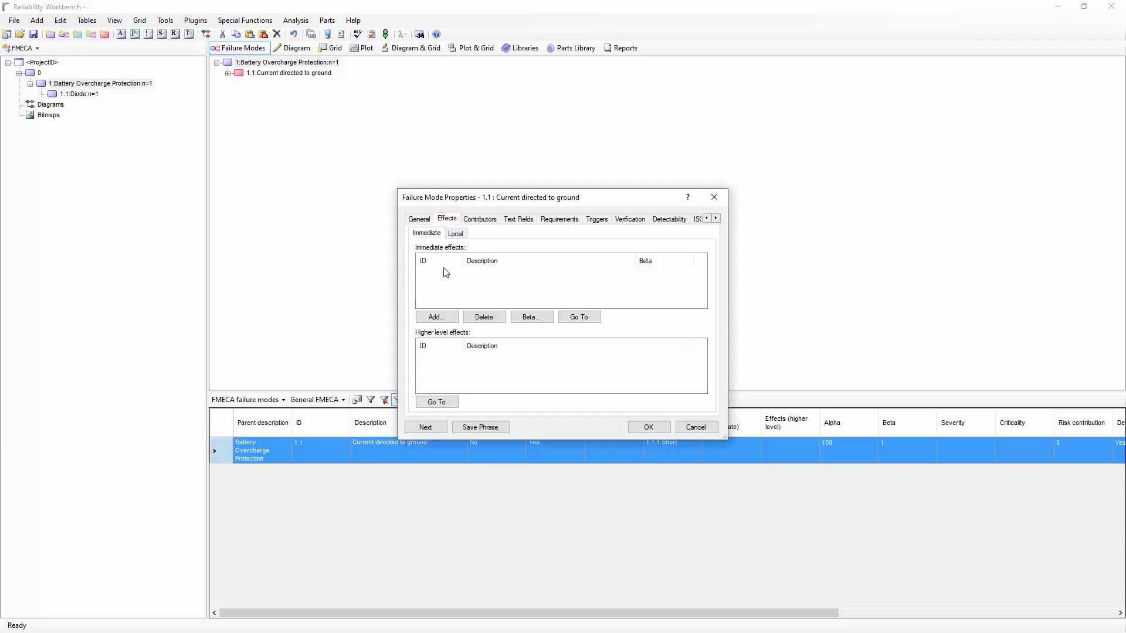
{"action": "left_click", "coordinate": [436, 317]}
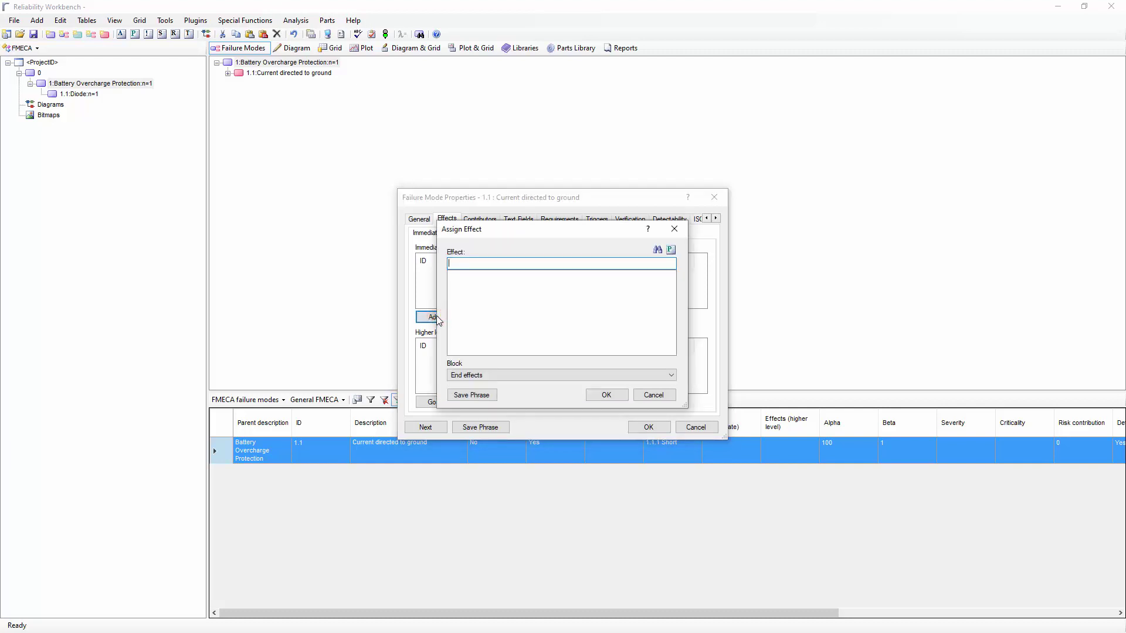
{"action": "type", "text": "No effect"}
{"action": "left_click", "coordinate": [604, 396]}
{"action": "left_click", "coordinate": [648, 429]}
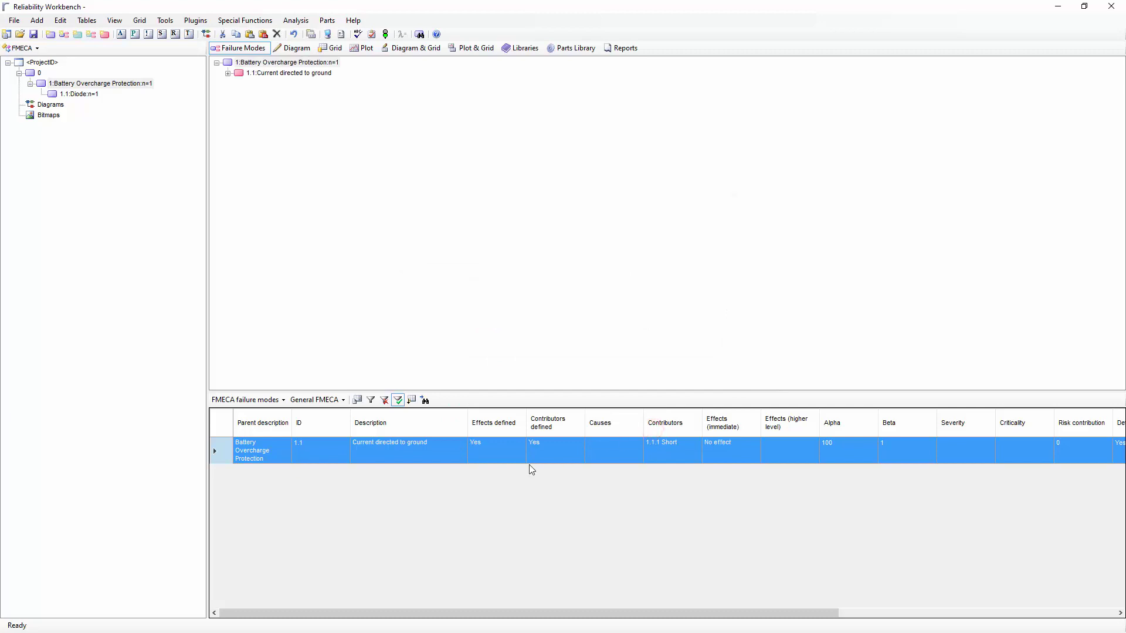
Review the failure modes listed for Battery Overcharge Protection, the top-level system block and the Diode block.
{"action": "left_click", "coordinate": [502, 479]}
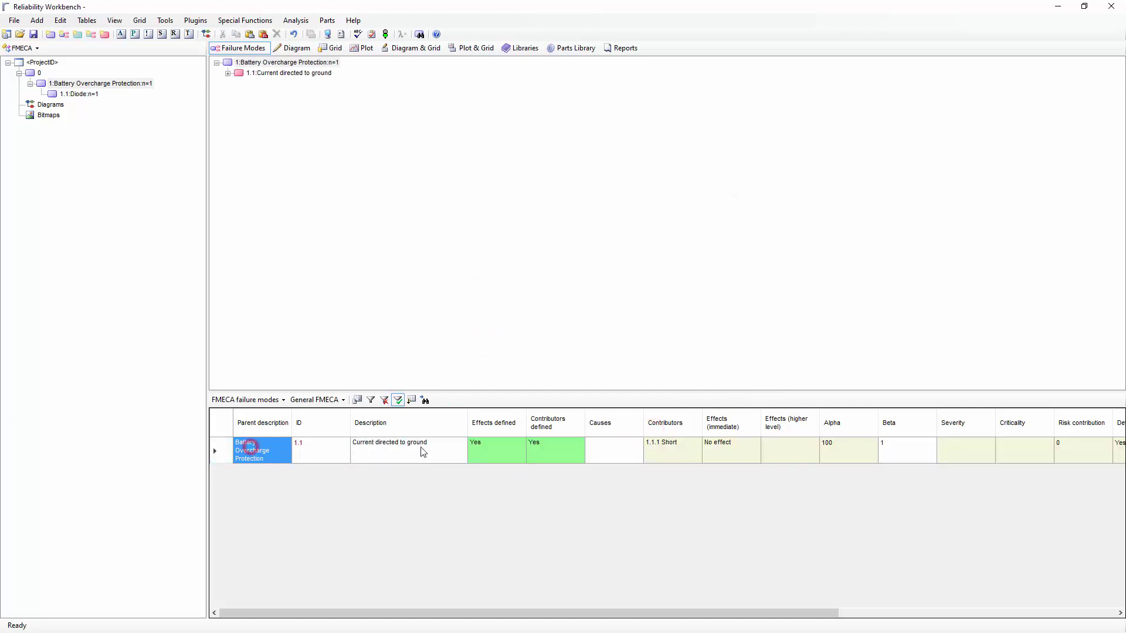
{"action": "left_click", "coordinate": [36, 74]}
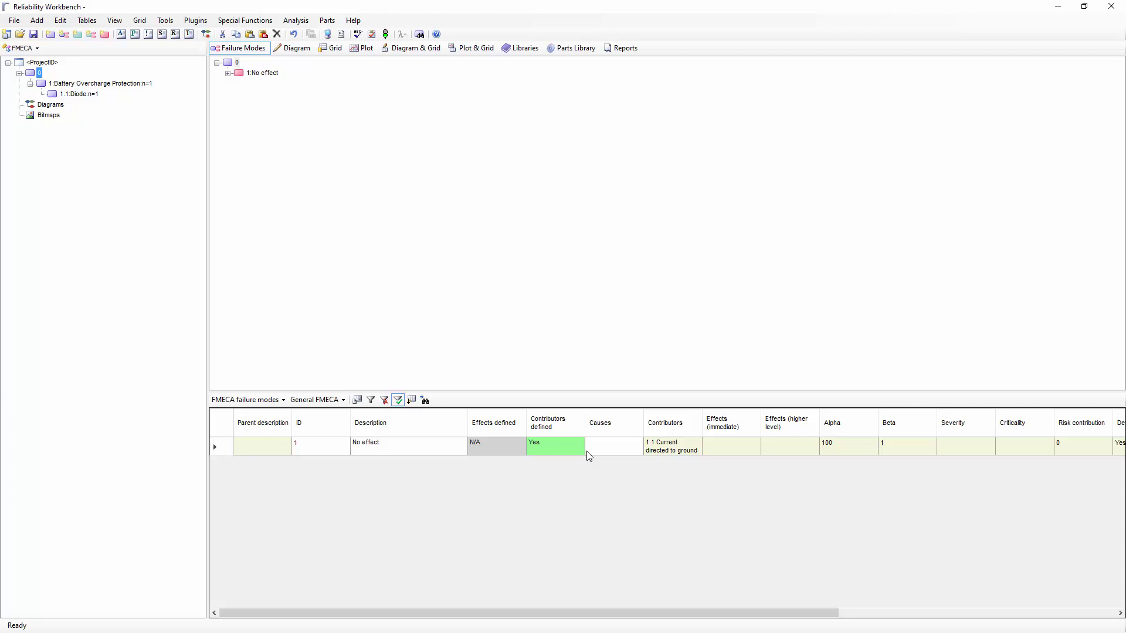
{"action": "left_click", "coordinate": [308, 475]}
{"action": "left_click", "coordinate": [80, 95]}
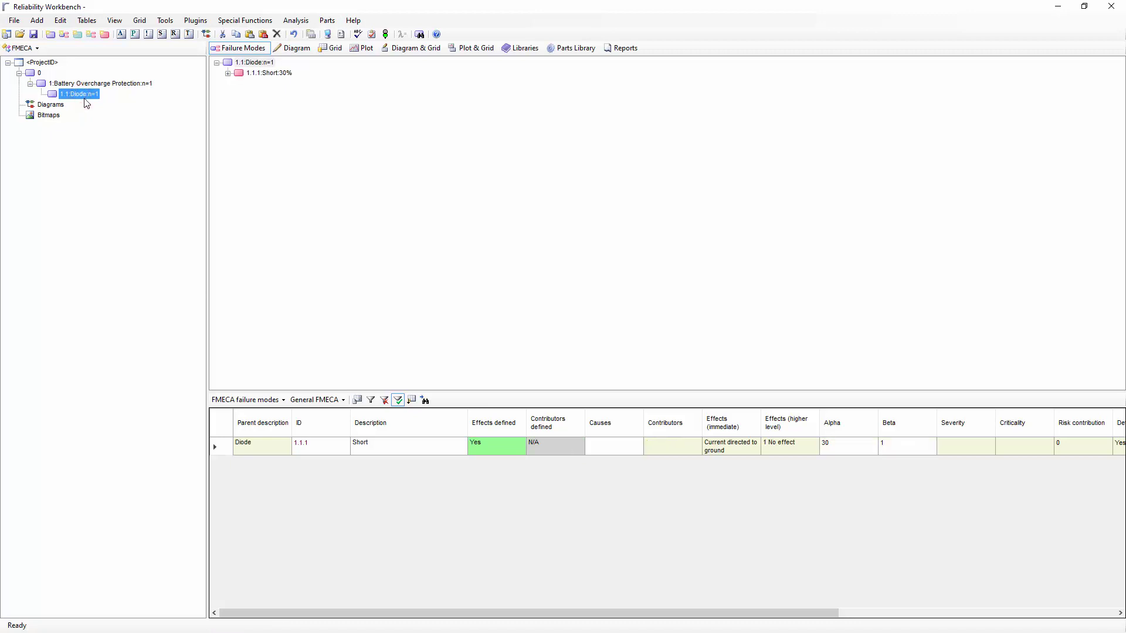
Define a second failure mode for the Diode block with the description "Open" and an apportionment of 70%.
{"action": "left_click", "coordinate": [105, 35]}
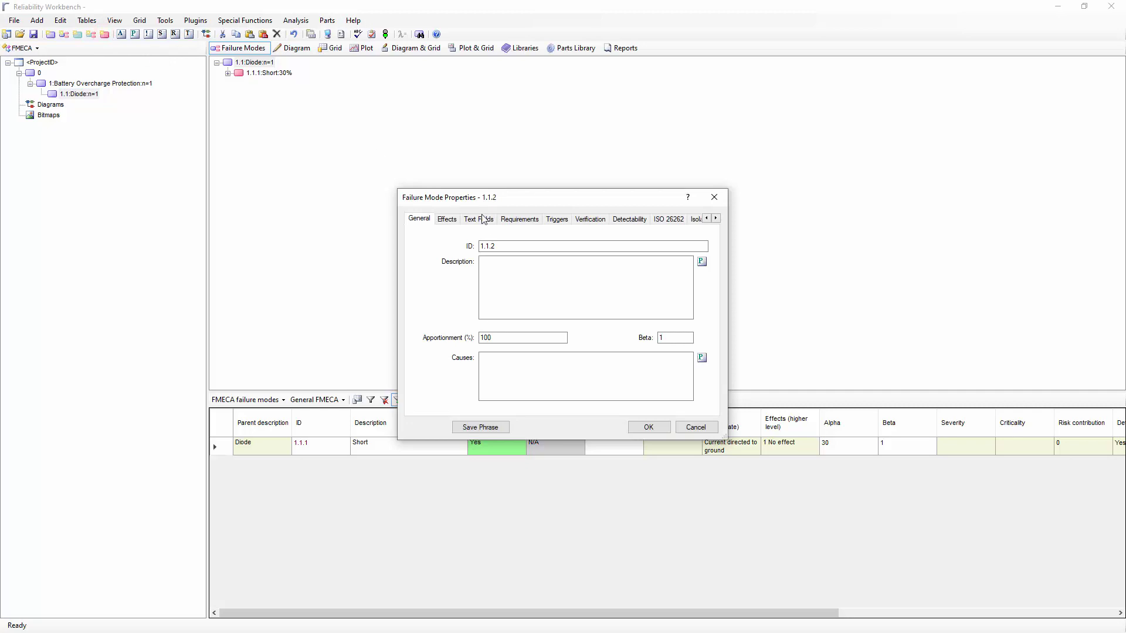
{"action": "left_click", "coordinate": [522, 284]}
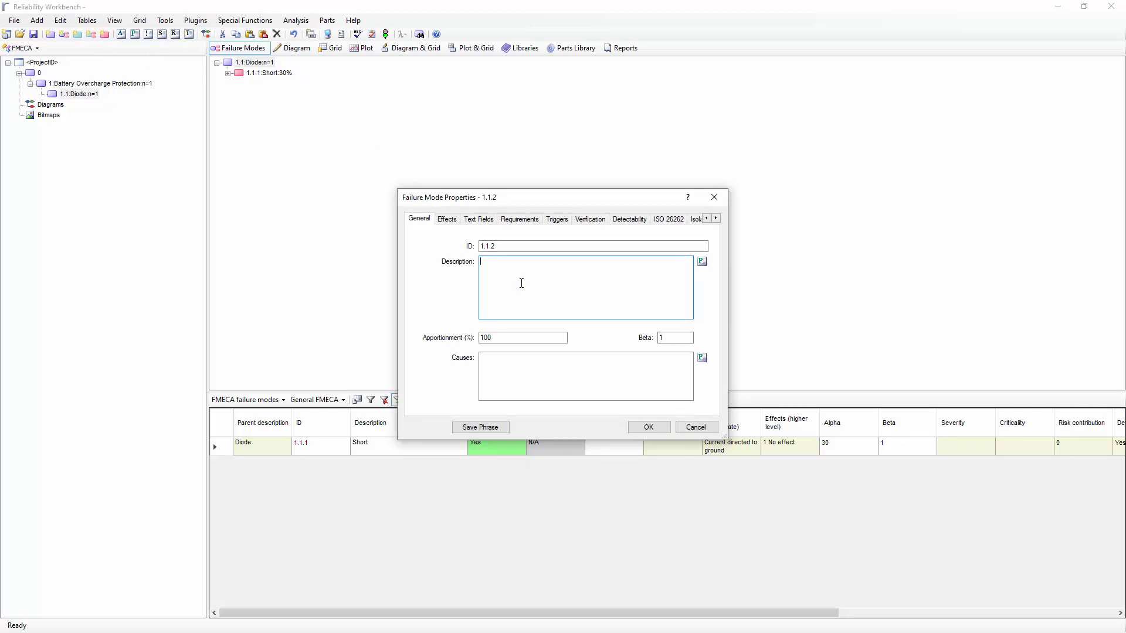
{"action": "type", "text": "Open"}
{"action": "key", "text": "Tab"}
{"action": "type", "text": "70"}
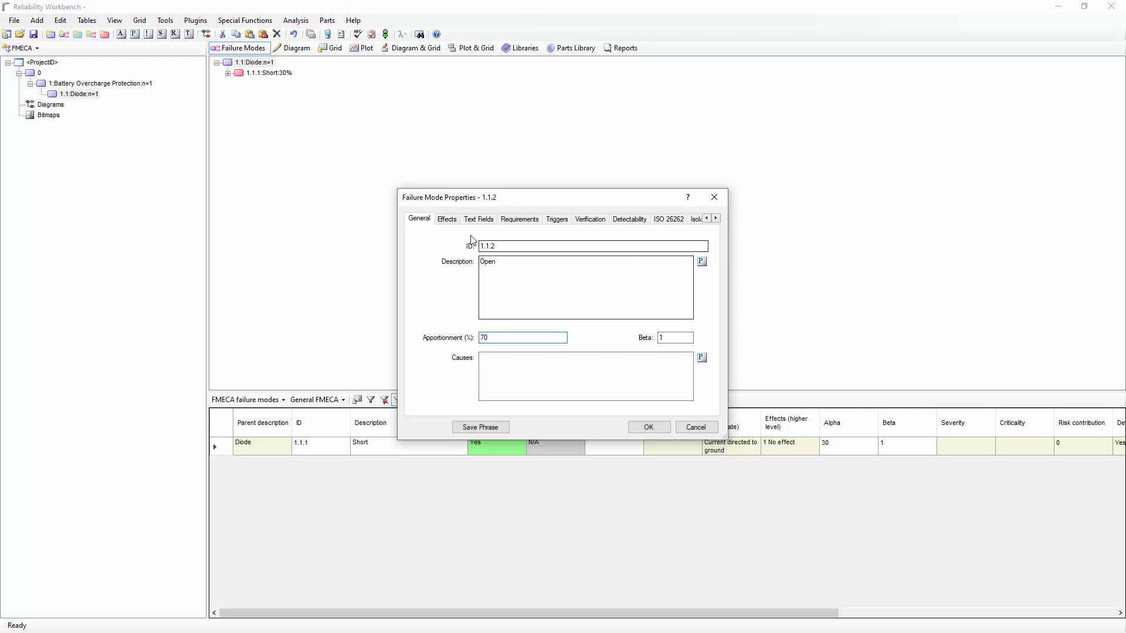
Assign the immediate effect "Battery continues to charge after maximum safe charge reached" on block 1 to the Open failure mode.
{"action": "left_click", "coordinate": [447, 218]}
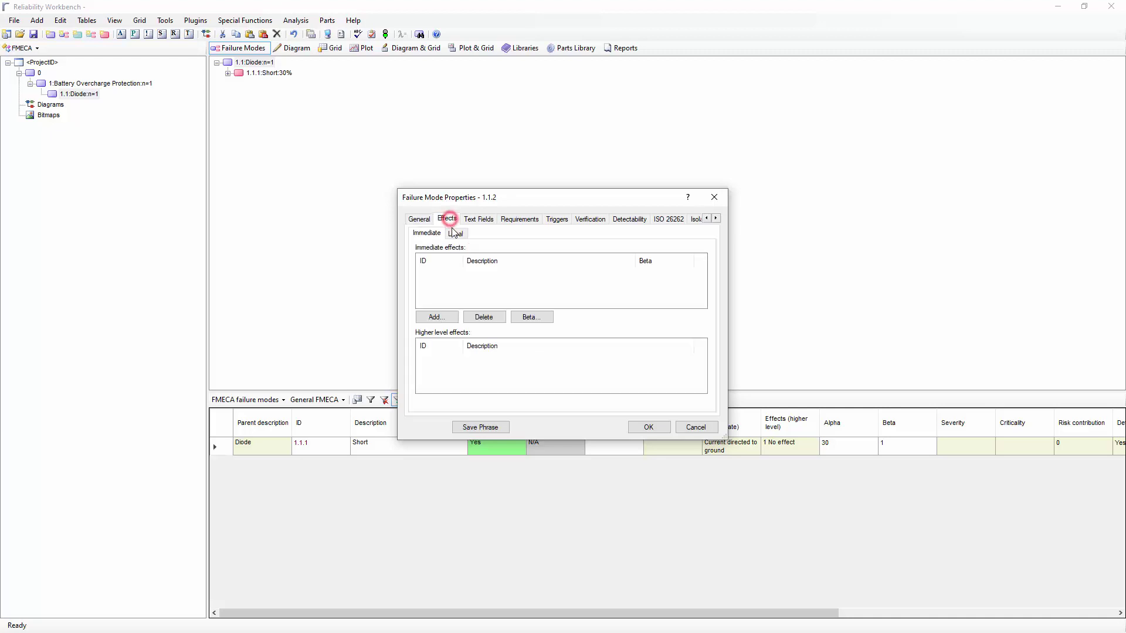
{"action": "left_click", "coordinate": [441, 317]}
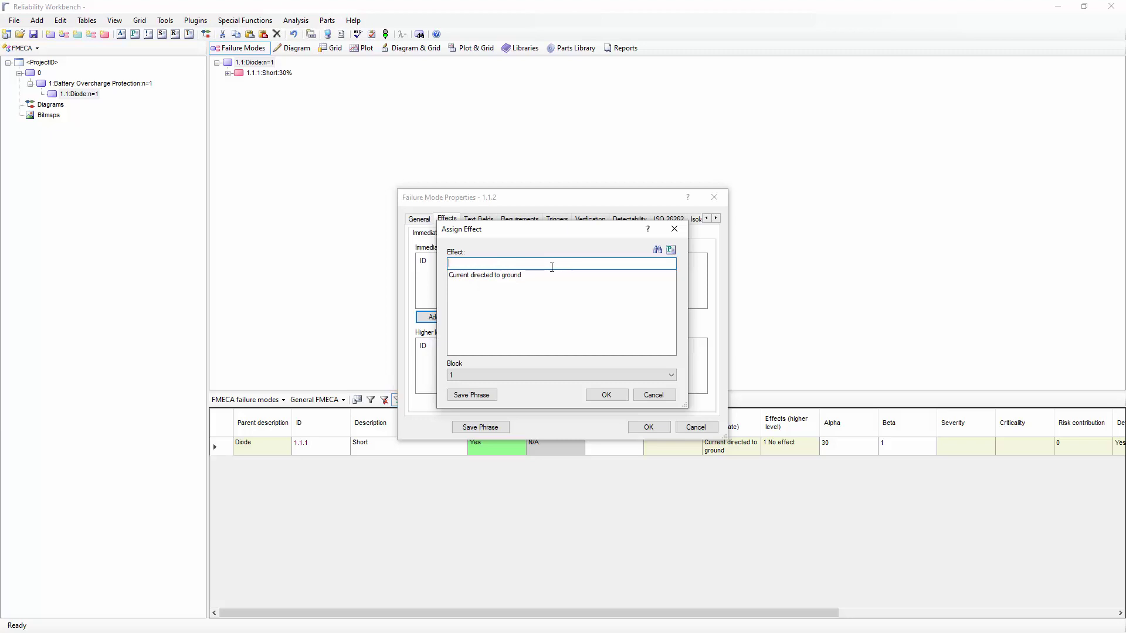
{"action": "type", "text": "Battery continues to charge after maximum safe charge reached"}
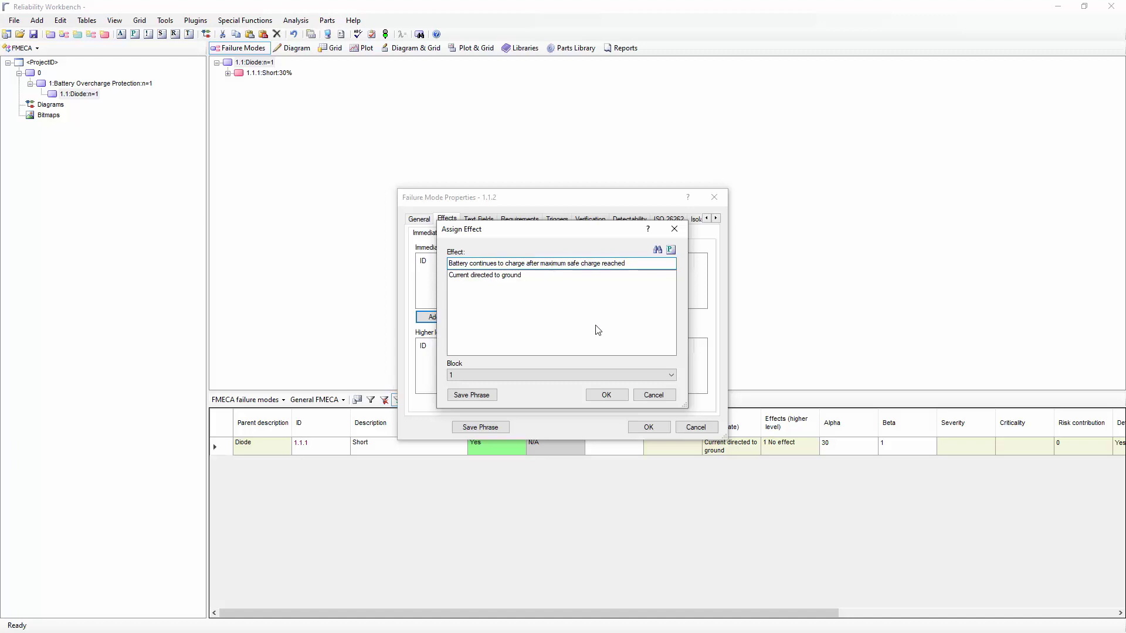
{"action": "left_click", "coordinate": [614, 395]}
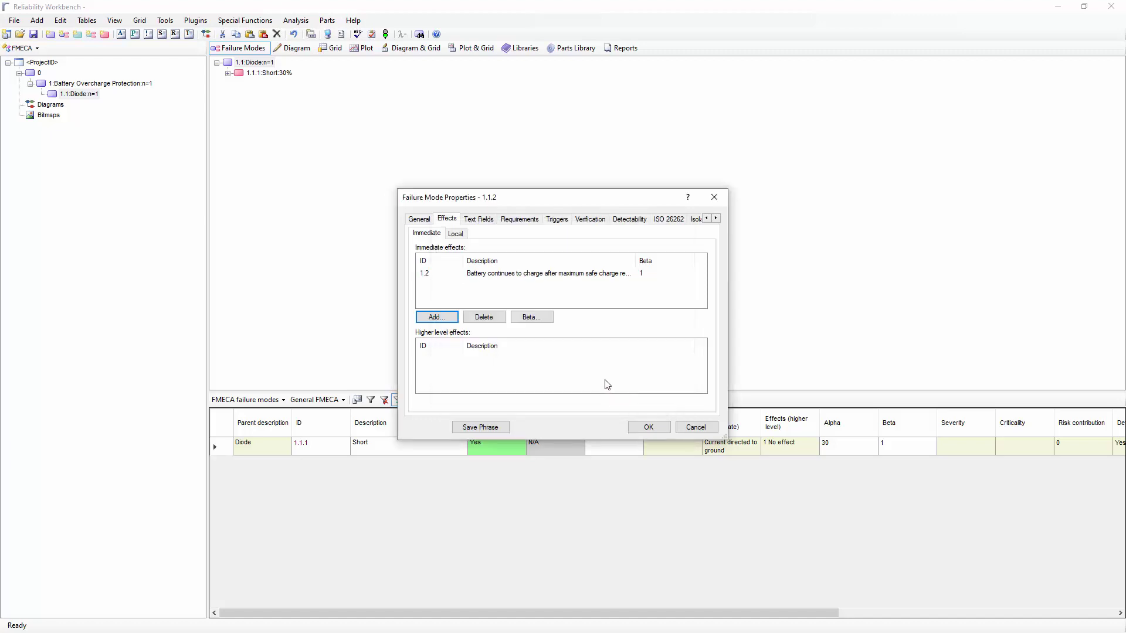
Look through the general text fields available for the Open failure mode, from Operational Mode down to Damage Effects and Notes.
{"action": "left_click", "coordinate": [487, 223]}
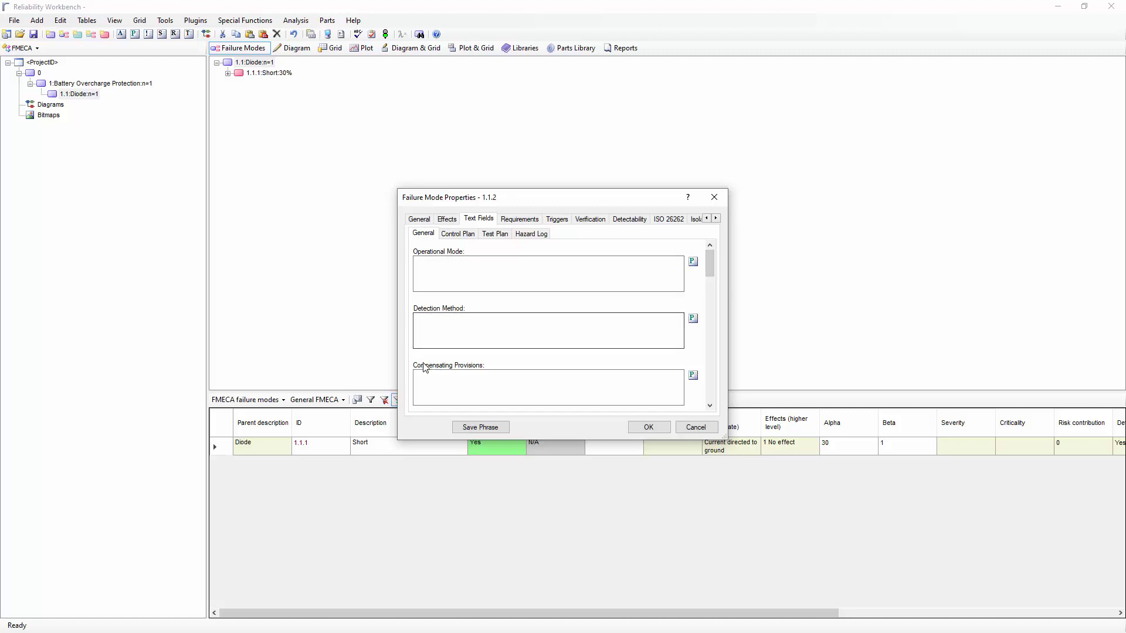
{"action": "left_click_drag", "start_coordinate": [711, 265], "coordinate": [712, 311]}
{"action": "left_click", "coordinate": [442, 312]}
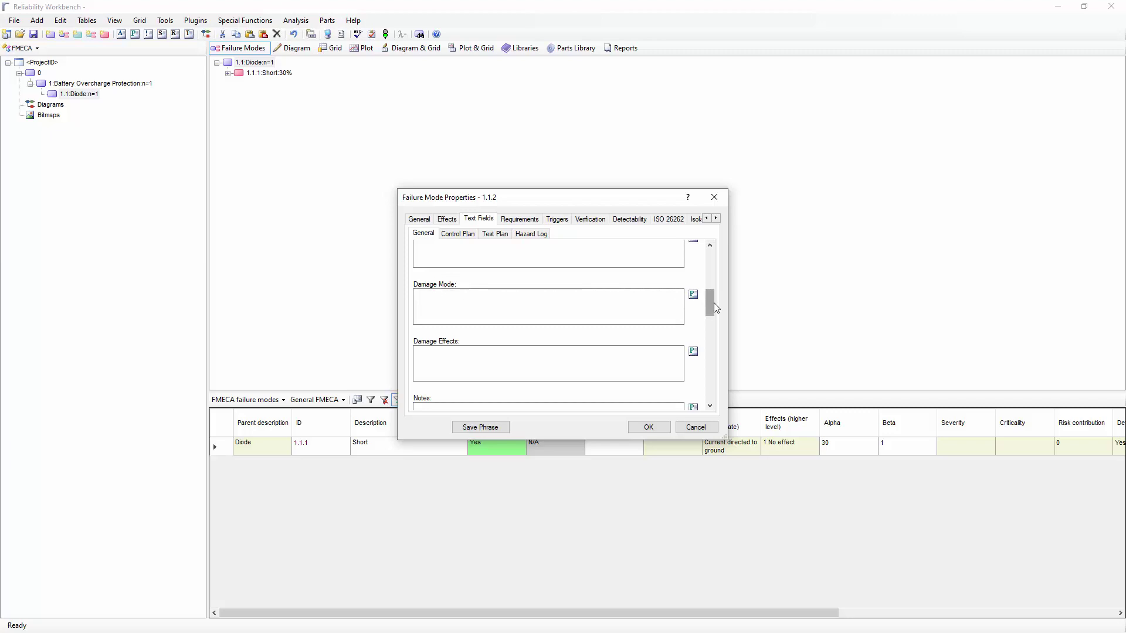
{"action": "left_click_drag", "start_coordinate": [712, 302], "coordinate": [709, 252]}
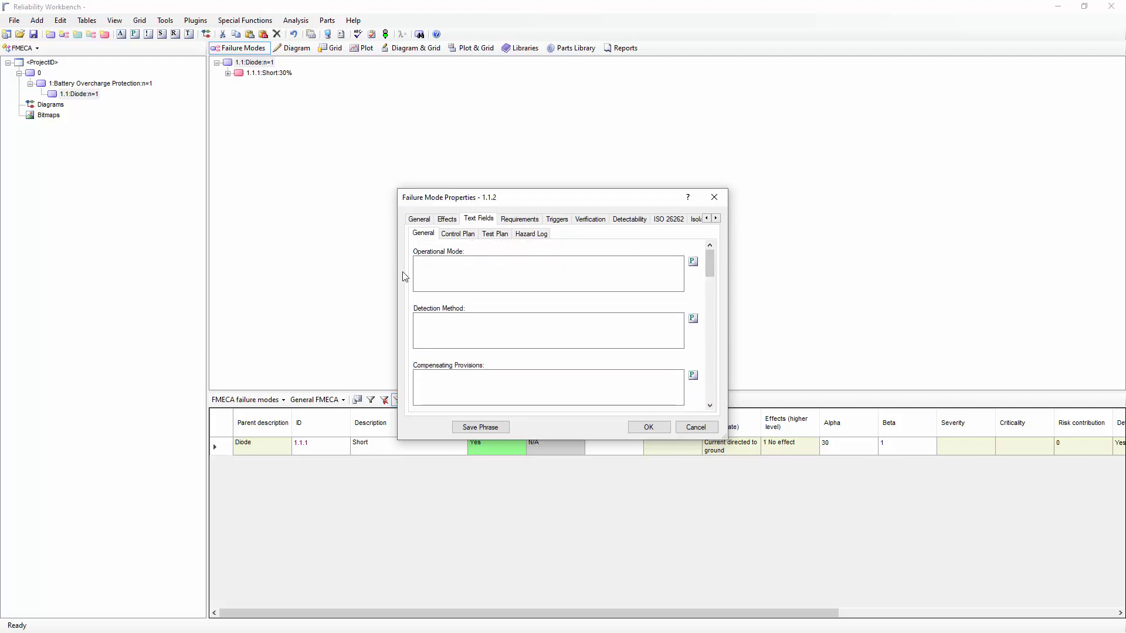
{"action": "left_click", "coordinate": [478, 276]}
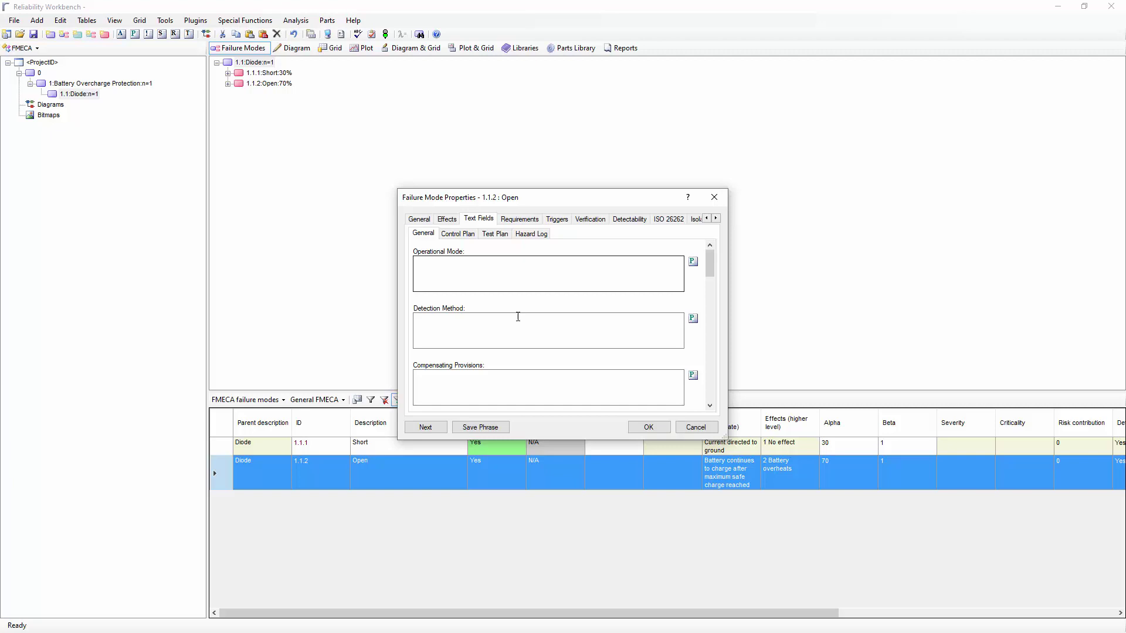
Browse the phrases selectable for the Open failure mode's Operational Mode and examine the project's phrase table.
{"action": "left_click", "coordinate": [694, 262]}
{"action": "left_click_drag", "start_coordinate": [719, 292], "coordinate": [717, 380]}
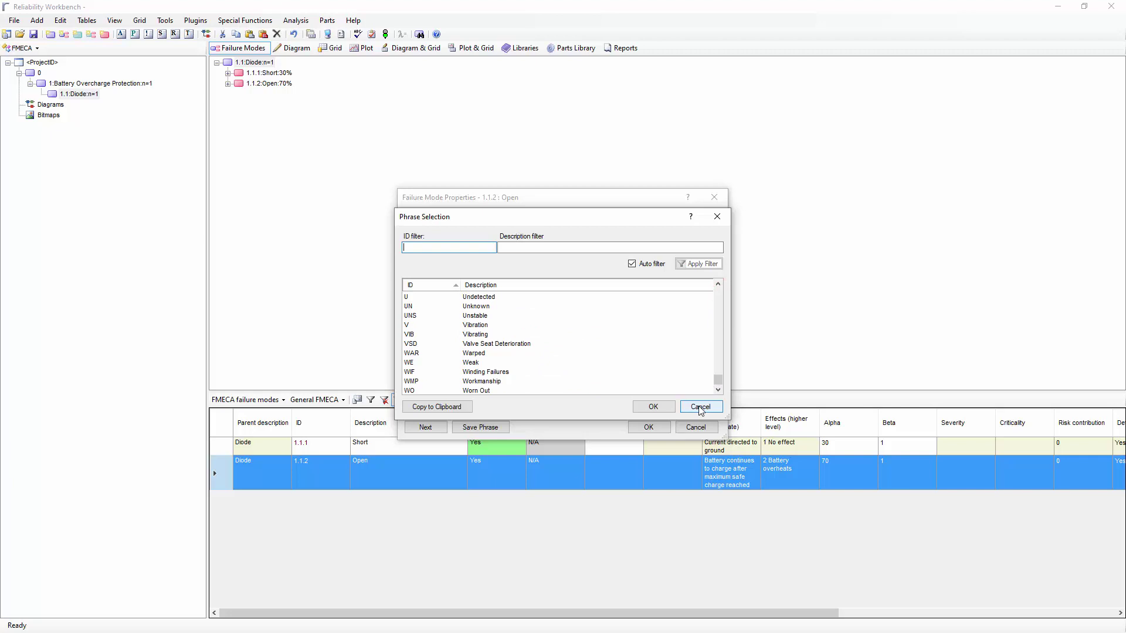
{"action": "left_click", "coordinate": [701, 406]}
{"action": "left_click", "coordinate": [419, 218]}
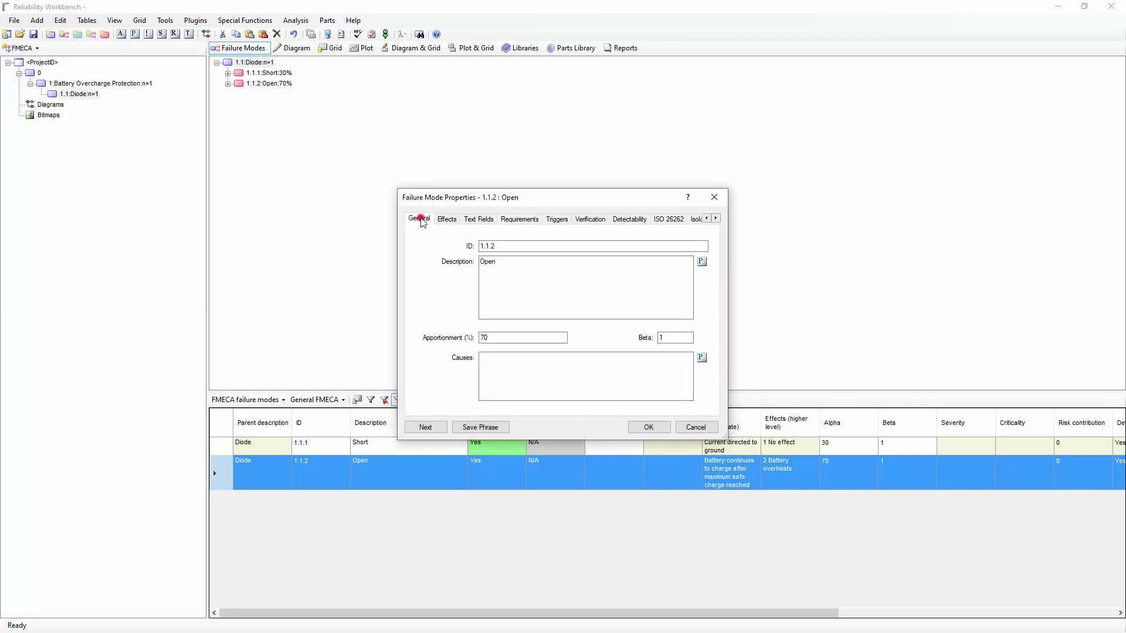
{"action": "left_click", "coordinate": [666, 372]}
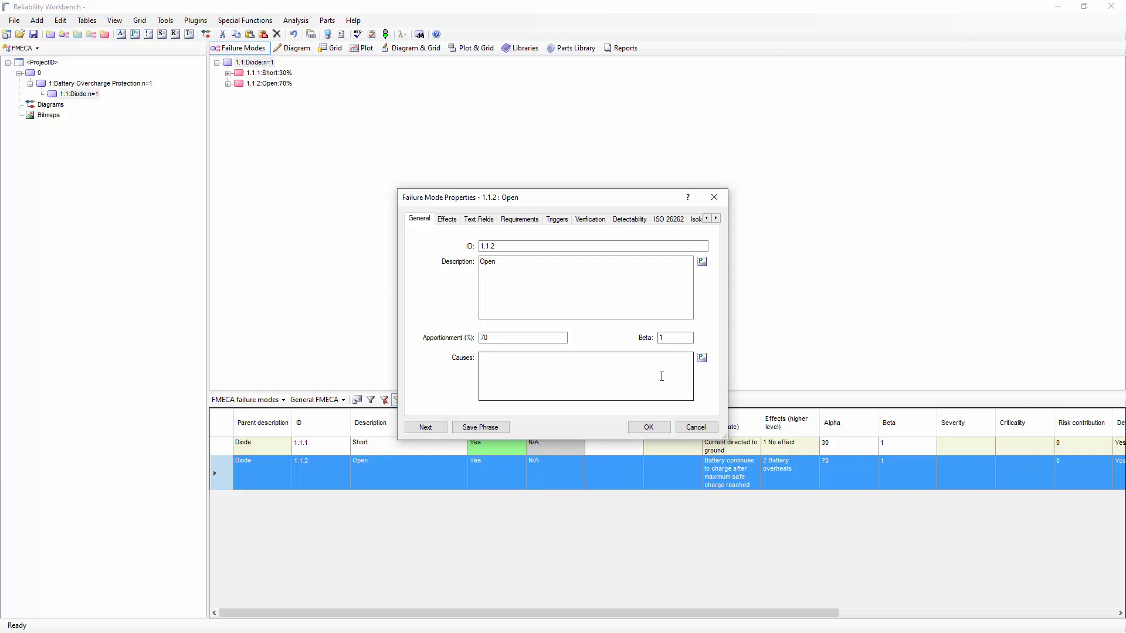
{"action": "left_click", "coordinate": [648, 427]}
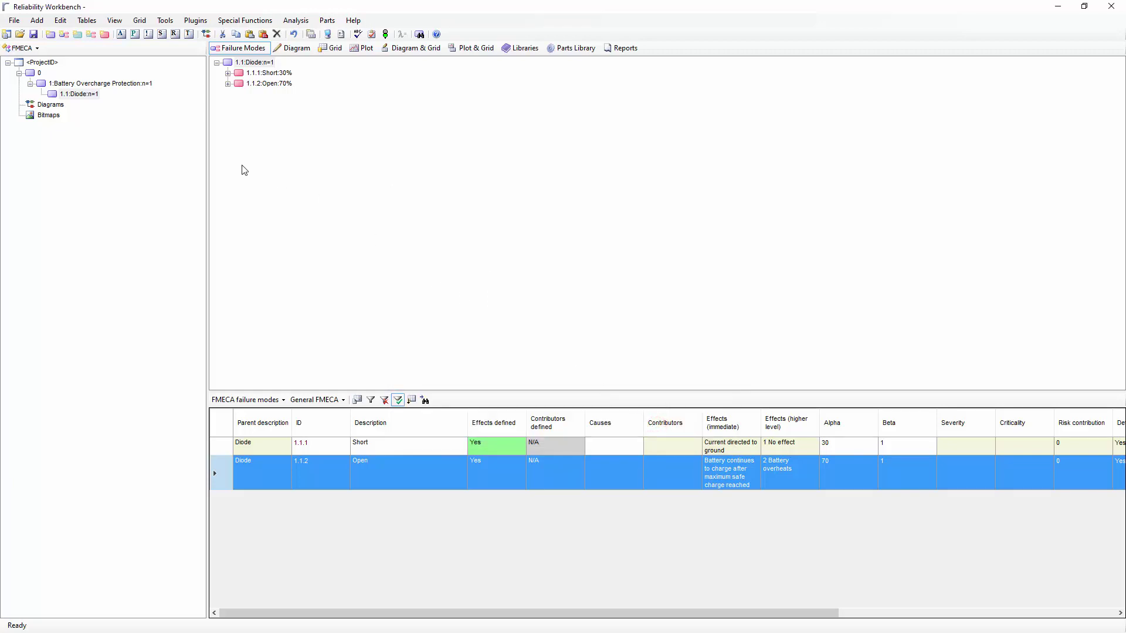
{"action": "left_click", "coordinate": [135, 35]}
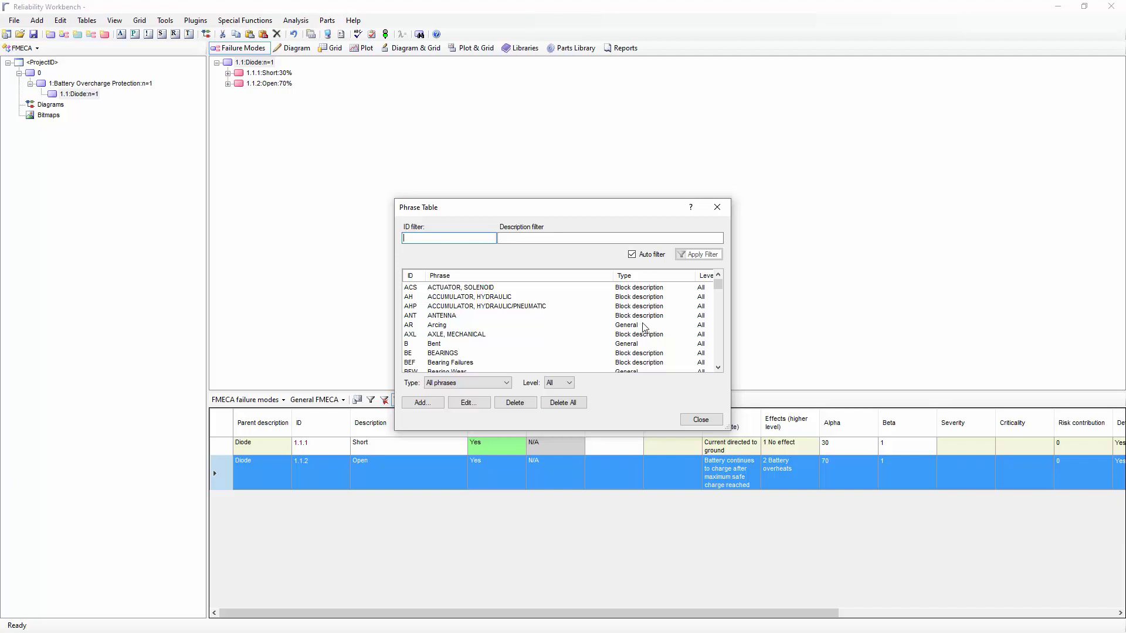
{"action": "left_click", "coordinate": [702, 420]}
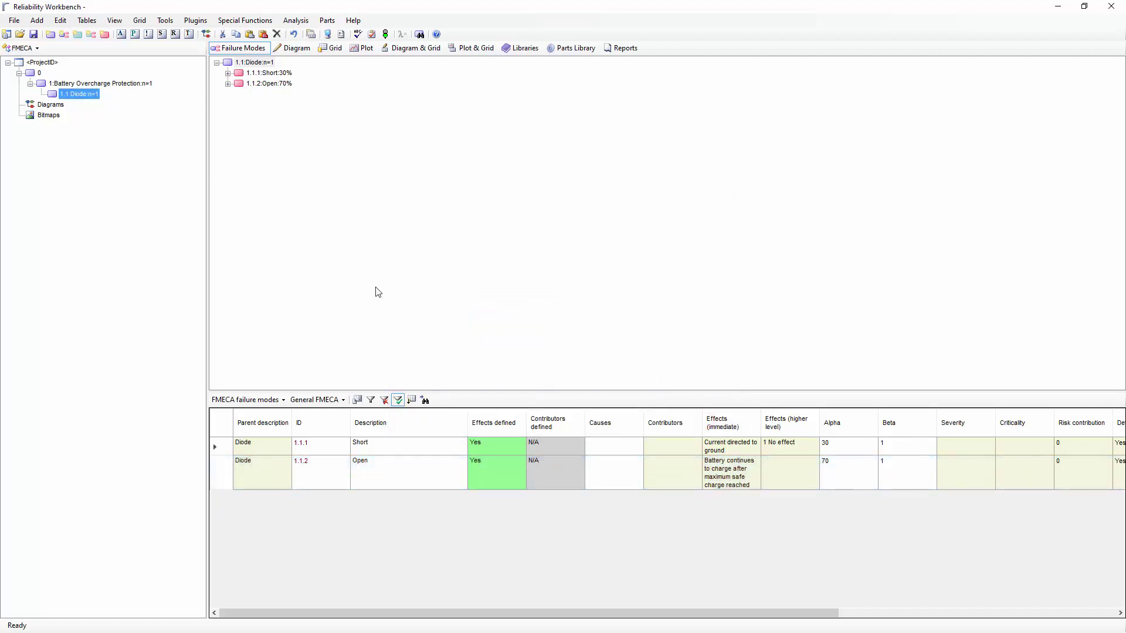
Assign the end effect "Battery overheats" to the "Battery continues to charge after maximum safe charge reached" failure mode of Battery Overcharge Protection.
{"action": "left_click", "coordinate": [45, 88]}
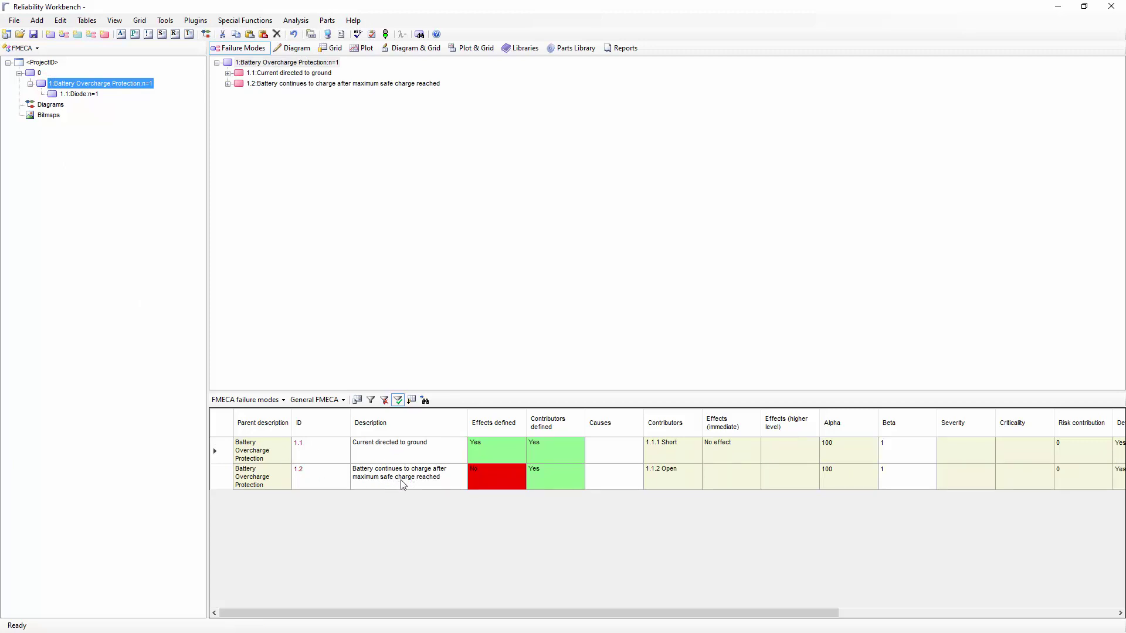
{"action": "left_click", "coordinate": [224, 478]}
{"action": "double_click", "coordinate": [224, 478]}
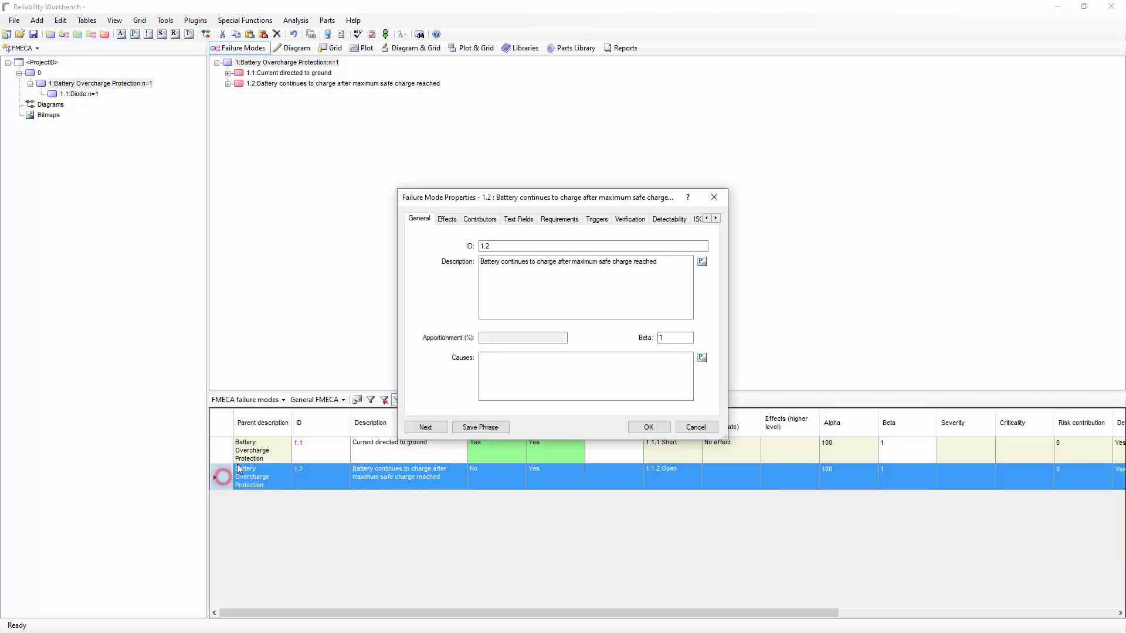
{"action": "left_click", "coordinate": [447, 219]}
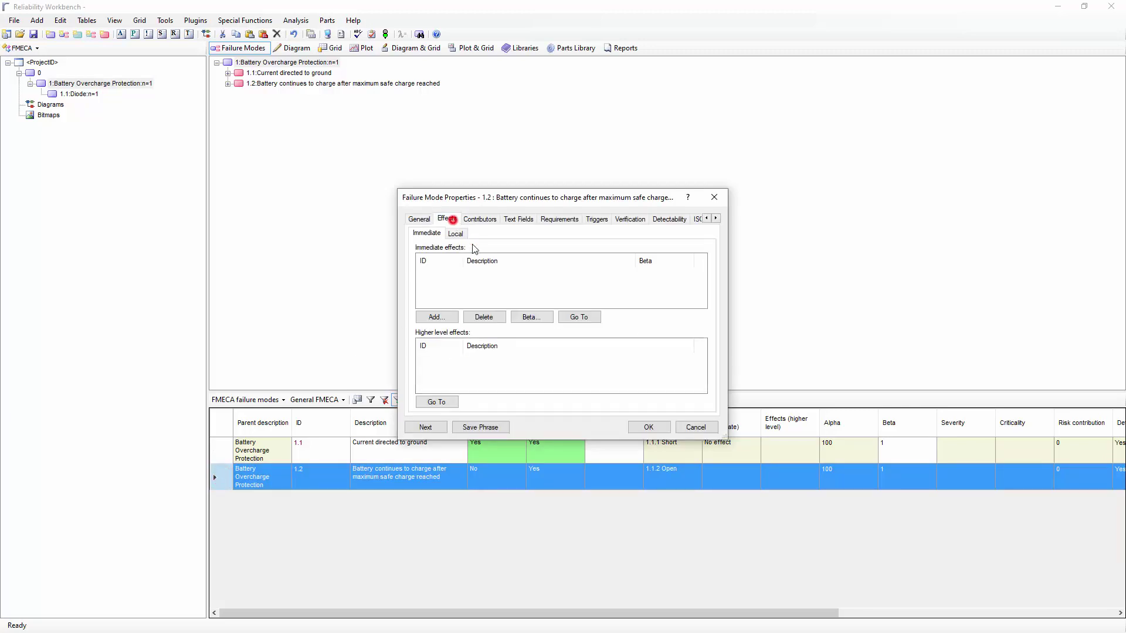
{"action": "left_click", "coordinate": [428, 317]}
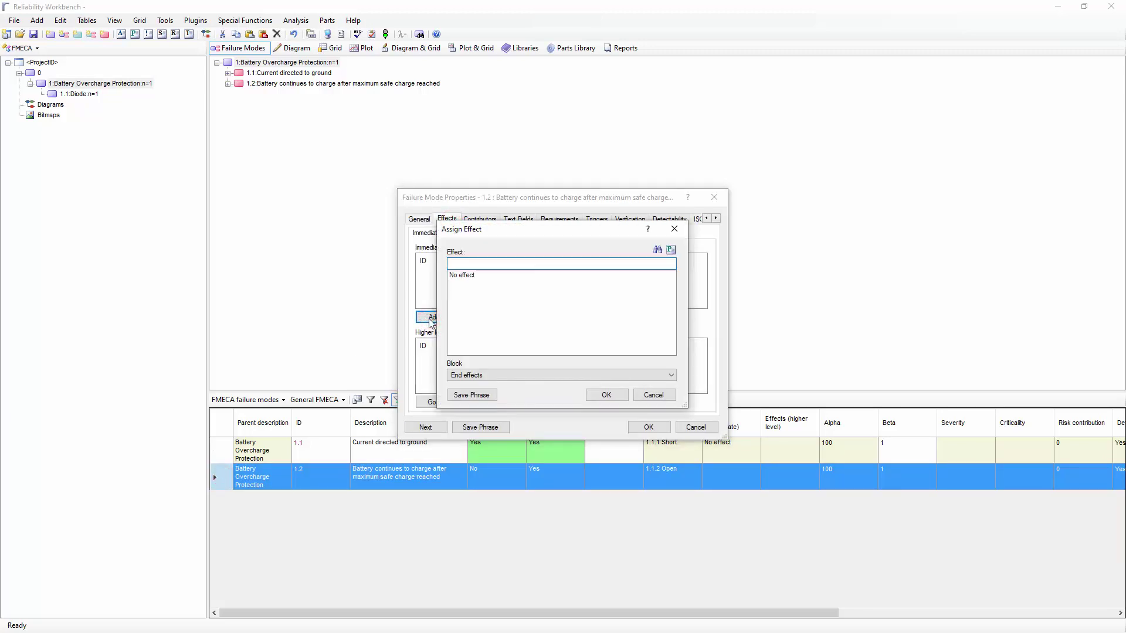
{"action": "type", "text": "Battery overheats"}
{"action": "left_click", "coordinate": [605, 395]}
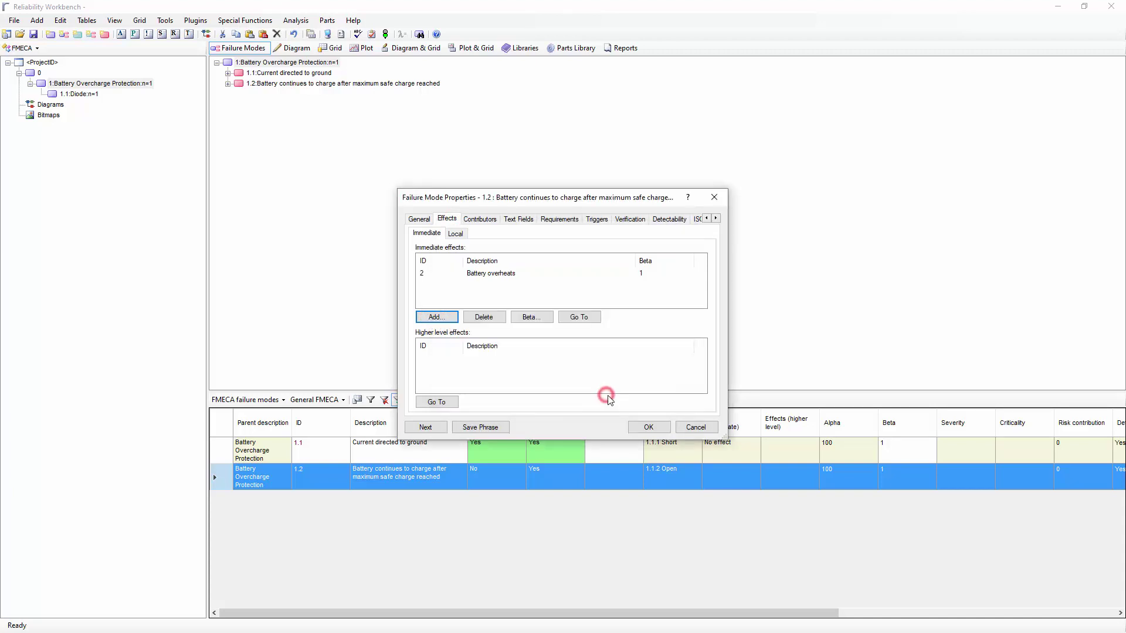
{"action": "left_click", "coordinate": [648, 426]}
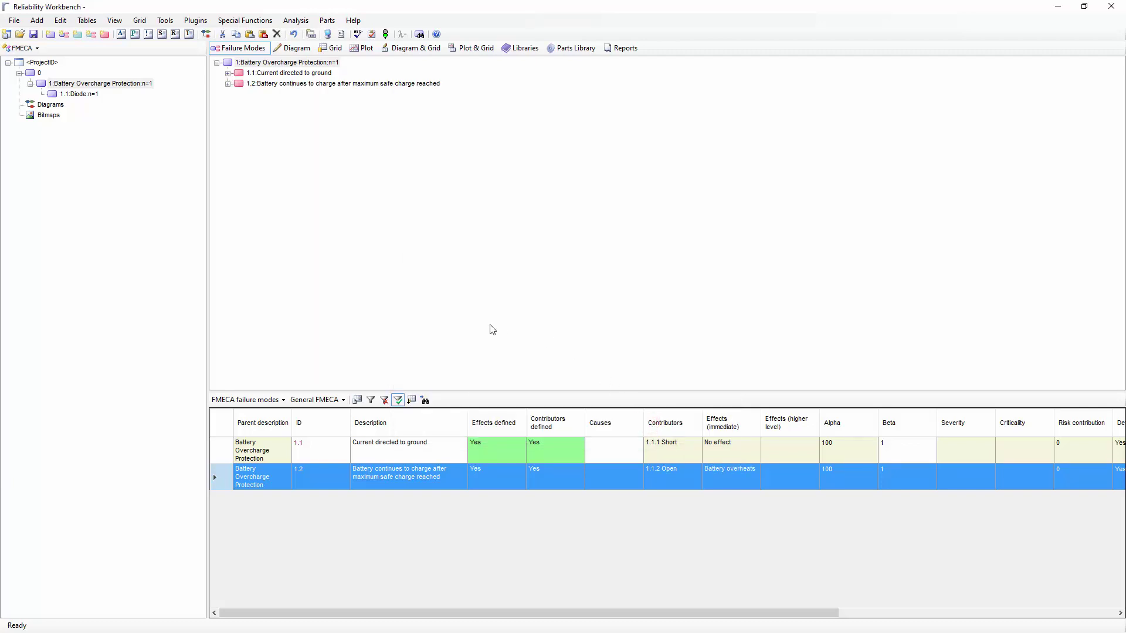
Set the severity of the system-level end effect "No effect" to IV.
{"action": "left_click", "coordinate": [39, 72]}
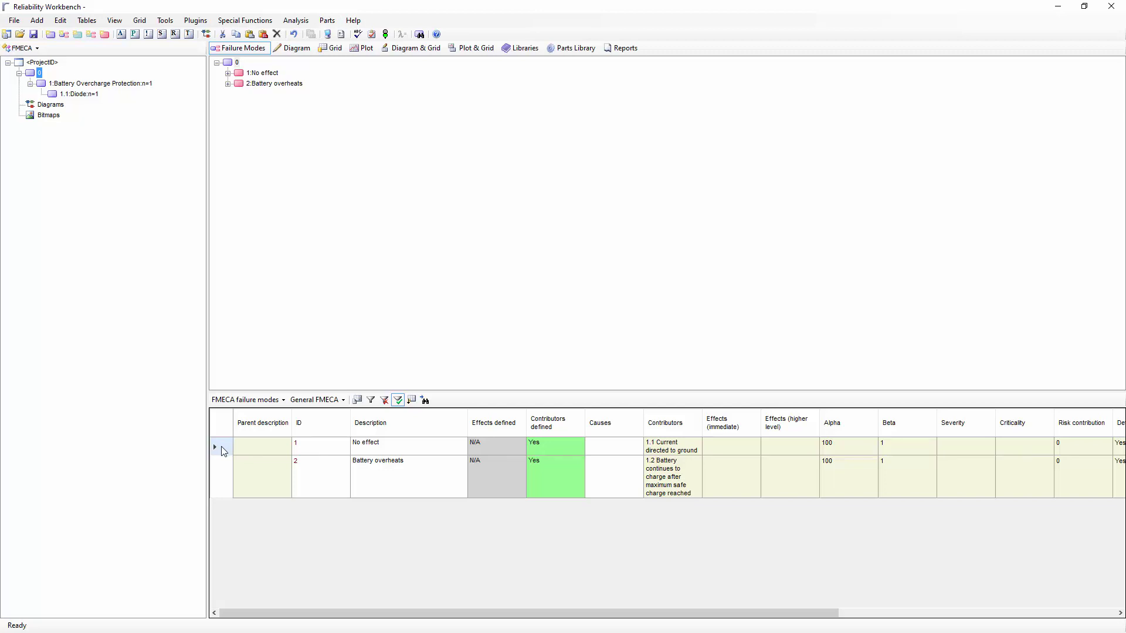
{"action": "double_click", "coordinate": [222, 448]}
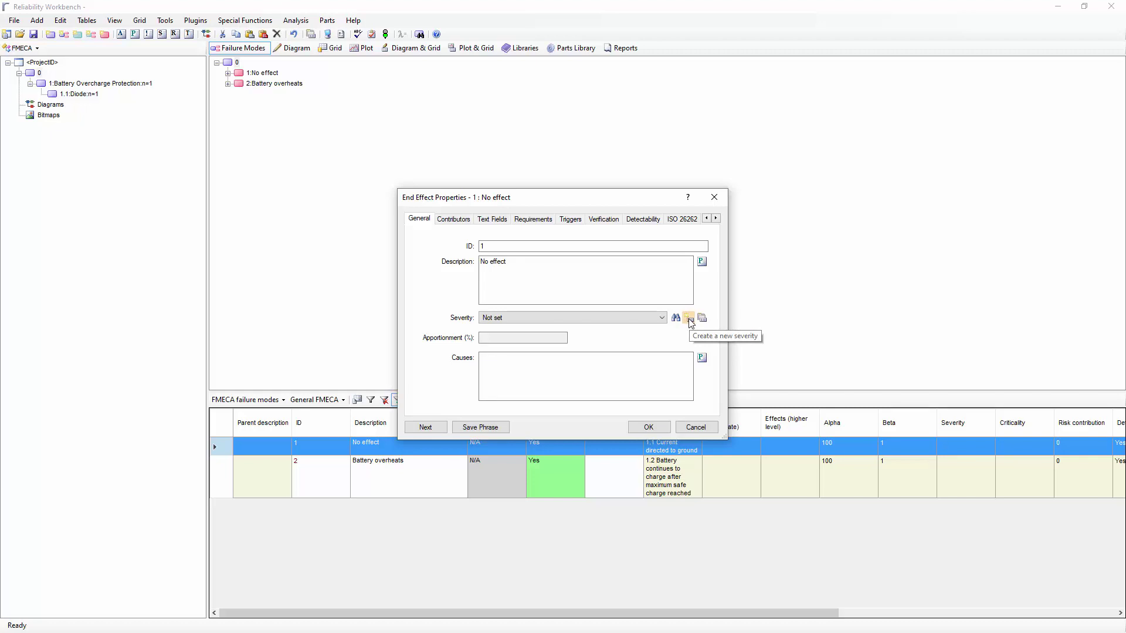
{"action": "left_click", "coordinate": [657, 319]}
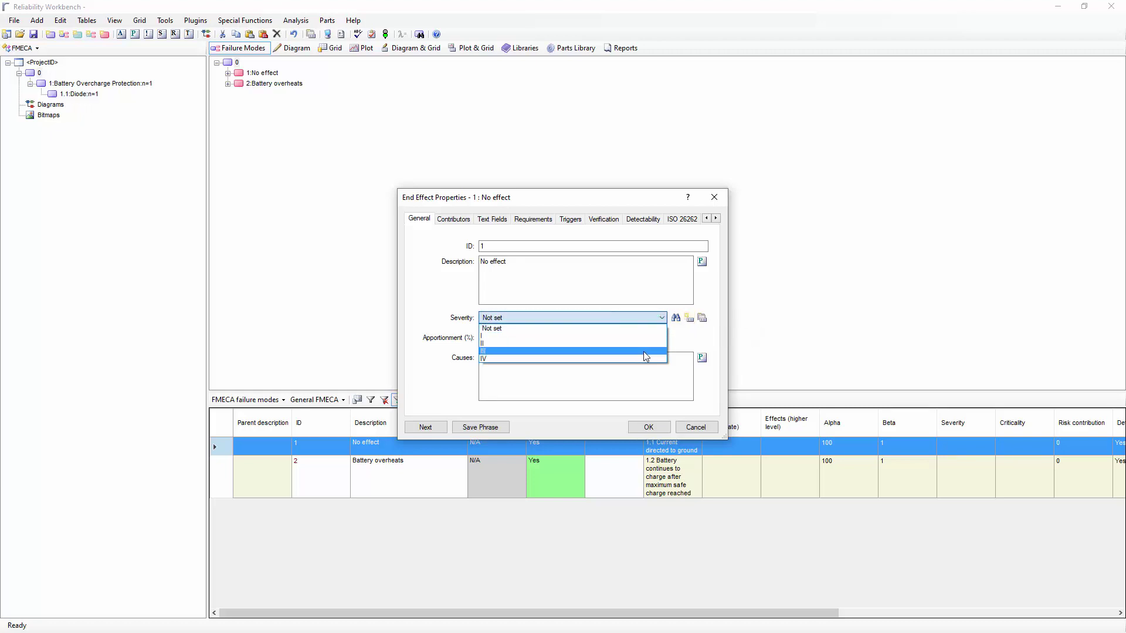
{"action": "left_click", "coordinate": [692, 341]}
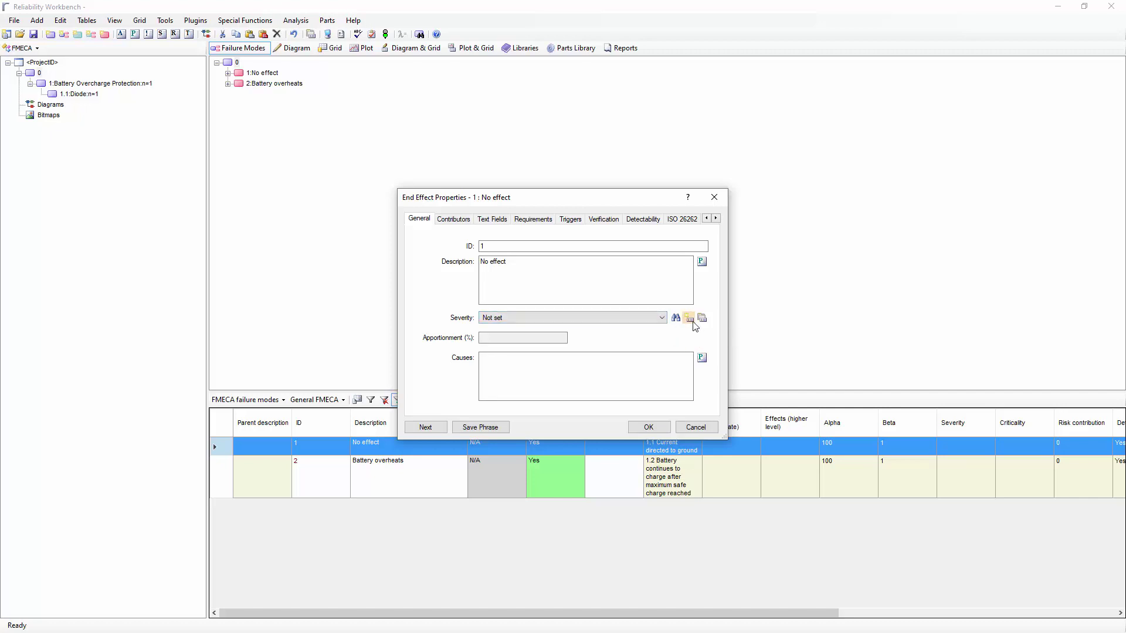
{"action": "left_click", "coordinate": [659, 318]}
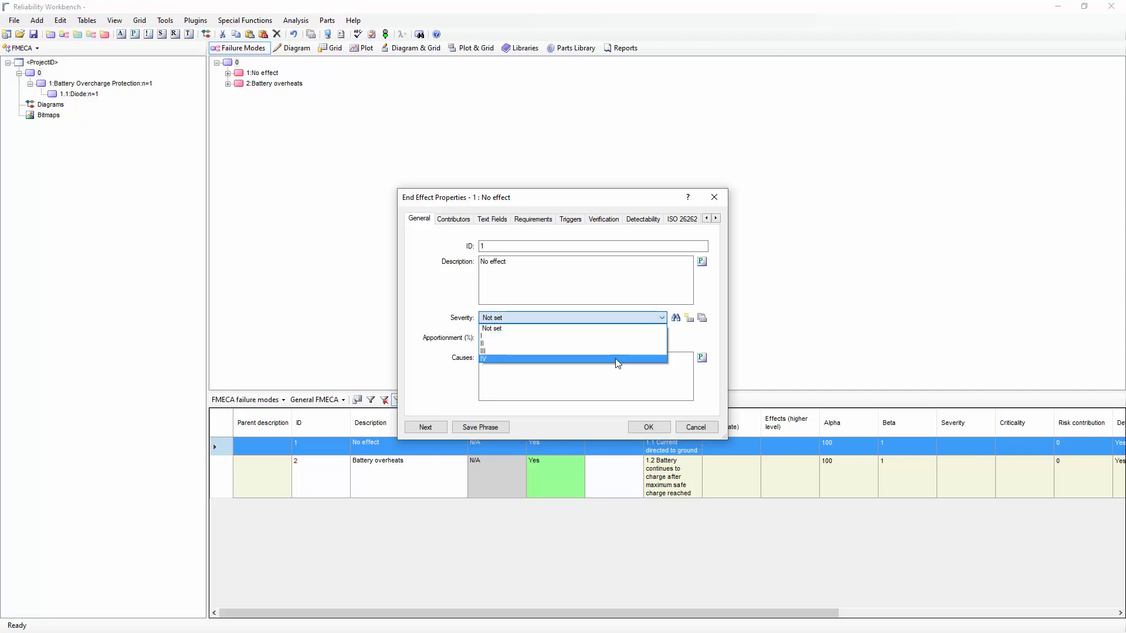
{"action": "left_click", "coordinate": [574, 359]}
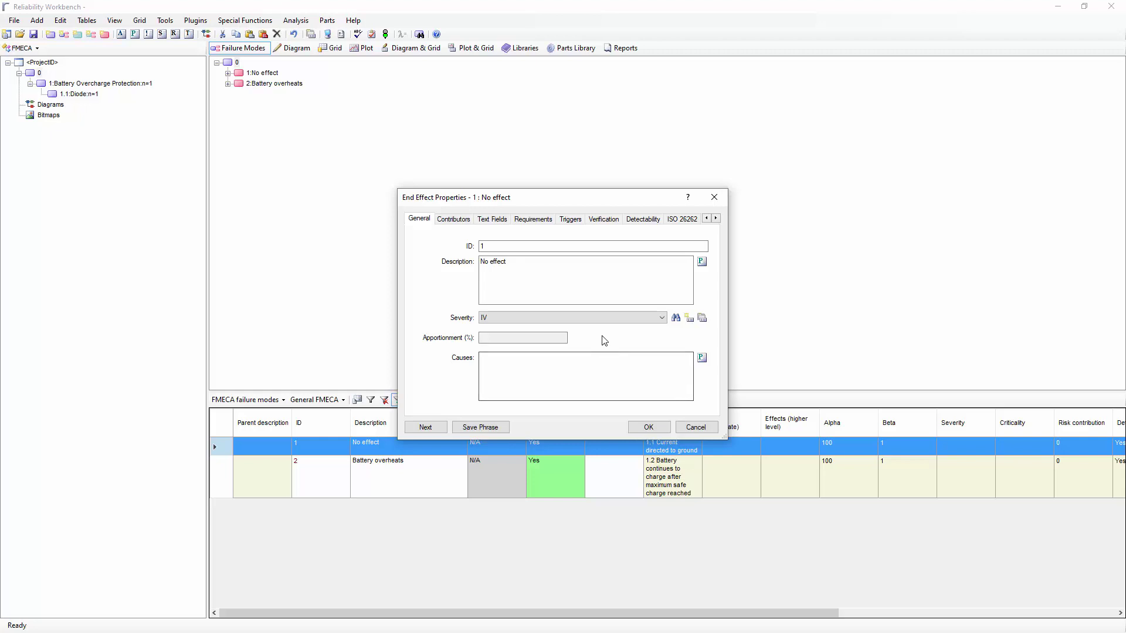
{"action": "left_click", "coordinate": [649, 427]}
Set the severity of the "Battery overheats" end effect to II and check the category definitions in the severity table.
{"action": "double_click", "coordinate": [224, 477]}
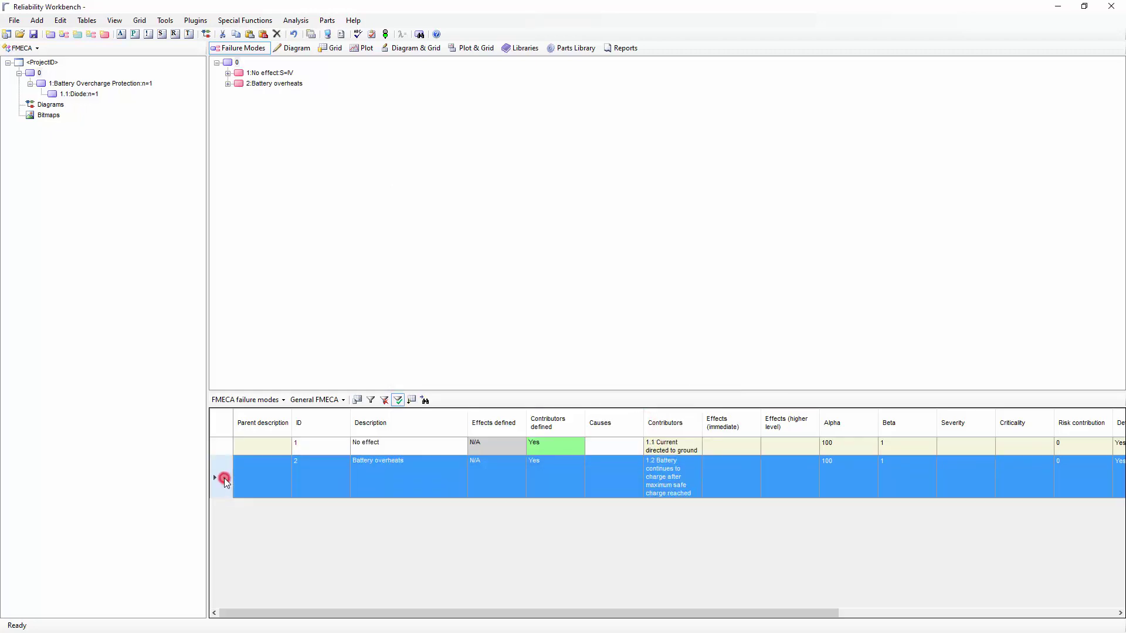
{"action": "left_click", "coordinate": [554, 318]}
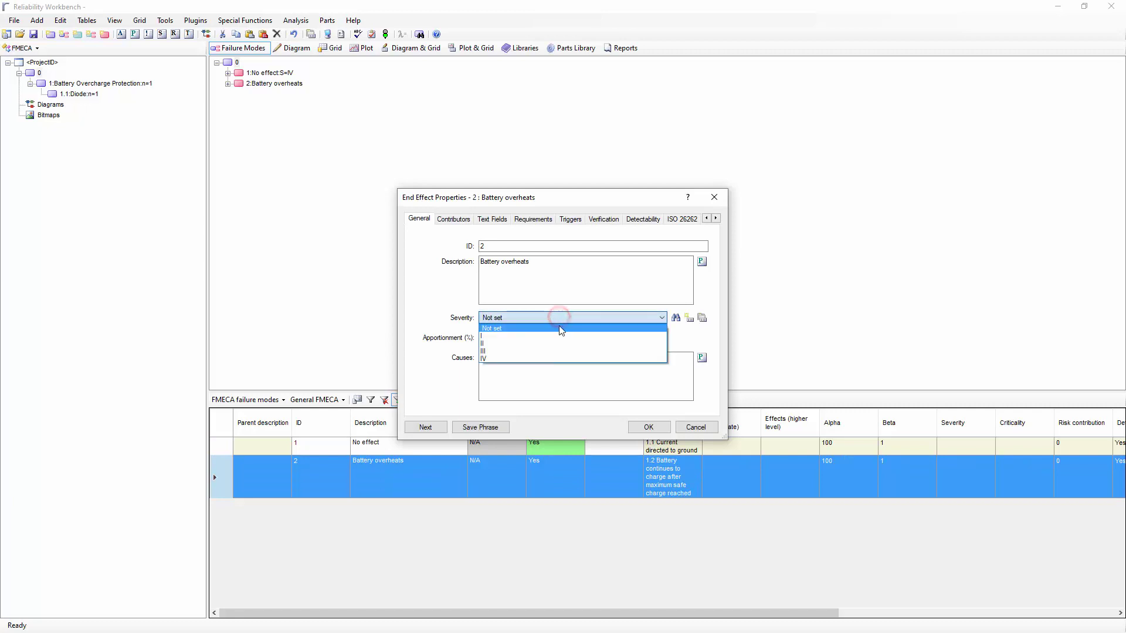
{"action": "left_click", "coordinate": [546, 344]}
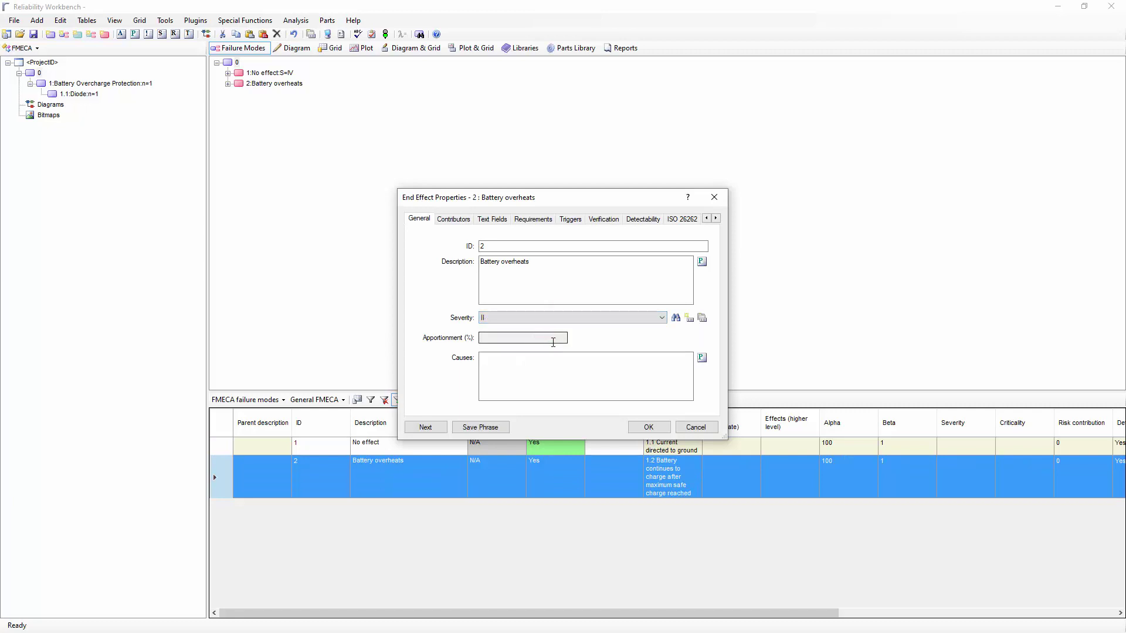
{"action": "left_click", "coordinate": [648, 430]}
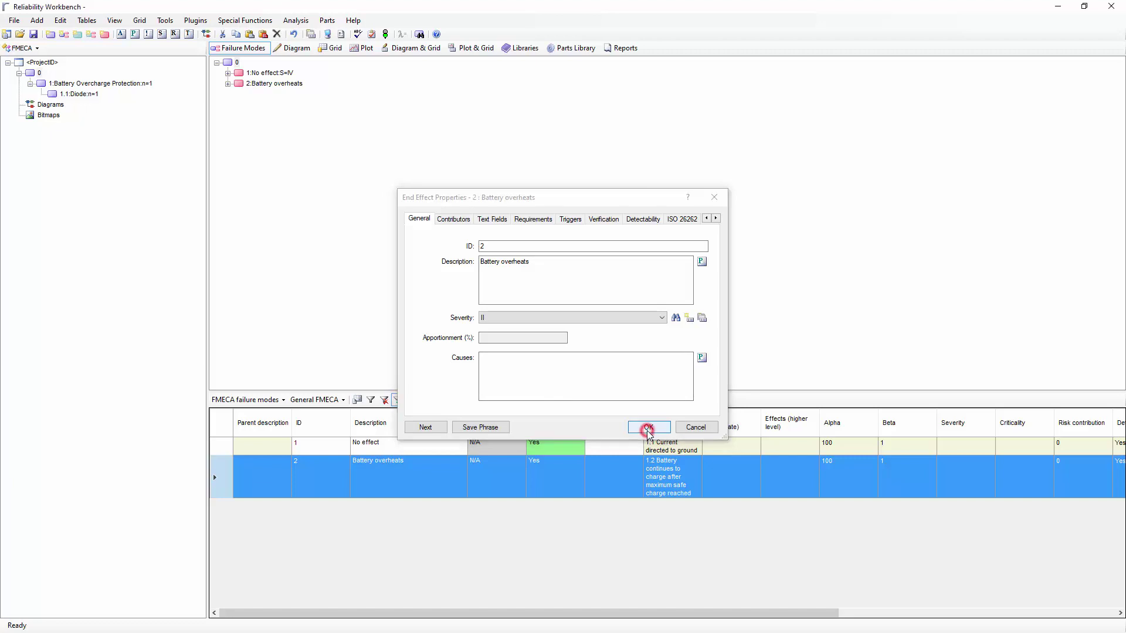
{"action": "left_click", "coordinate": [149, 36]}
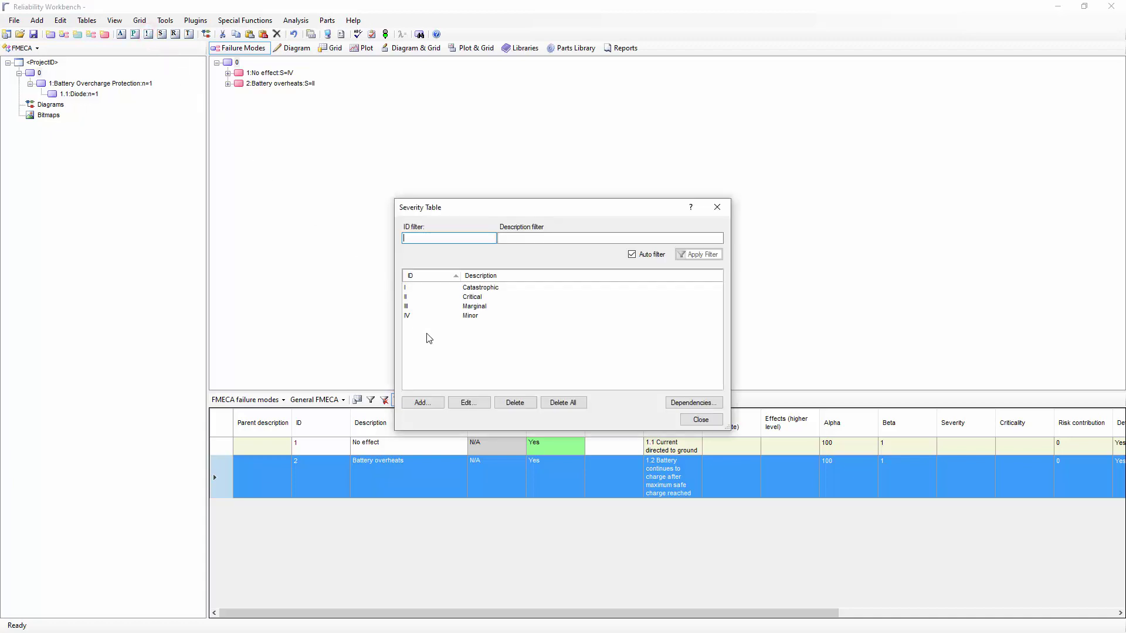
{"action": "left_click", "coordinate": [701, 421]}
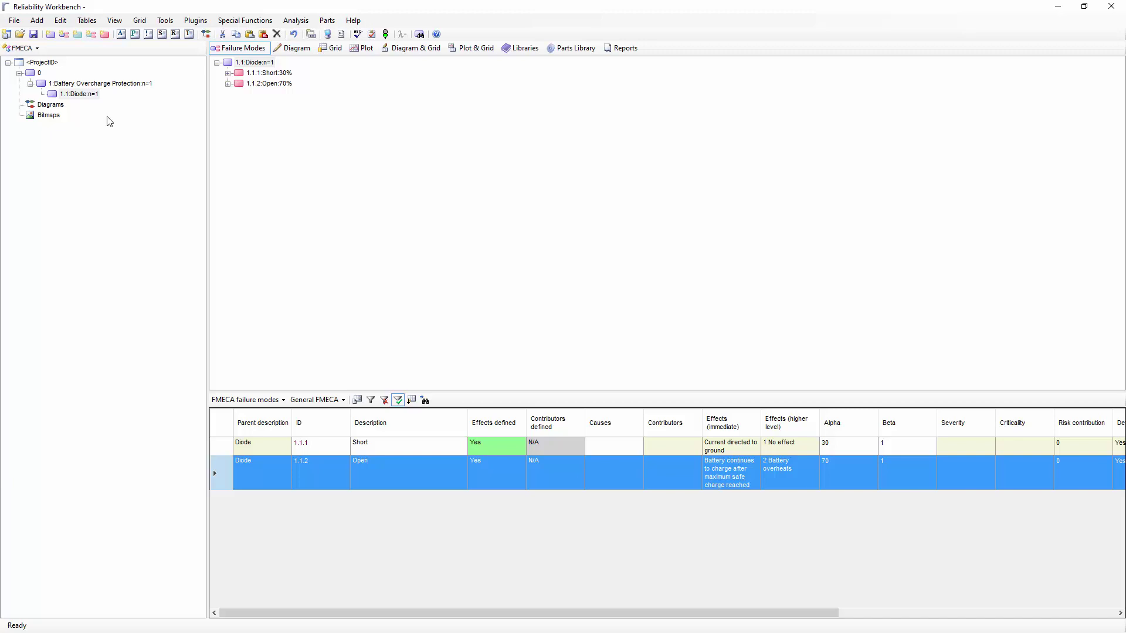
Examine the failure modes and apportionment percentages of the CAPACITOR, FIXED entry in the apportionment table.
{"action": "left_click", "coordinate": [121, 35]}
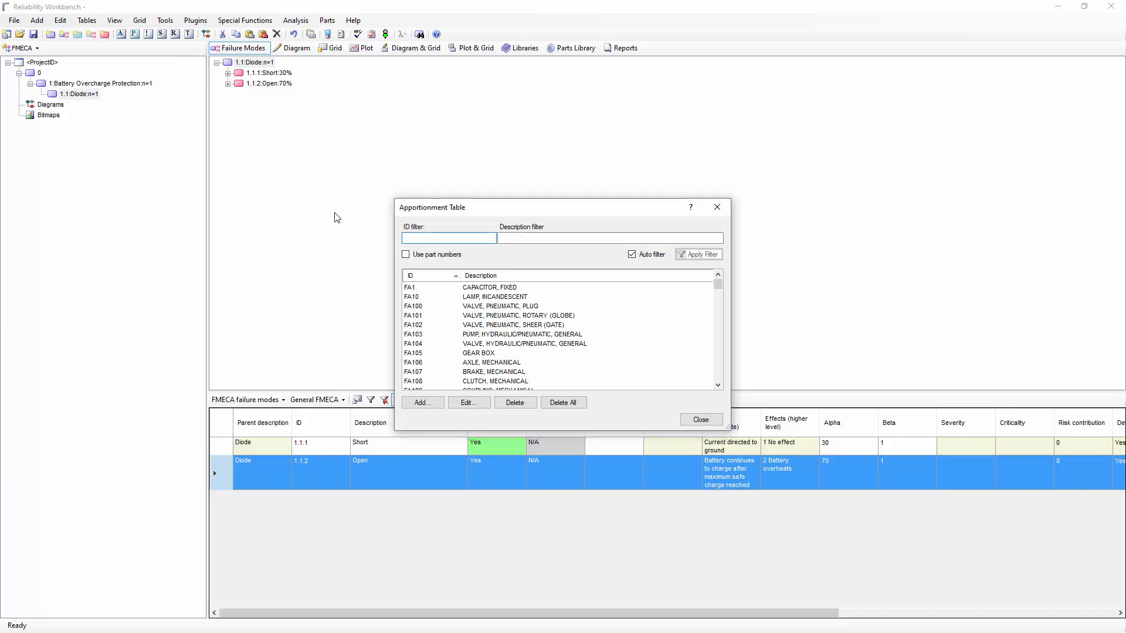
{"action": "left_click", "coordinate": [718, 284]}
{"action": "mouse_move", "coordinate": [718, 284]}
{"action": "left_mouse_down"}
{"action": "mouse_move", "coordinate": [720, 334]}
{"action": "mouse_move", "coordinate": [719, 277]}
{"action": "left_mouse_up"}
{"action": "left_click", "coordinate": [508, 288]}
{"action": "left_click", "coordinate": [468, 404]}
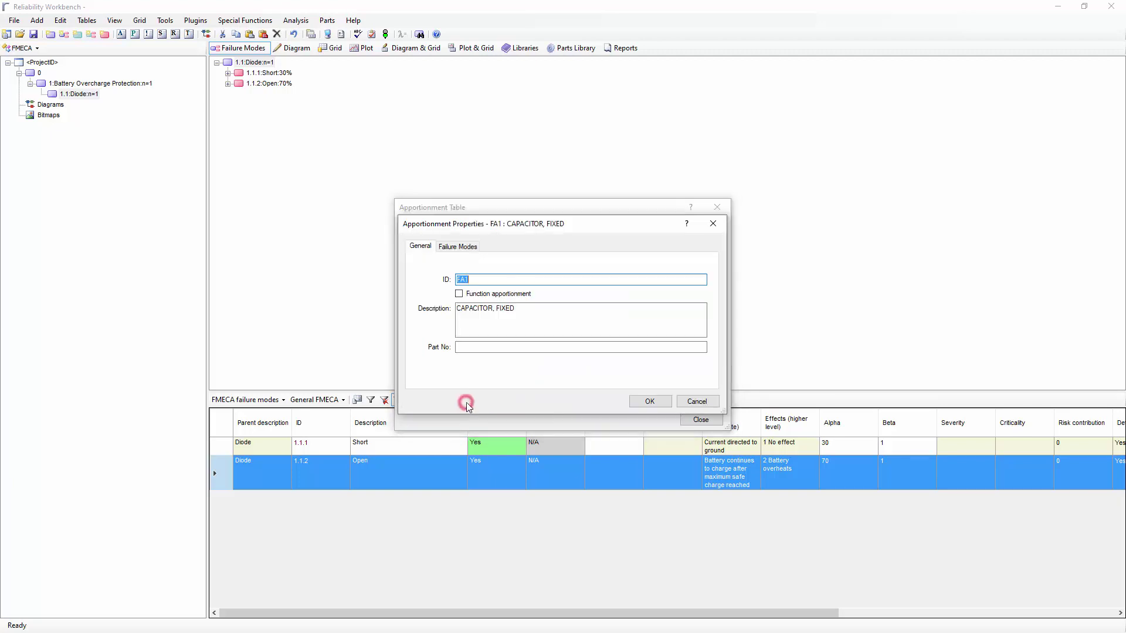
{"action": "left_click", "coordinate": [458, 247]}
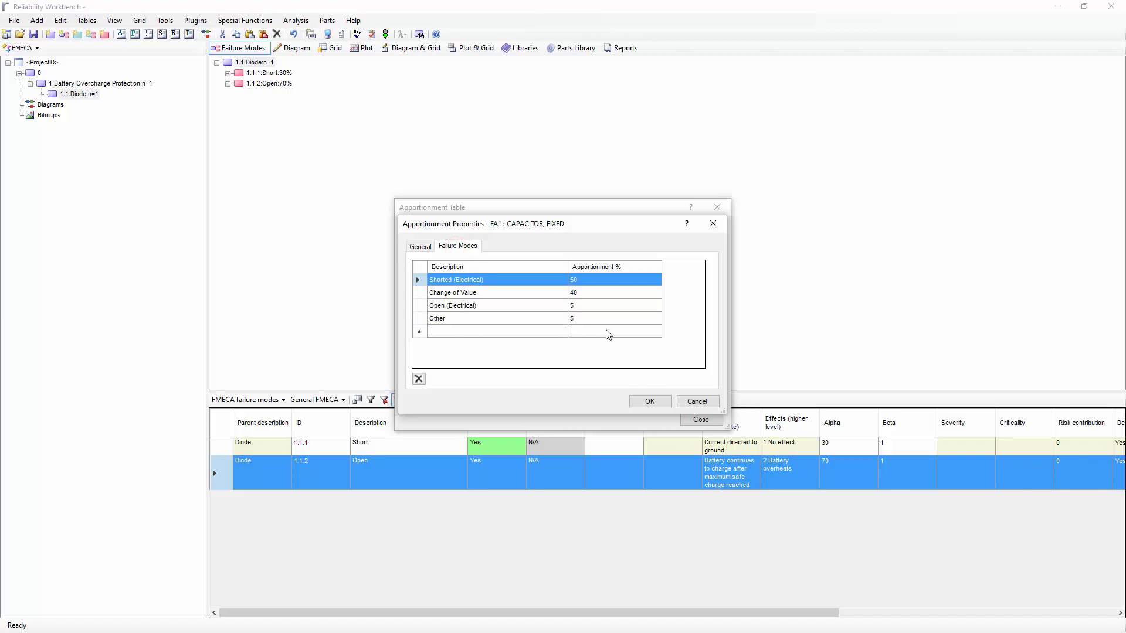
{"action": "left_click", "coordinate": [698, 402]}
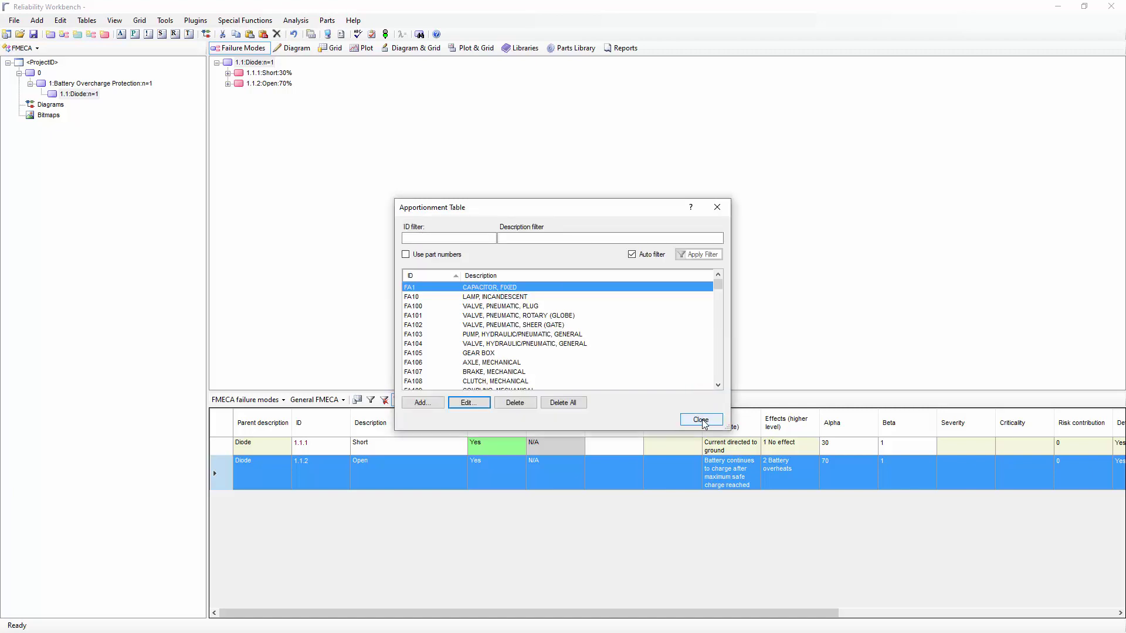
{"action": "left_click", "coordinate": [702, 420]}
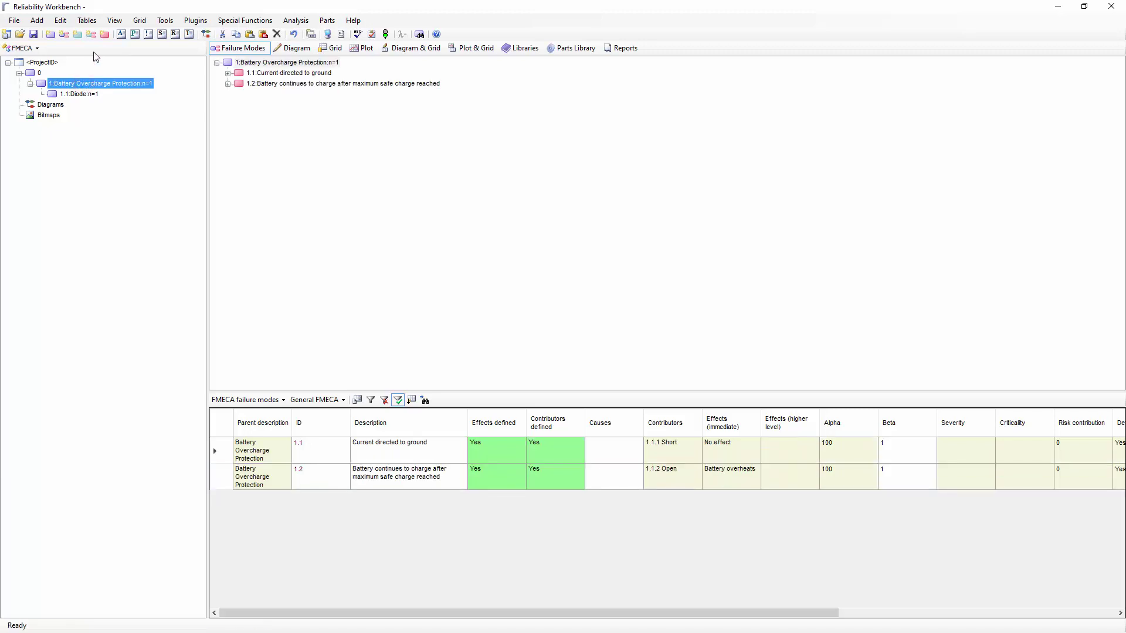
Add the Cut-off Switch component from the apportionment library beneath Battery Overcharge Protection, filtering descriptions by "cut".
{"action": "left_click", "coordinate": [64, 35]}
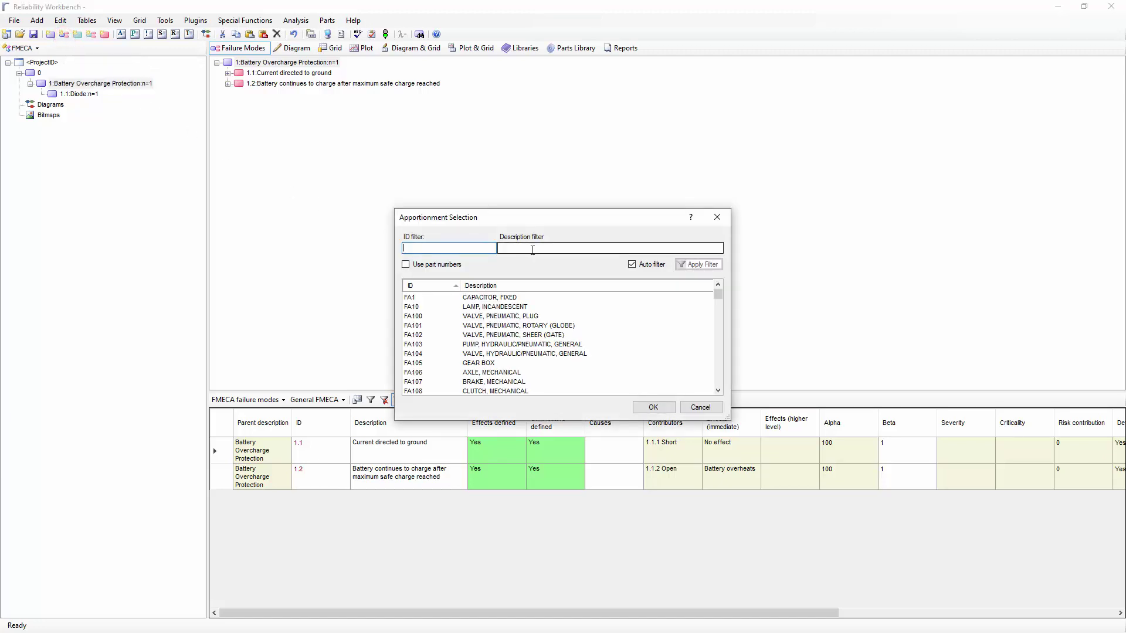
{"action": "left_click", "coordinate": [533, 249]}
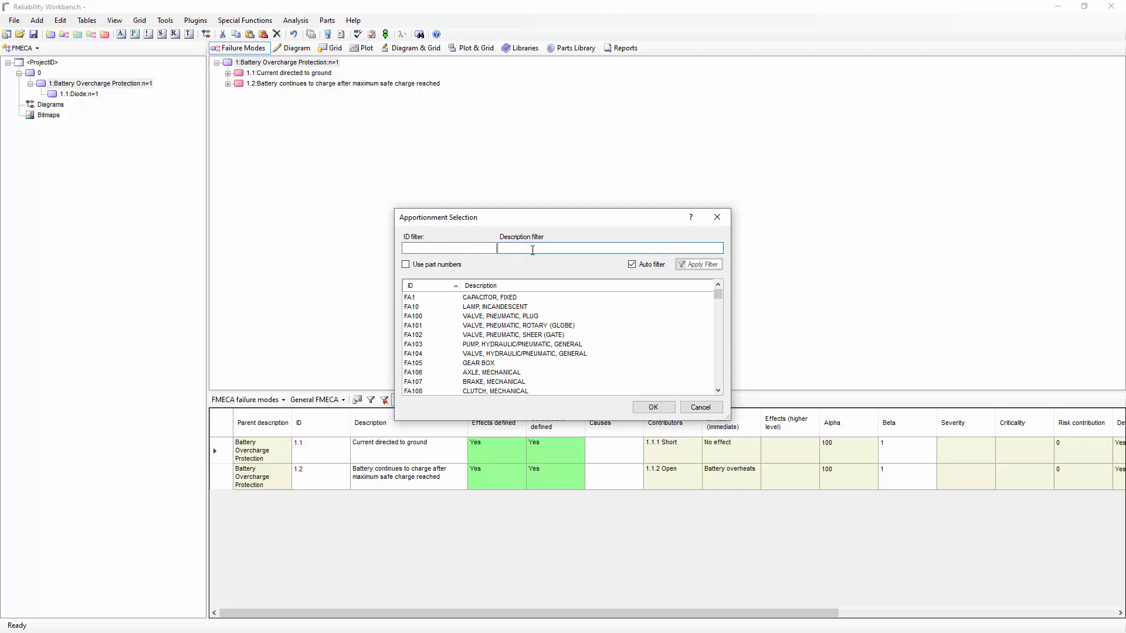
{"action": "type", "text": "cut"}
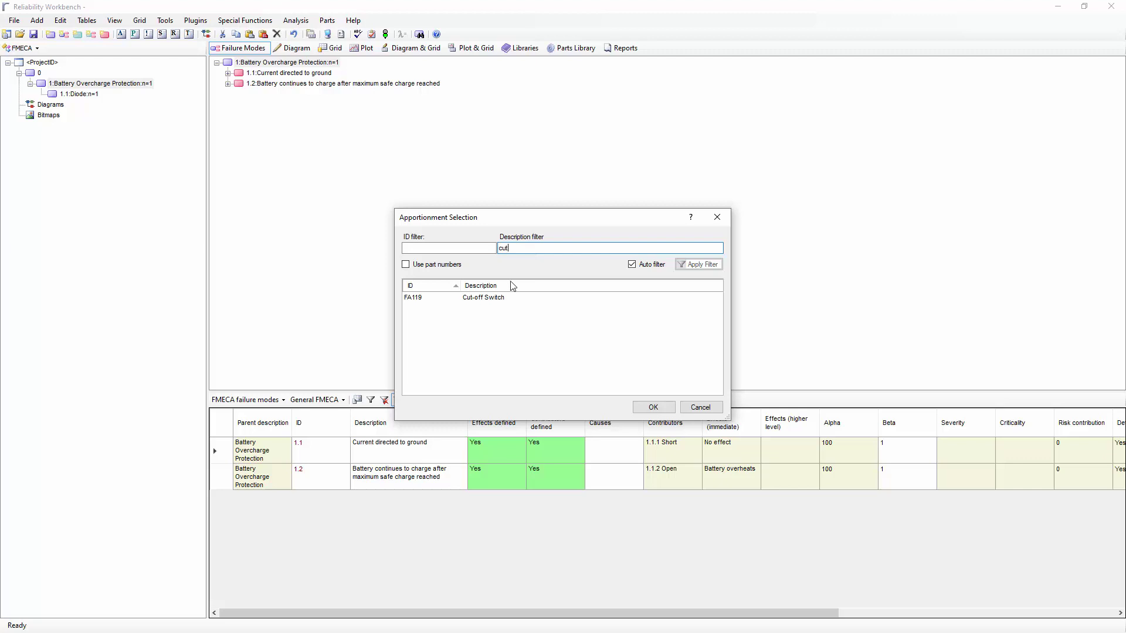
{"action": "left_click", "coordinate": [496, 298]}
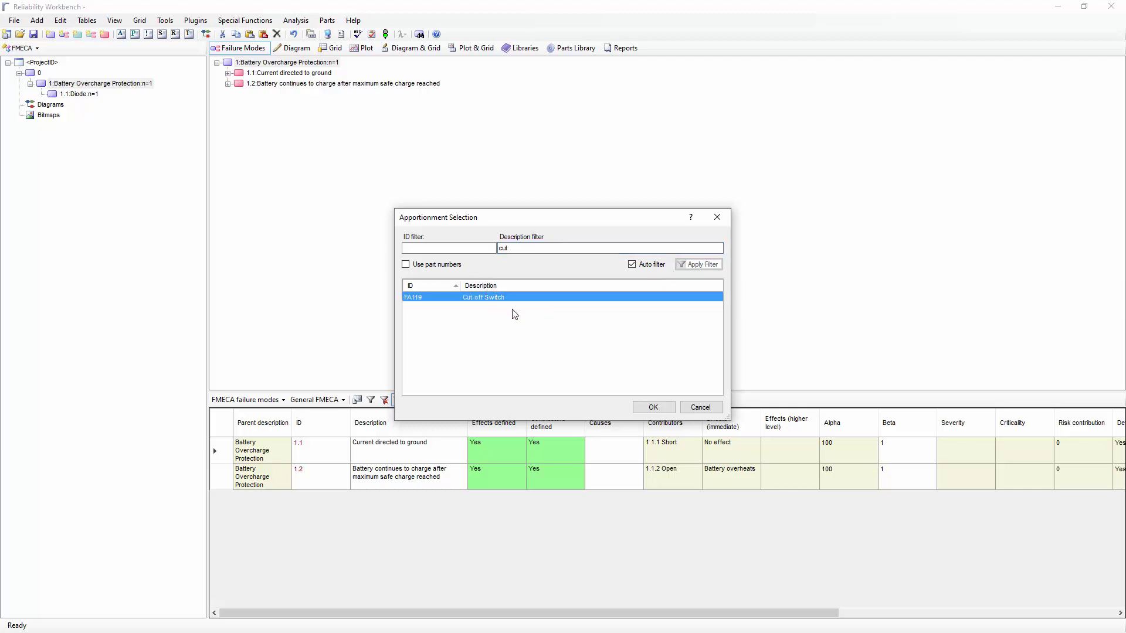
{"action": "left_click", "coordinate": [657, 407]}
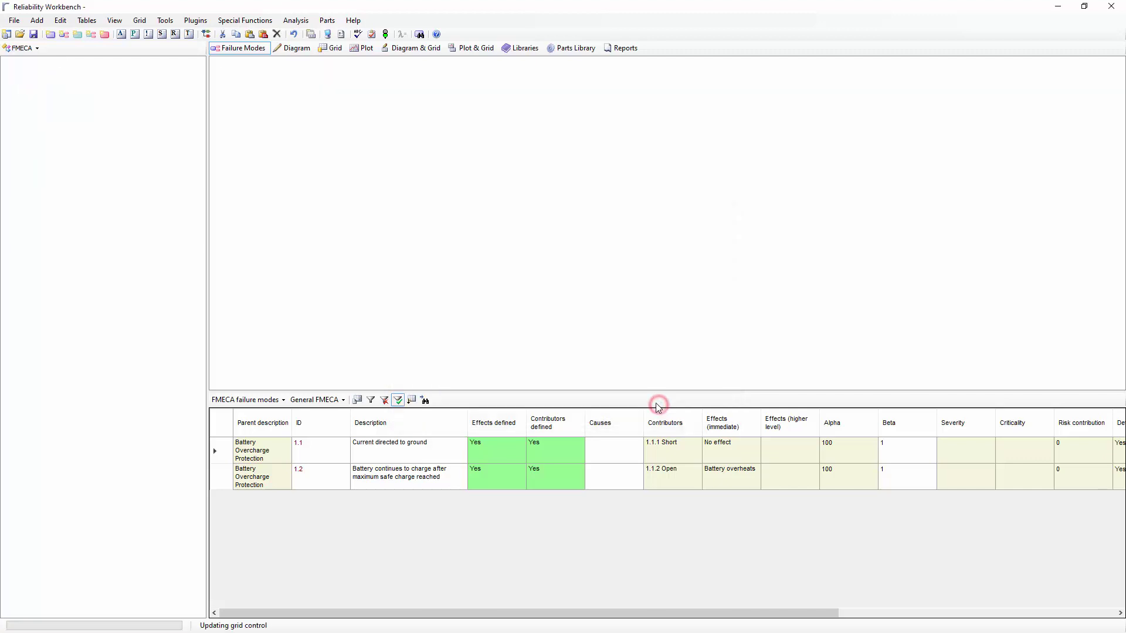
Assign the existing effect "Battery continues to charge after maximum safe charge reached" to the Cut-off Switch's Closed failure mode.
{"action": "left_click", "coordinate": [78, 104]}
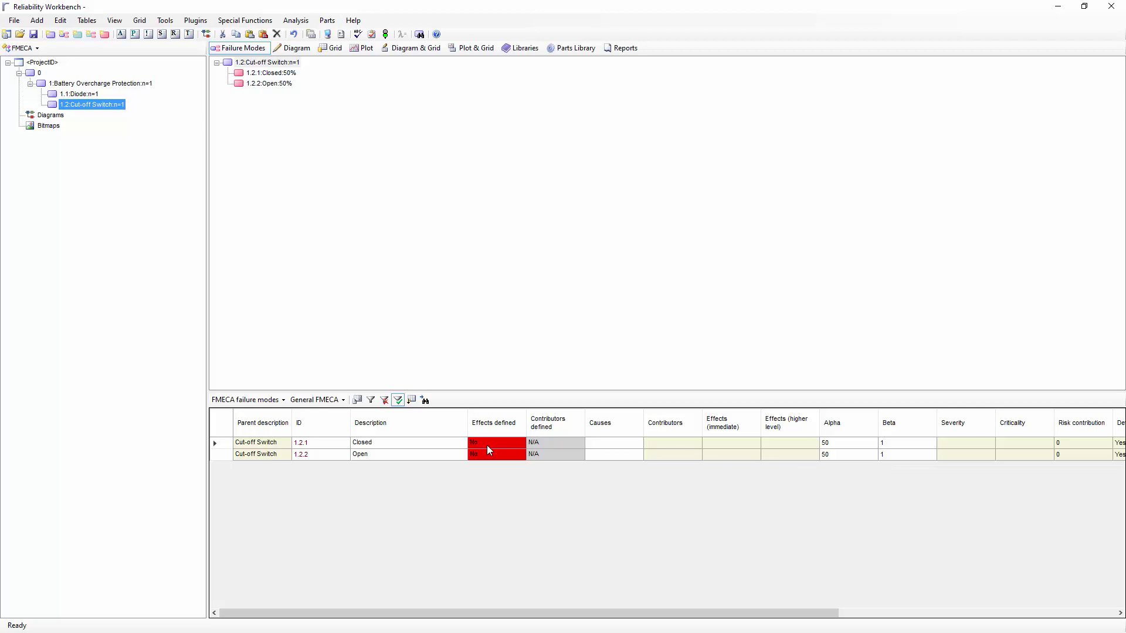
{"action": "double_click", "coordinate": [221, 444]}
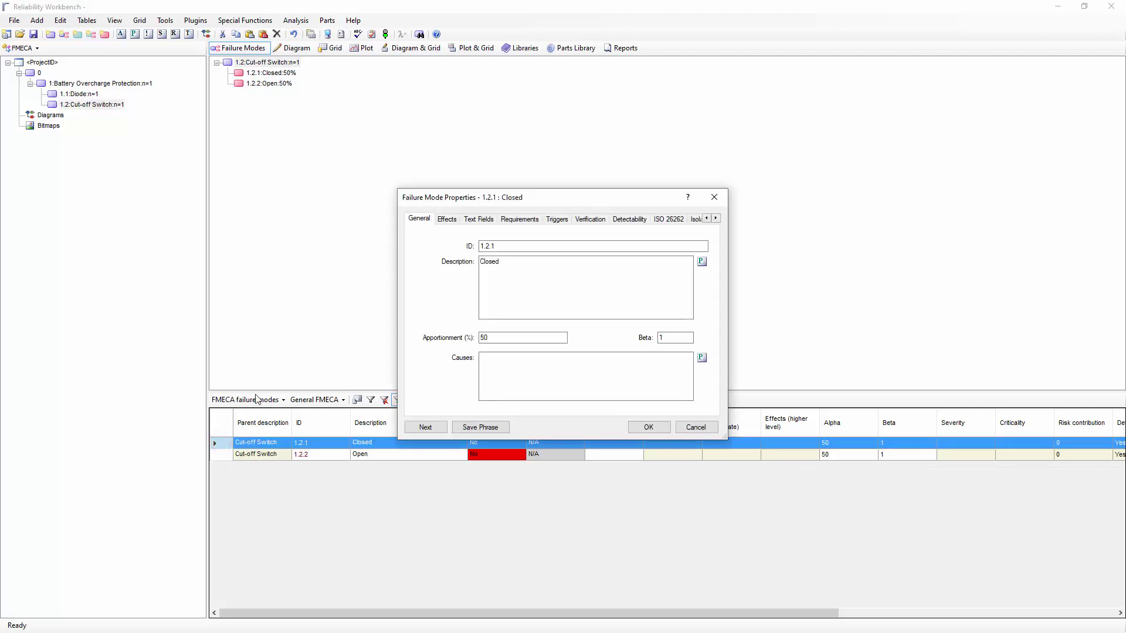
{"action": "left_click", "coordinate": [450, 220]}
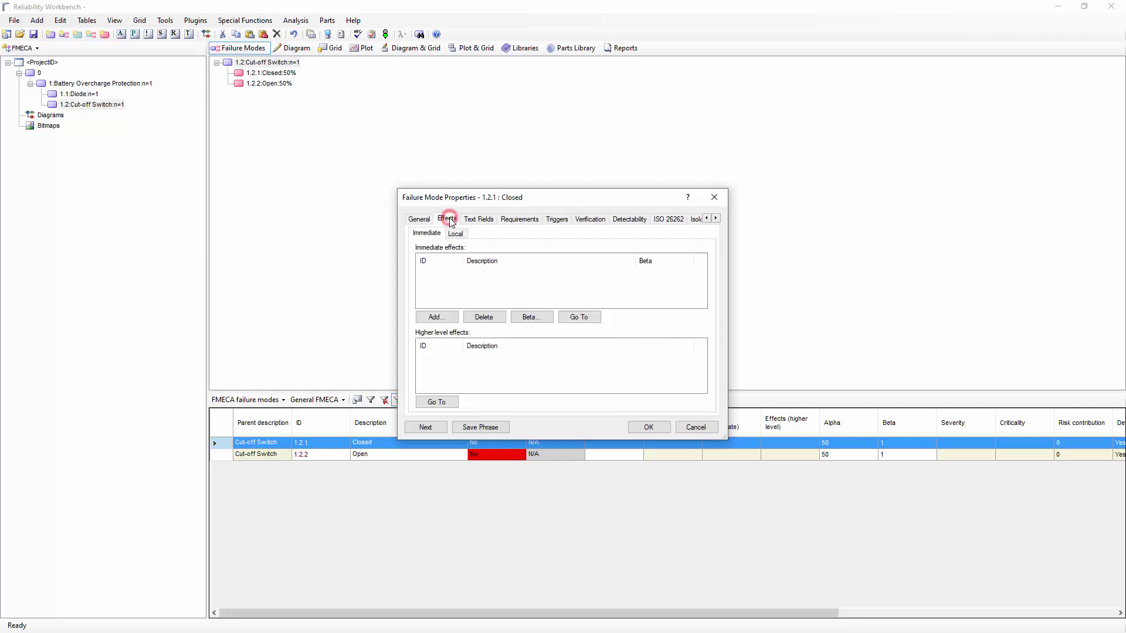
{"action": "left_click", "coordinate": [432, 317]}
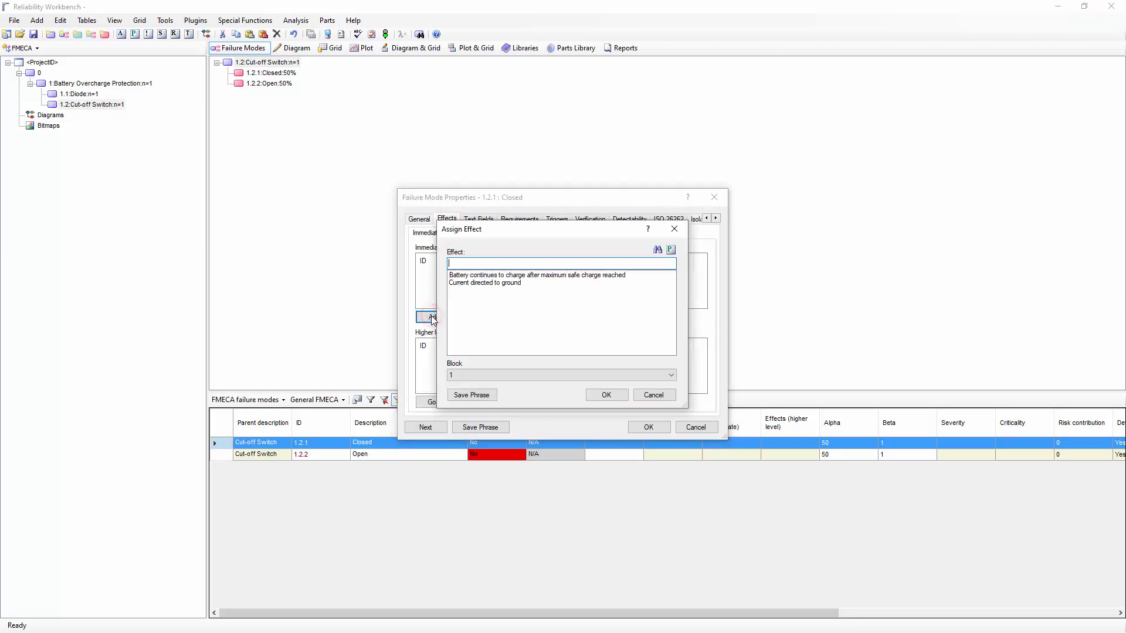
{"action": "left_click", "coordinate": [511, 275]}
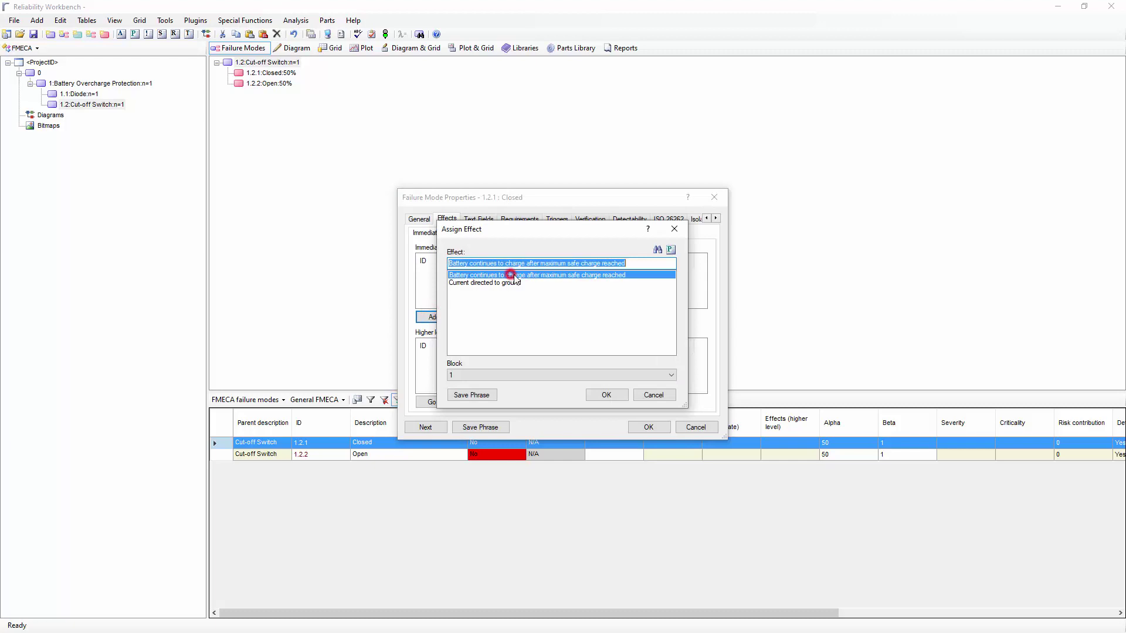
{"action": "left_click", "coordinate": [607, 396]}
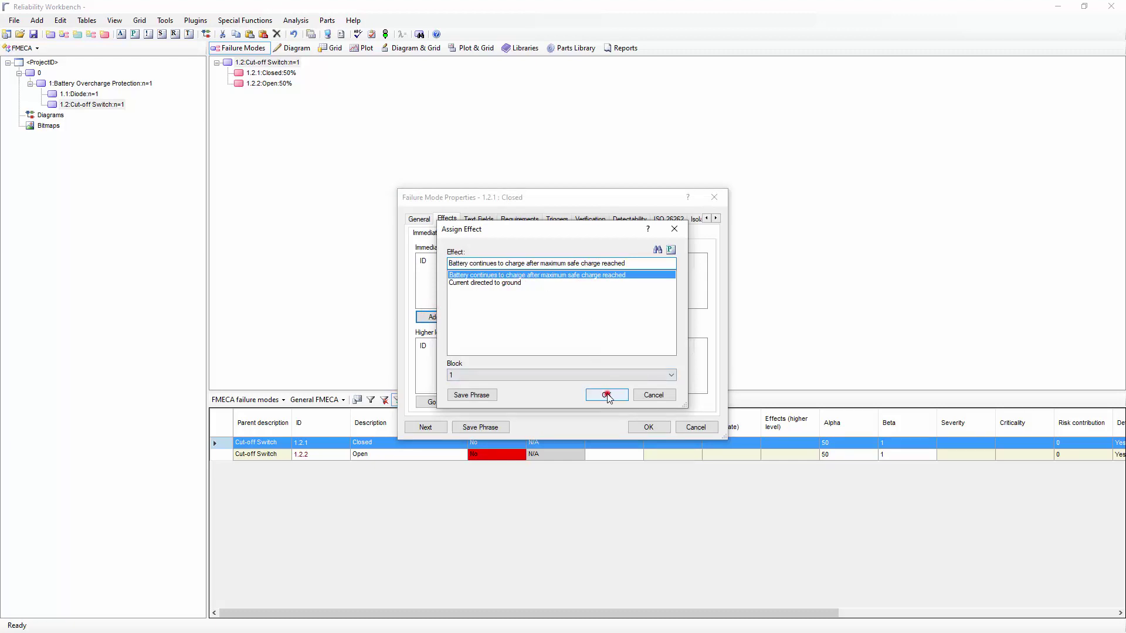
{"action": "left_click", "coordinate": [643, 431]}
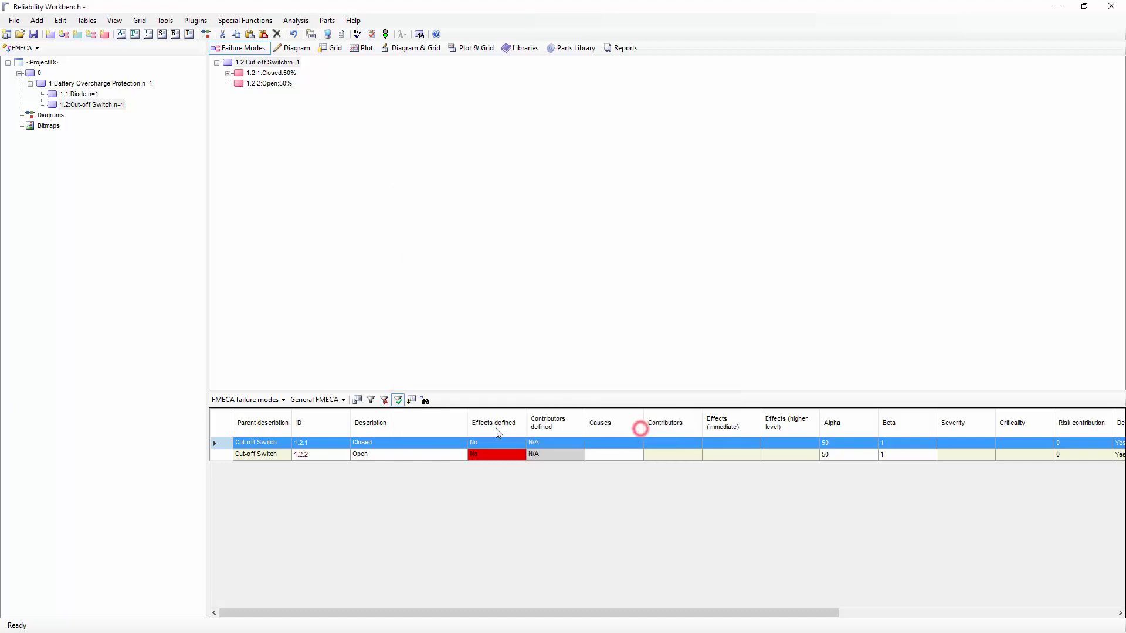
Assign a new immediate effect "Battery cut off from charging circuit" to the Cut-off Switch's Open failure mode.
{"action": "double_click", "coordinate": [216, 476]}
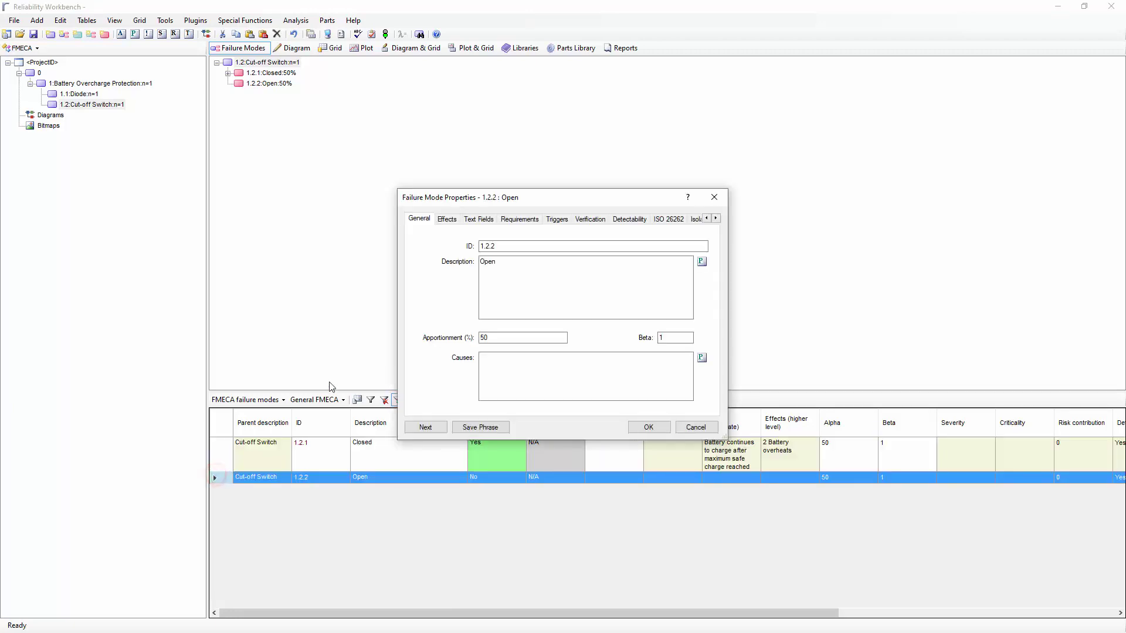
{"action": "left_click", "coordinate": [446, 219]}
{"action": "left_click", "coordinate": [434, 317]}
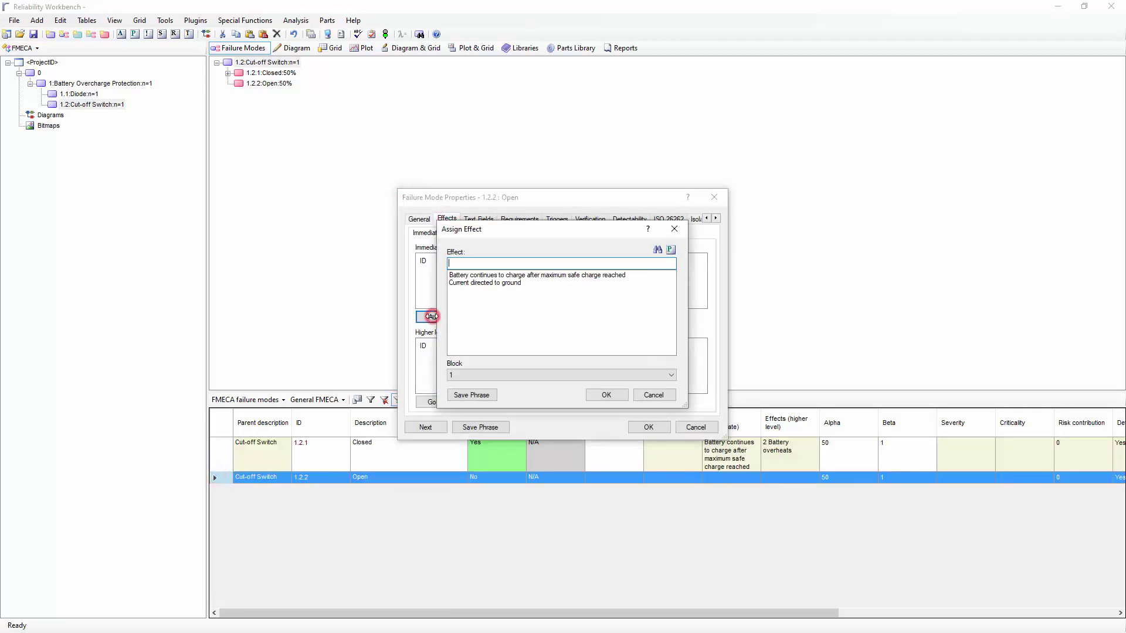
{"action": "left_click", "coordinate": [483, 264]}
{"action": "type", "text": "Battery cut off from charging circuit"}
{"action": "left_click", "coordinate": [604, 395]}
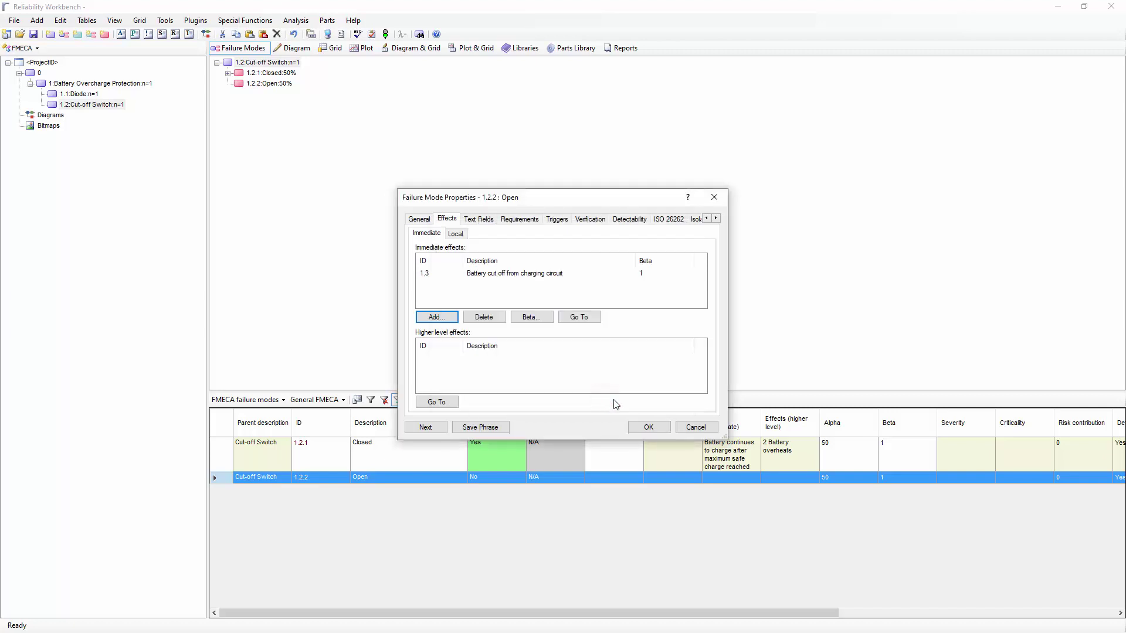
{"action": "left_click", "coordinate": [649, 428]}
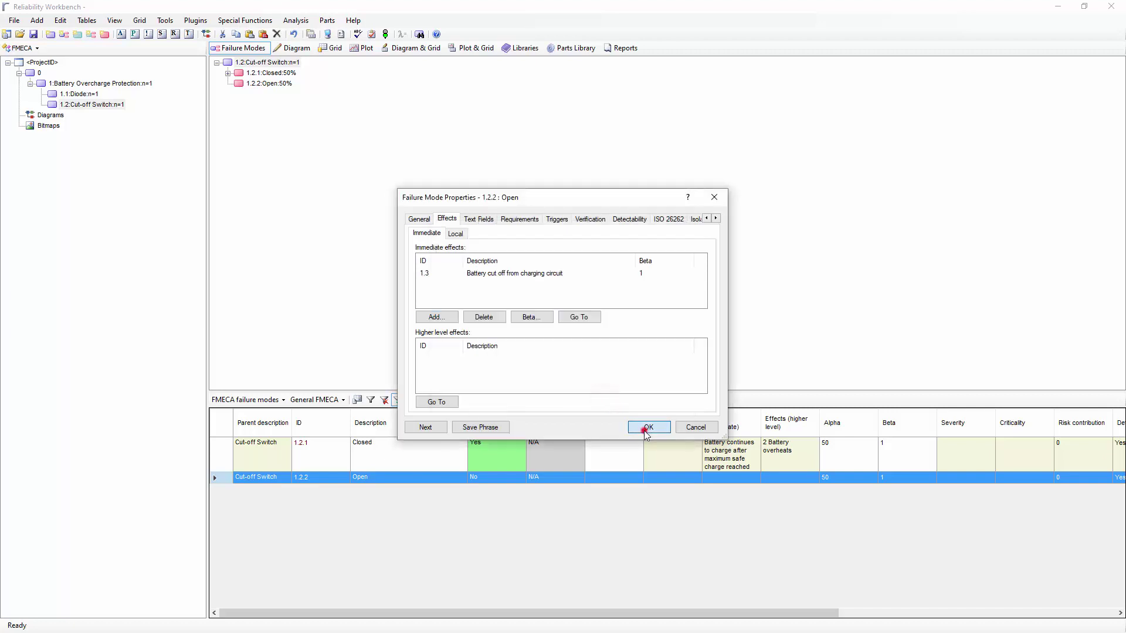
Assign the end effect "No effect" to Battery Overcharge Protection's "Battery cut off from charging circuit" failure mode.
{"action": "left_click", "coordinate": [101, 84]}
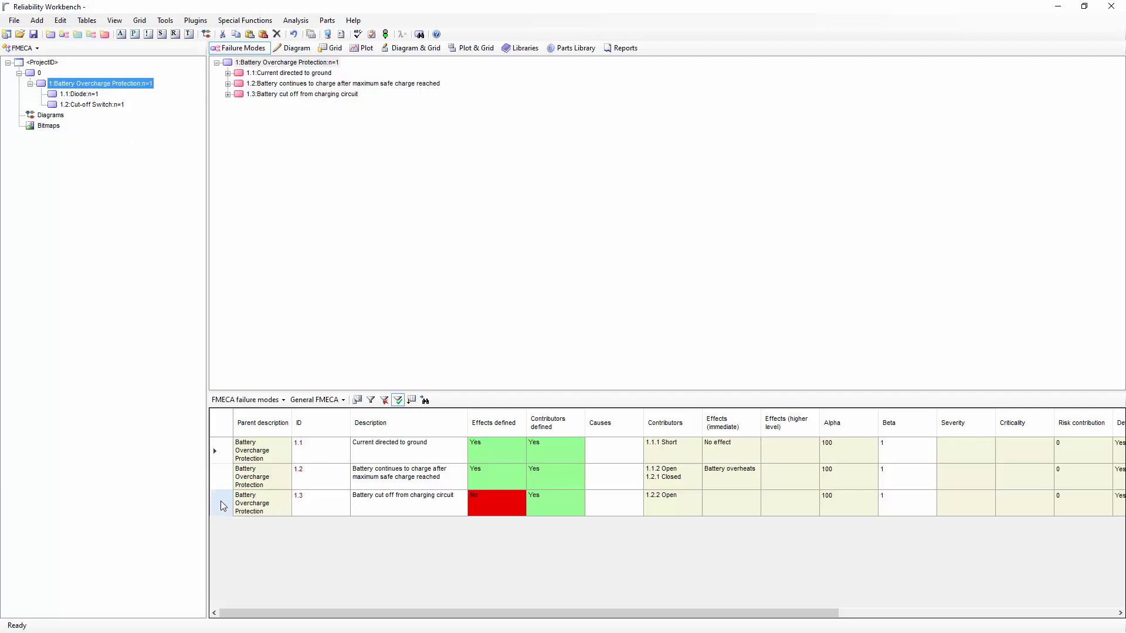
{"action": "double_click", "coordinate": [223, 506]}
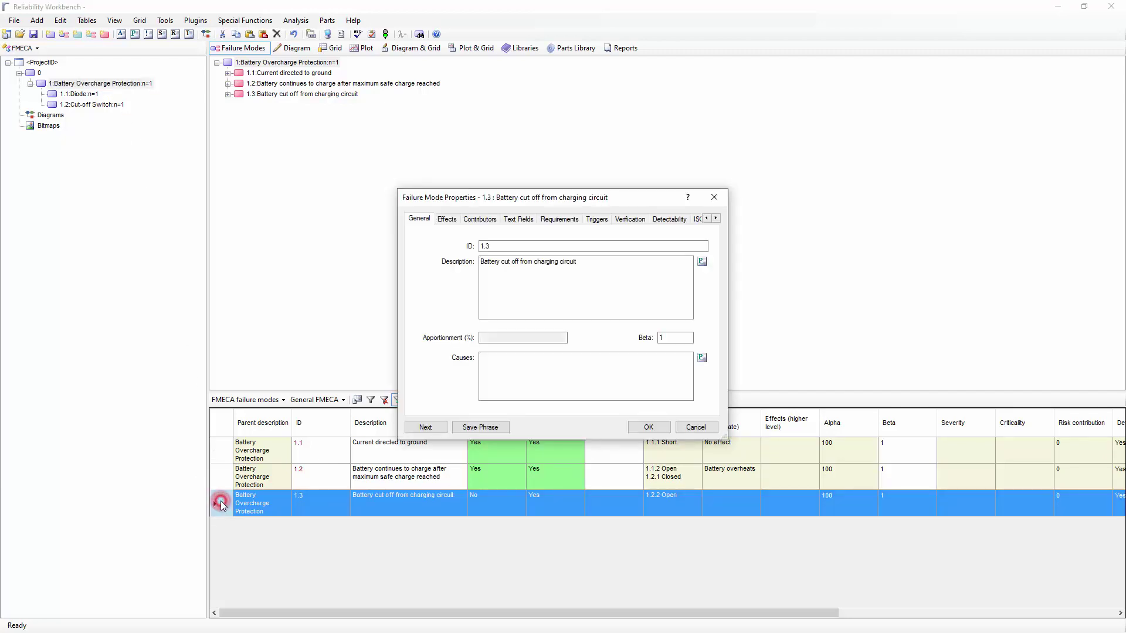
{"action": "left_click", "coordinate": [447, 219]}
{"action": "left_click", "coordinate": [435, 317]}
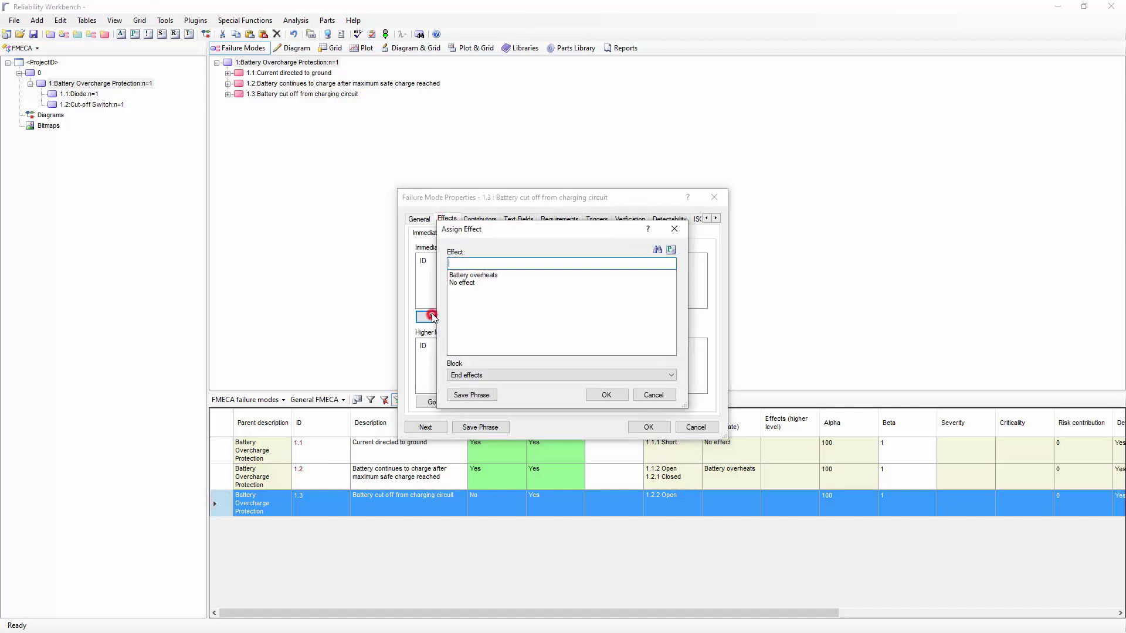
{"action": "left_click", "coordinate": [461, 283]}
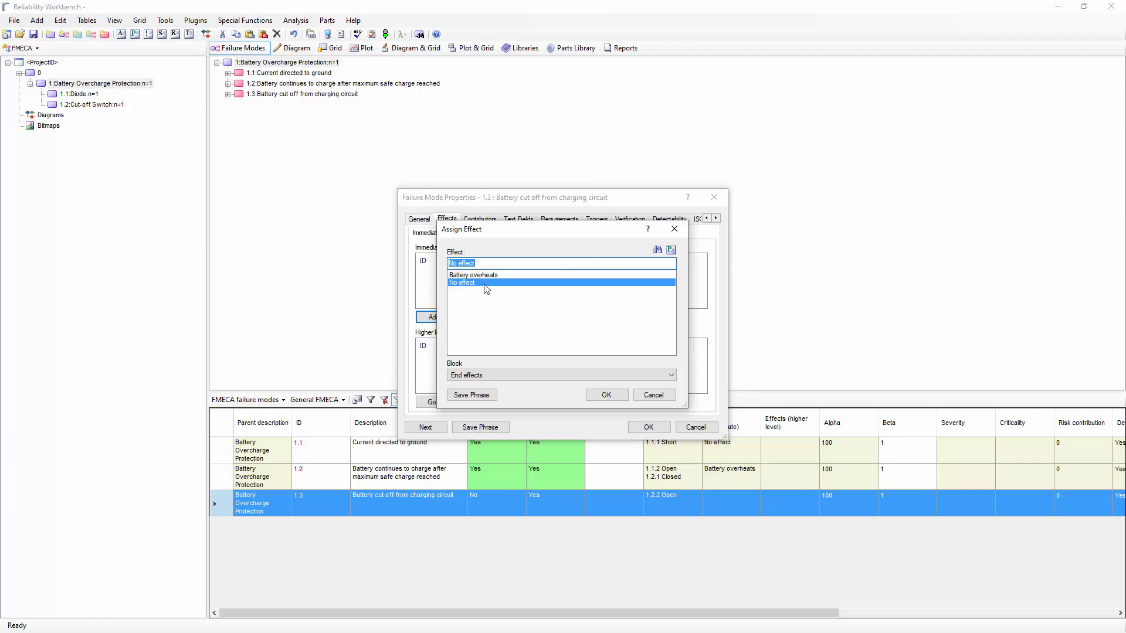
{"action": "left_click", "coordinate": [610, 395]}
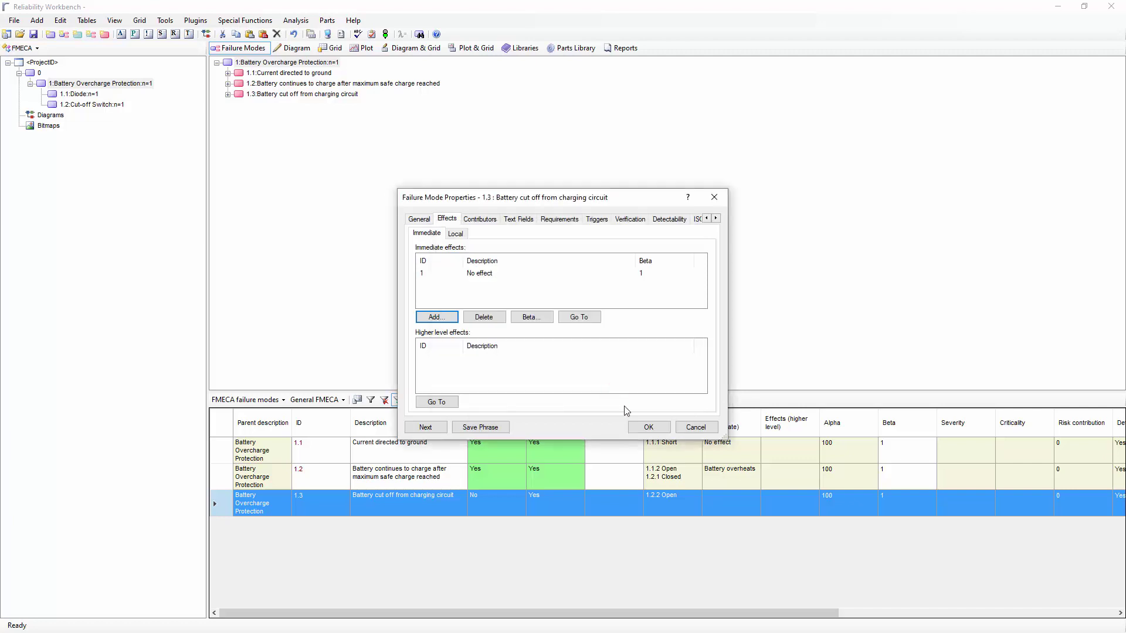
{"action": "left_click", "coordinate": [650, 427]}
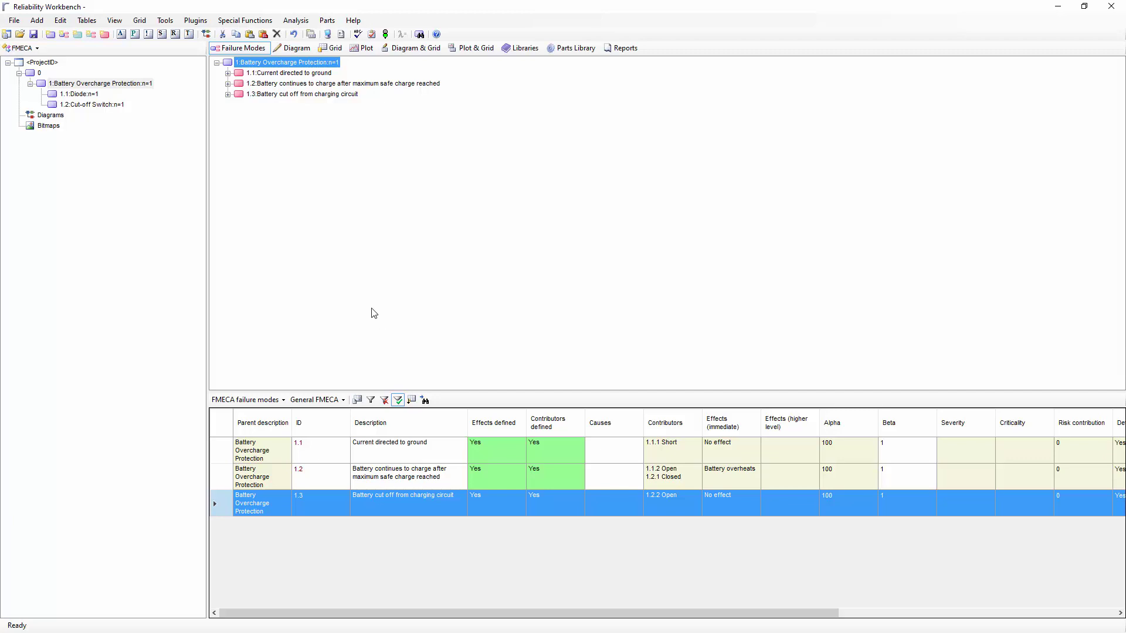
Run the FMECA analysis with the Diode block's failure modes displayed.
{"action": "left_click", "coordinate": [98, 94]}
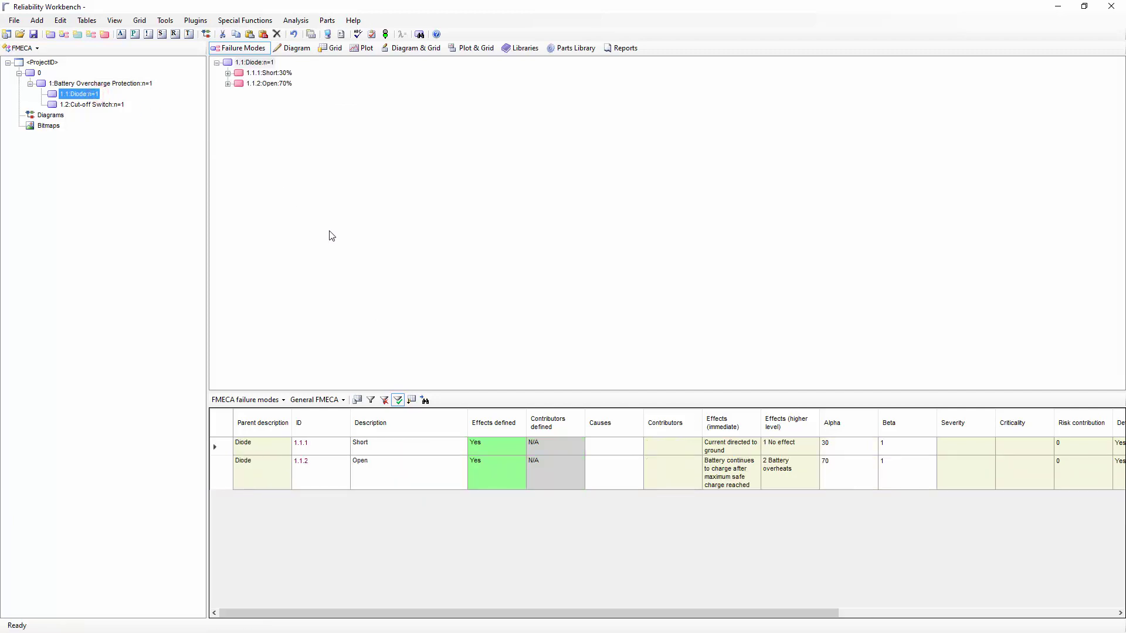
{"action": "left_click", "coordinate": [386, 35]}
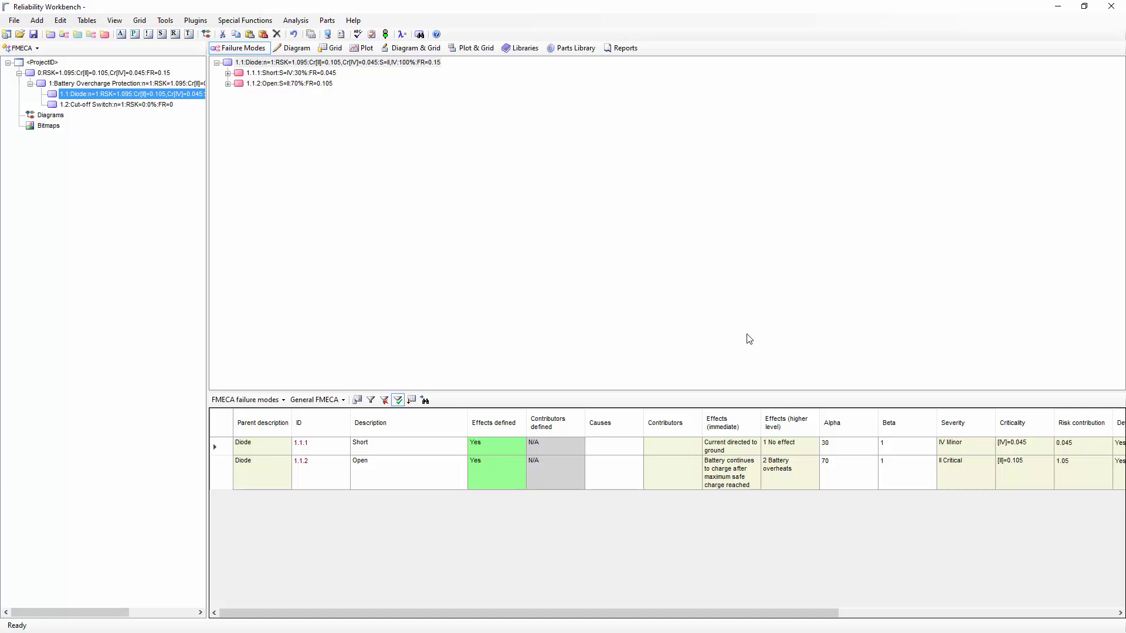
Change the project's standard to Design FMEA in the project options and accept the reset of the text field headers.
{"action": "left_click", "coordinate": [343, 34]}
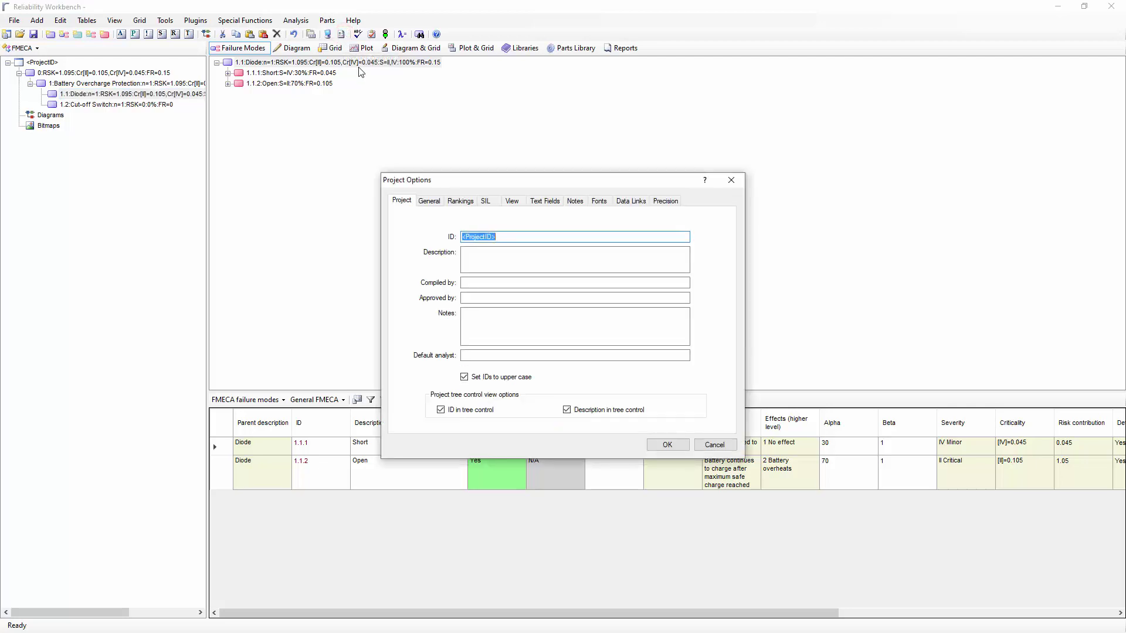
{"action": "left_click", "coordinate": [429, 202]}
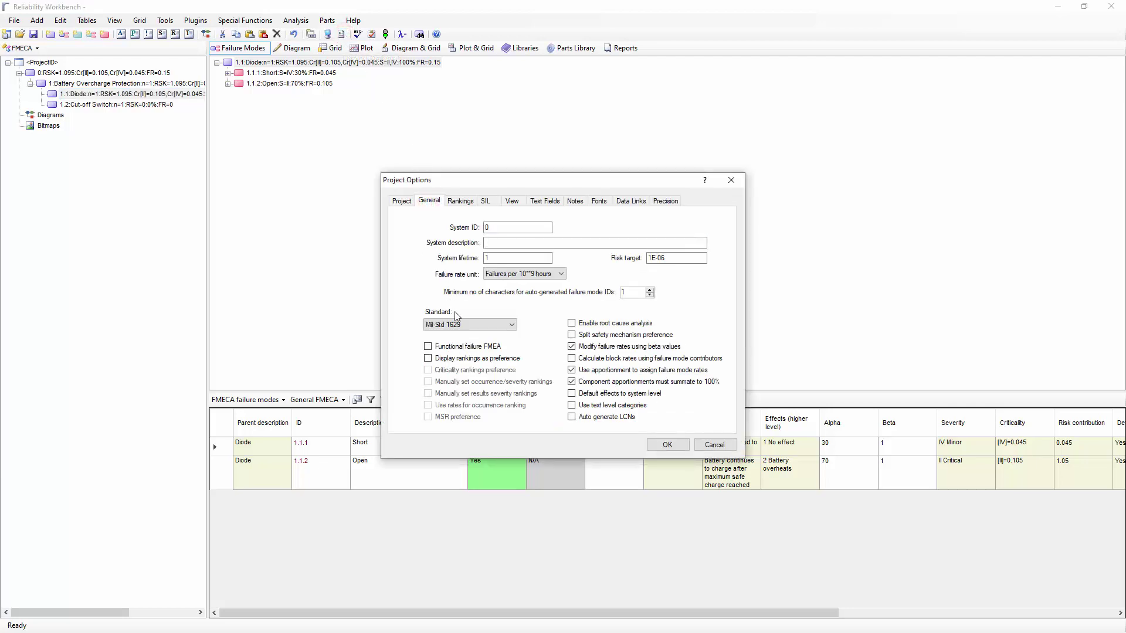
{"action": "left_click", "coordinate": [459, 324]}
{"action": "left_click", "coordinate": [463, 360]}
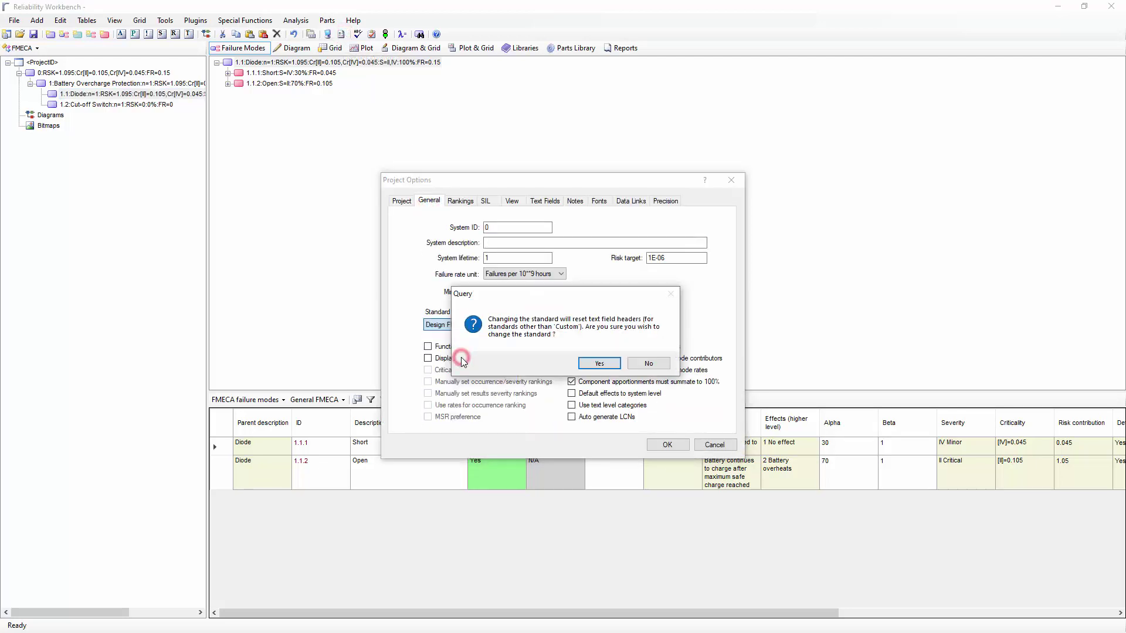
{"action": "left_click", "coordinate": [599, 364]}
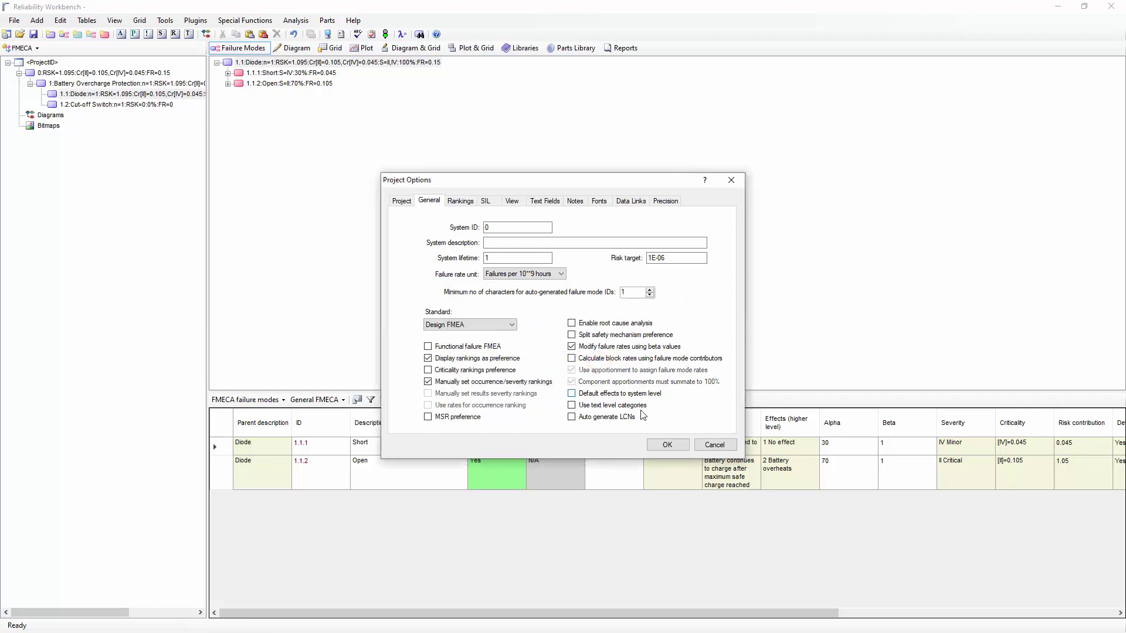
{"action": "left_click", "coordinate": [667, 446]}
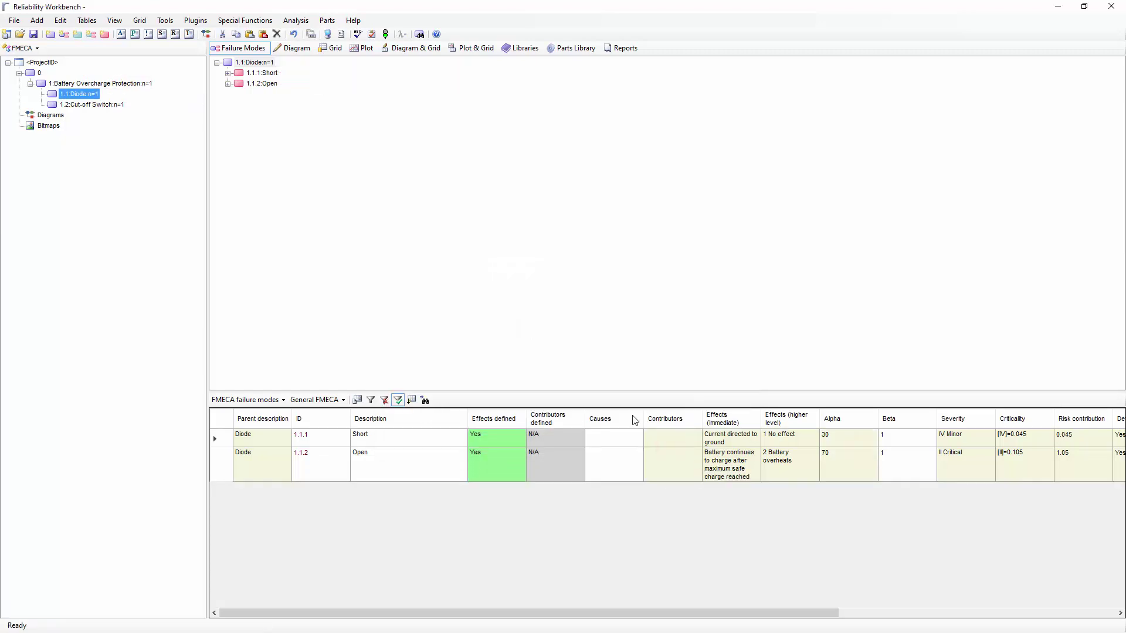
Set the severity ranking of the Diode's Short failure mode to 1: No effect.
{"action": "double_click", "coordinate": [225, 437]}
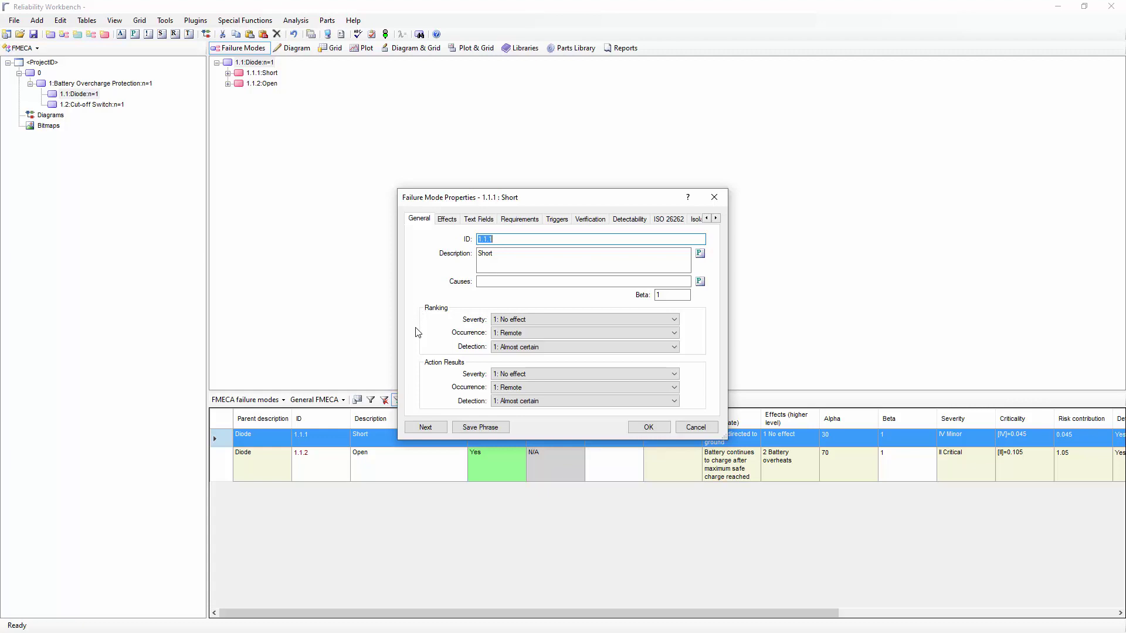
{"action": "left_click", "coordinate": [415, 349]}
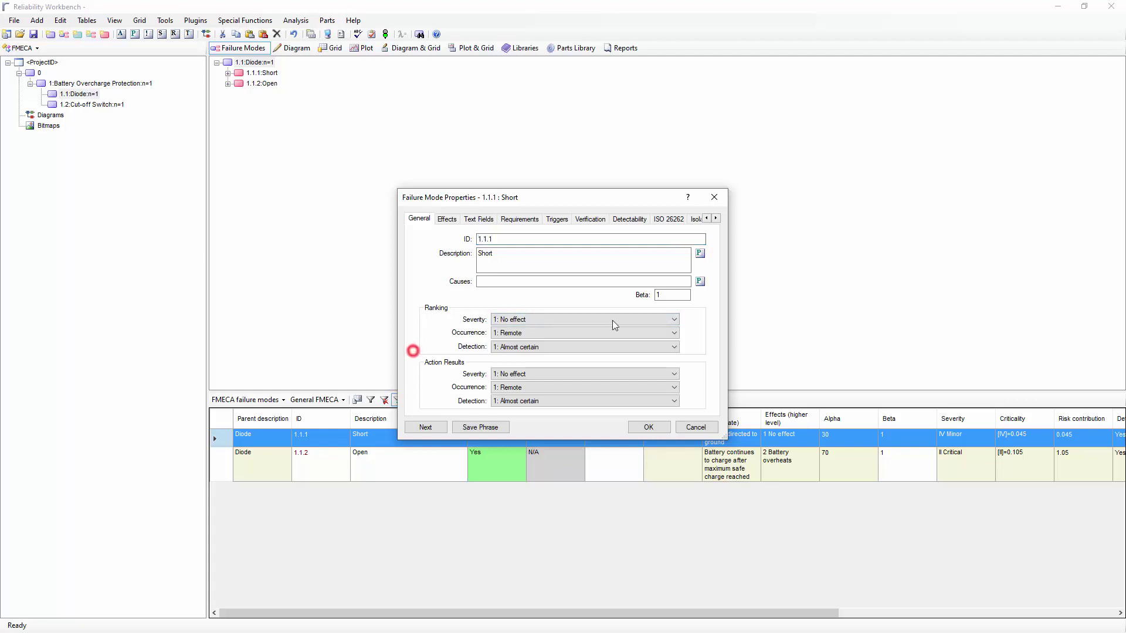
{"action": "left_click", "coordinate": [674, 320]}
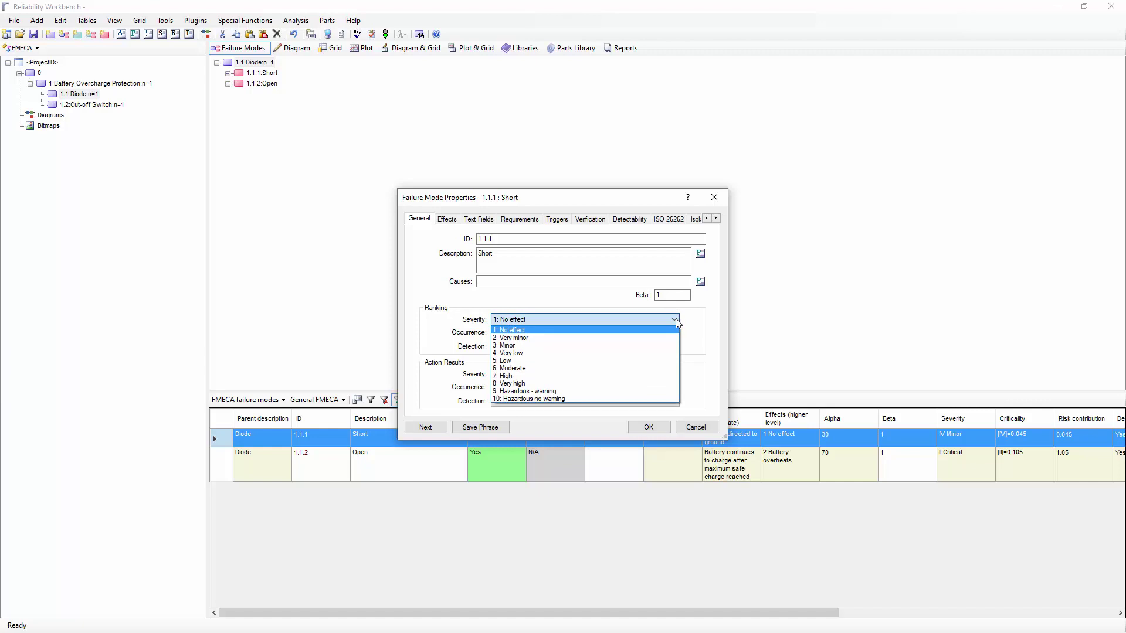
{"action": "left_click", "coordinate": [607, 329]}
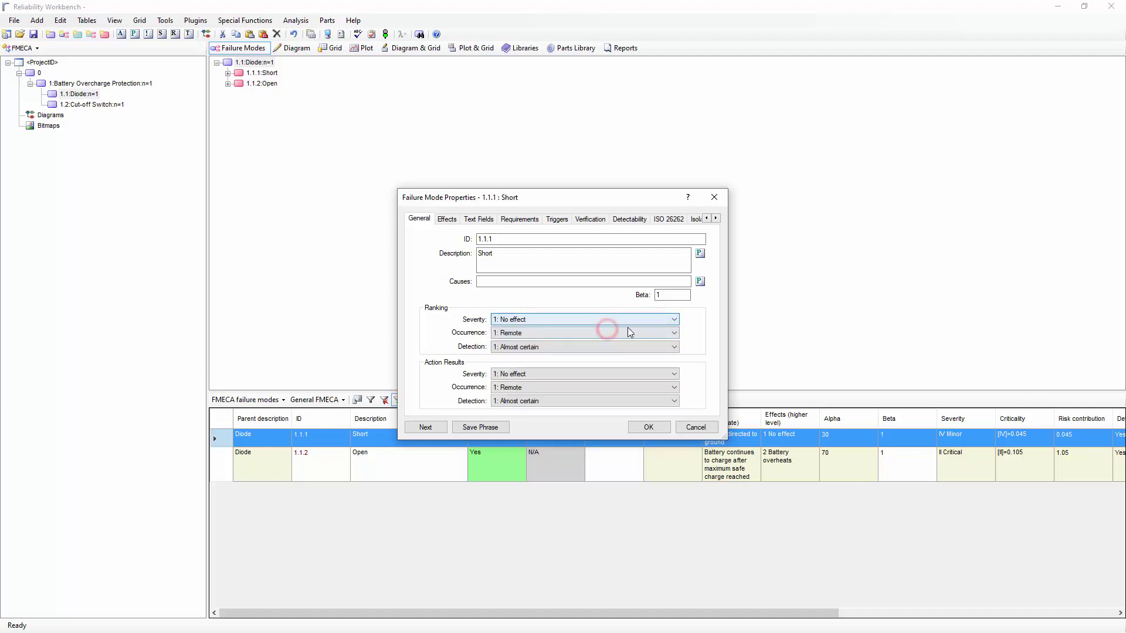
{"action": "left_click", "coordinate": [650, 428]}
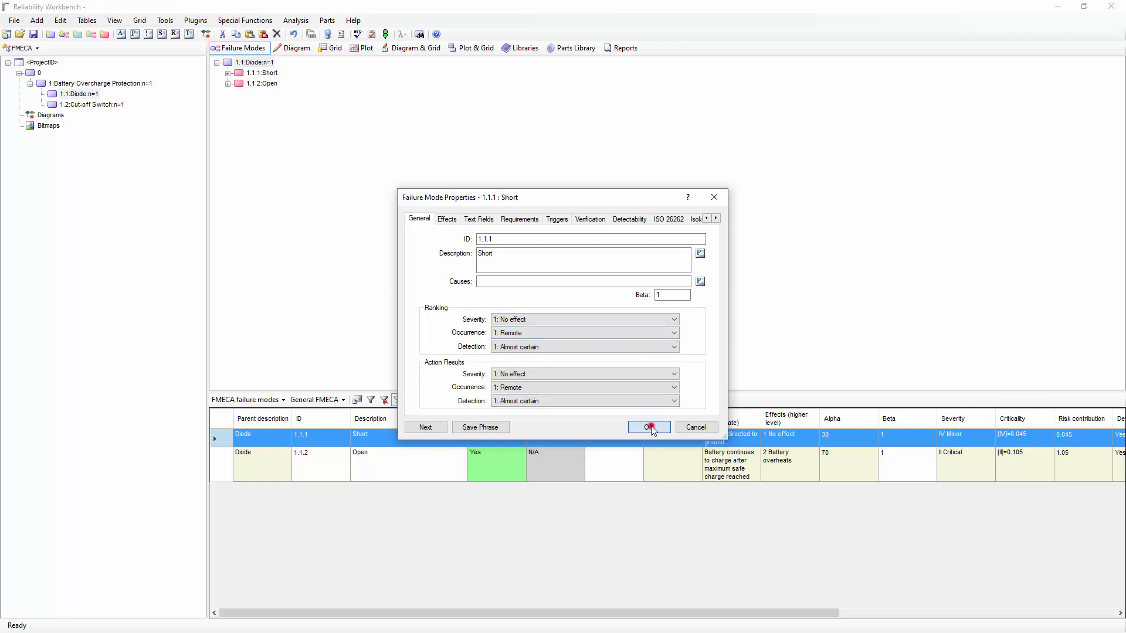
Rank the Diode's Open failure mode with severity 8: Very high and occurrence 7: High: 1 in 20.
{"action": "double_click", "coordinate": [225, 472]}
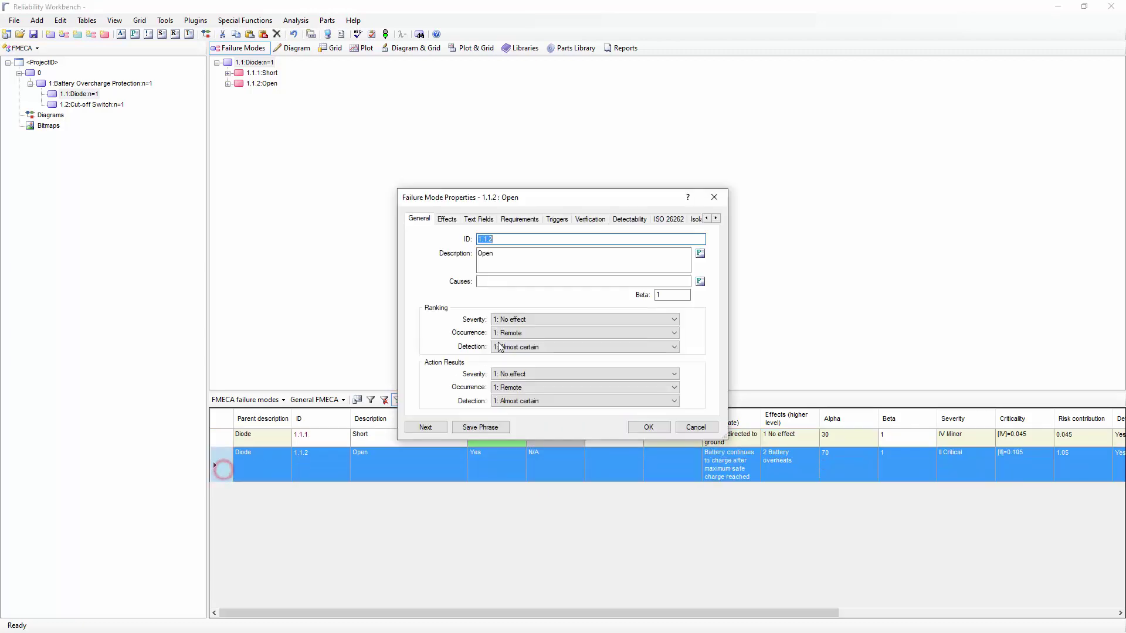
{"action": "left_click", "coordinate": [668, 320]}
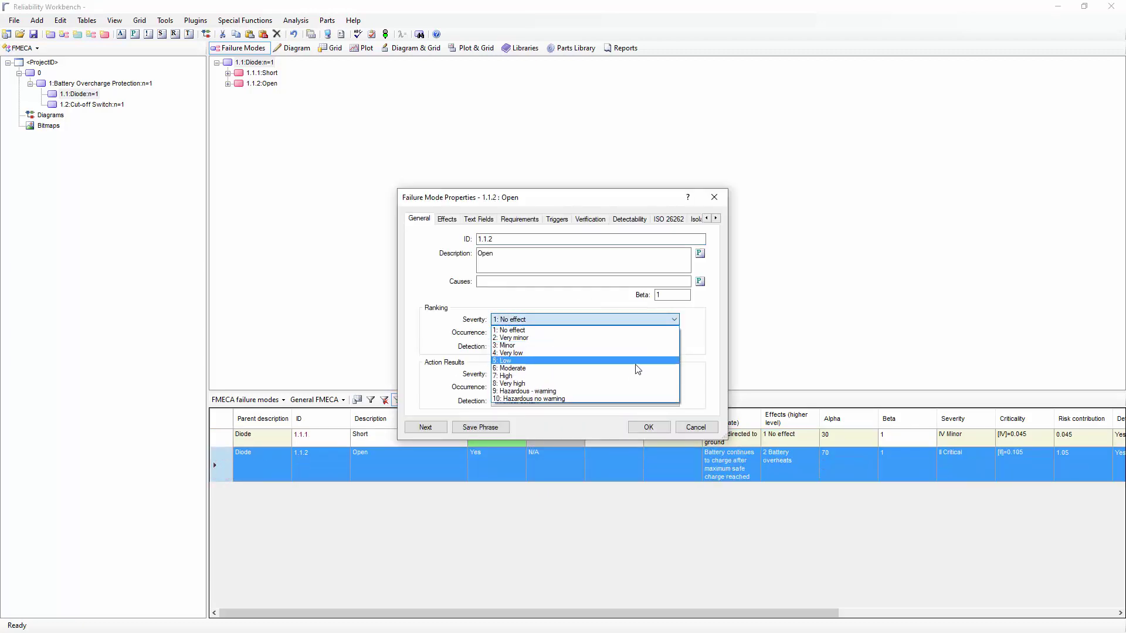
{"action": "left_click", "coordinate": [624, 383]}
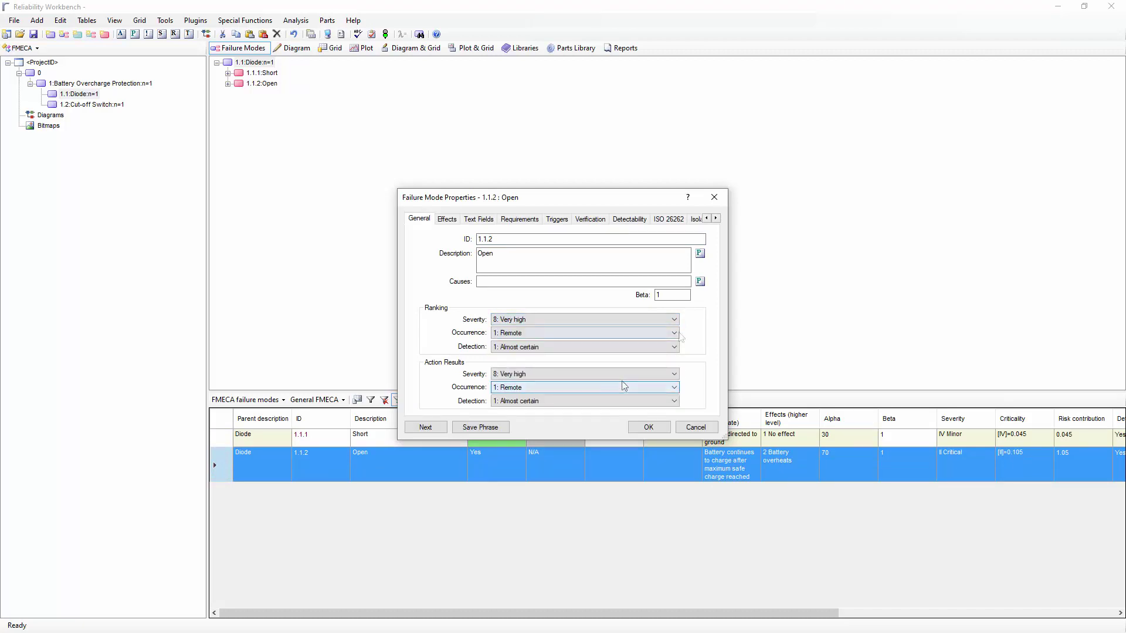
{"action": "left_click", "coordinate": [677, 332]}
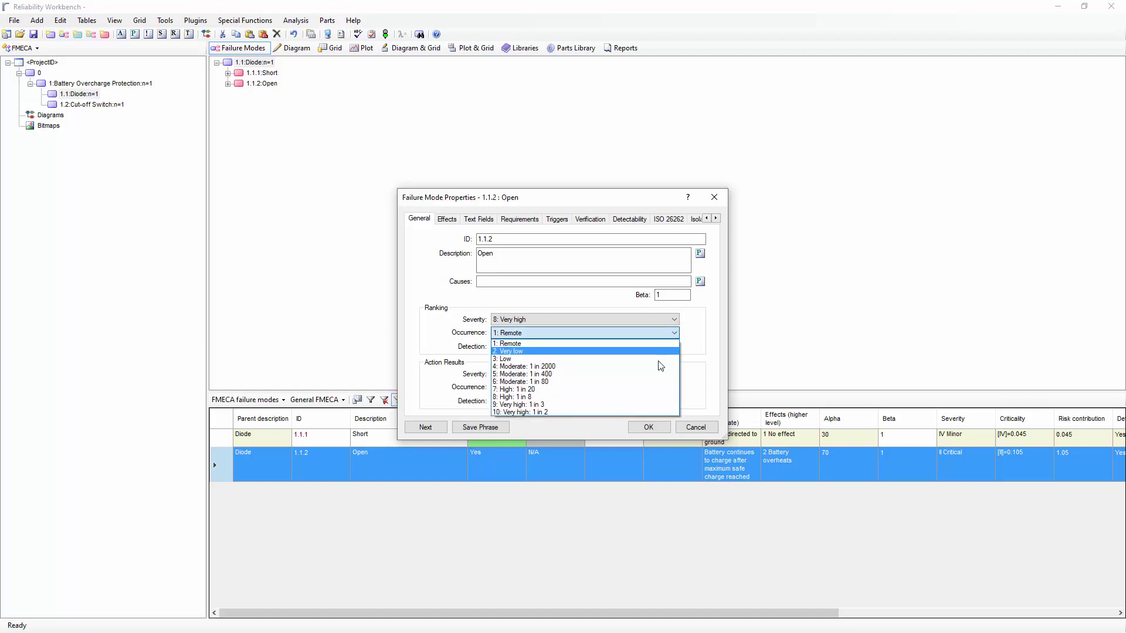
{"action": "left_click", "coordinate": [632, 388]}
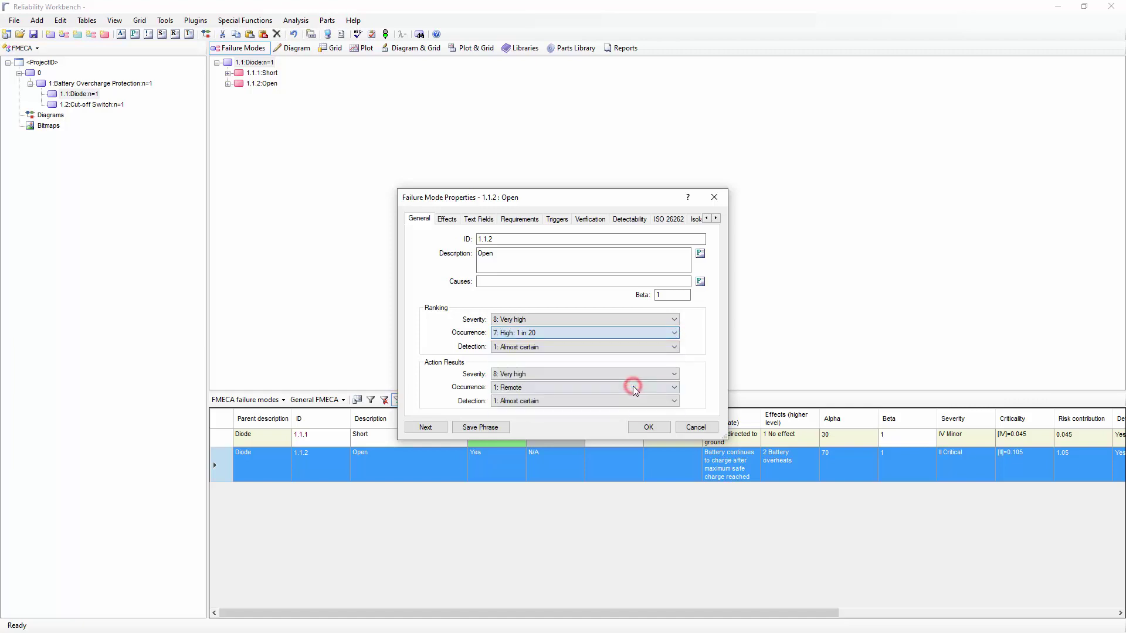
{"action": "left_click", "coordinate": [649, 427]}
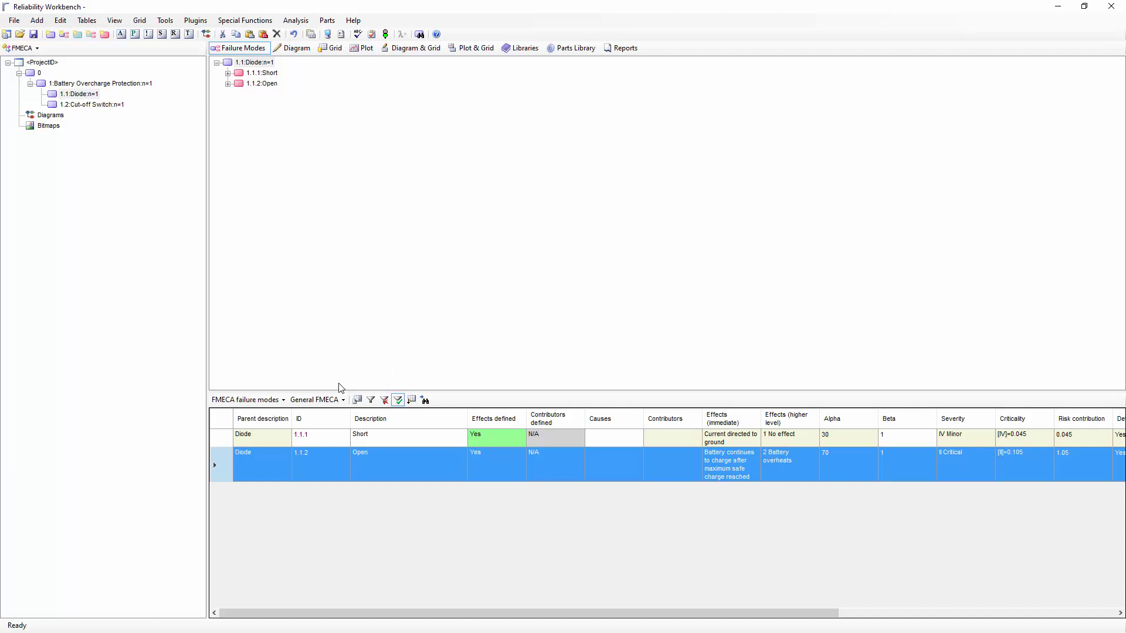
Switch the failure modes grid to the General FMEA layout and run the analysis to calculate the design RPN rankings.
{"action": "left_click", "coordinate": [316, 400]}
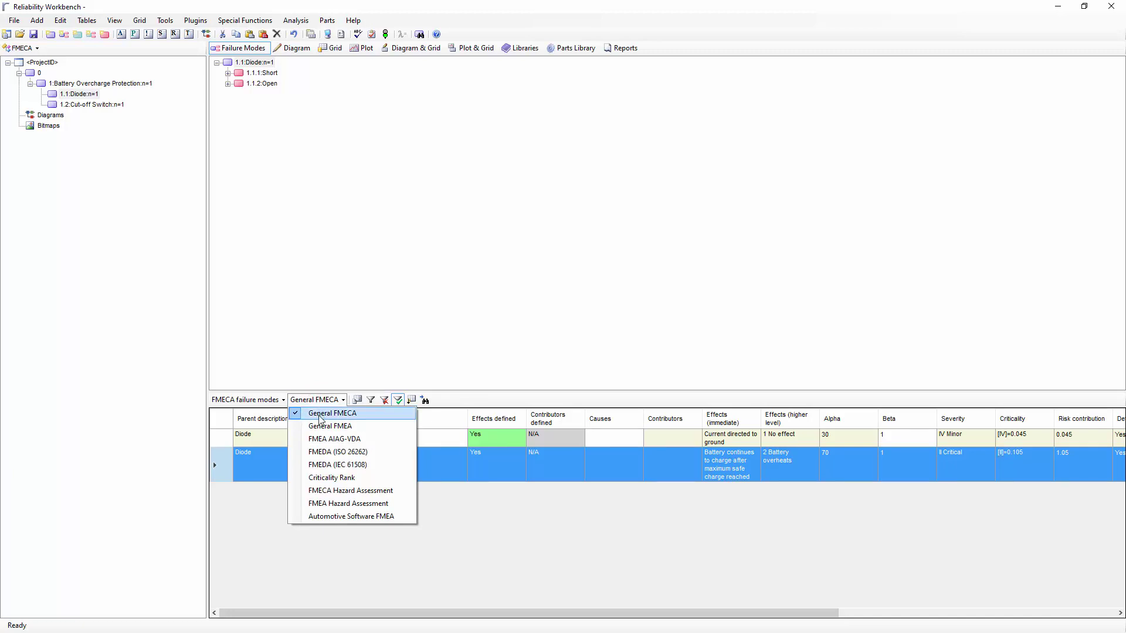
{"action": "left_click", "coordinate": [337, 428]}
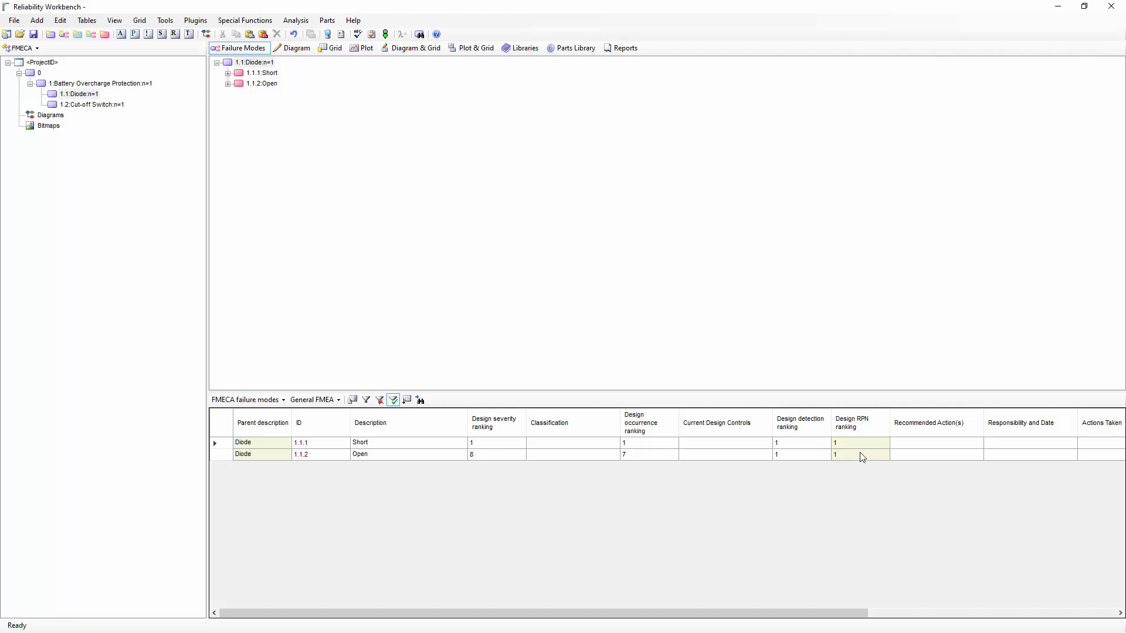
{"action": "left_click", "coordinate": [386, 36]}
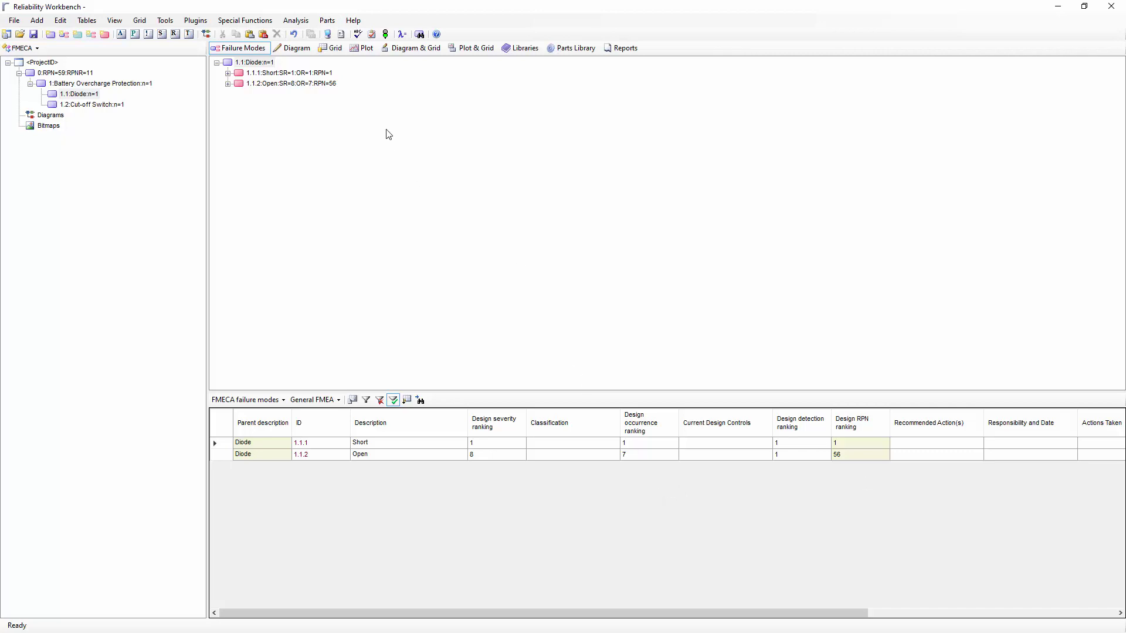
Change the project's standard to ISO 26262, accepting the text header reset, and switch the failure modes grid to FMEDA (ISO 26262).
{"action": "left_click", "coordinate": [341, 35]}
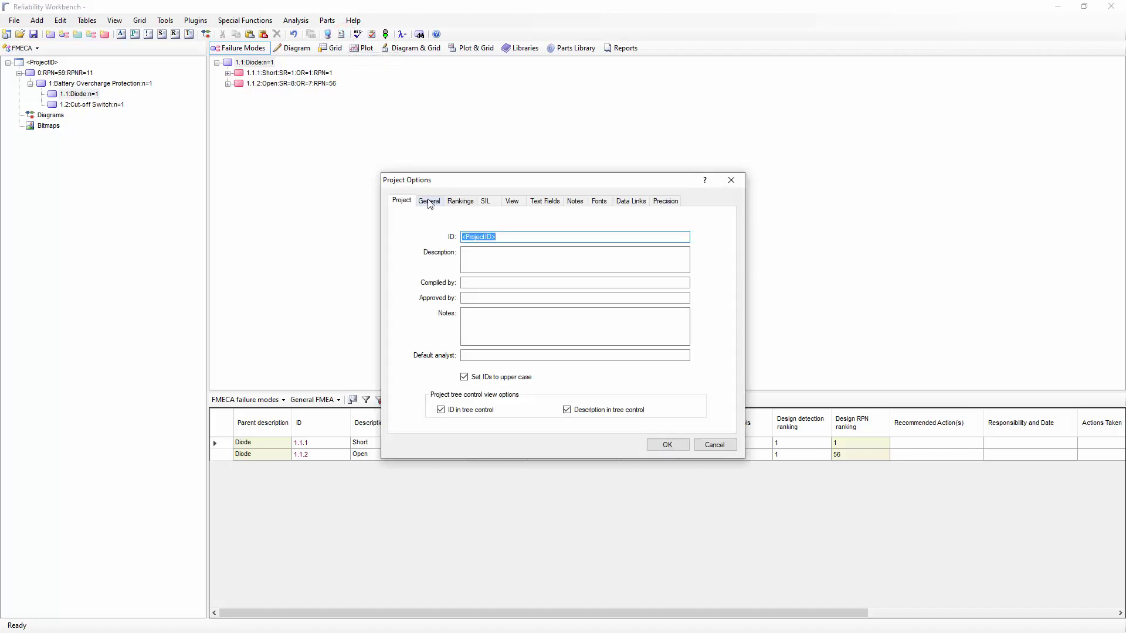
{"action": "left_click", "coordinate": [429, 201]}
{"action": "left_click", "coordinate": [512, 325]}
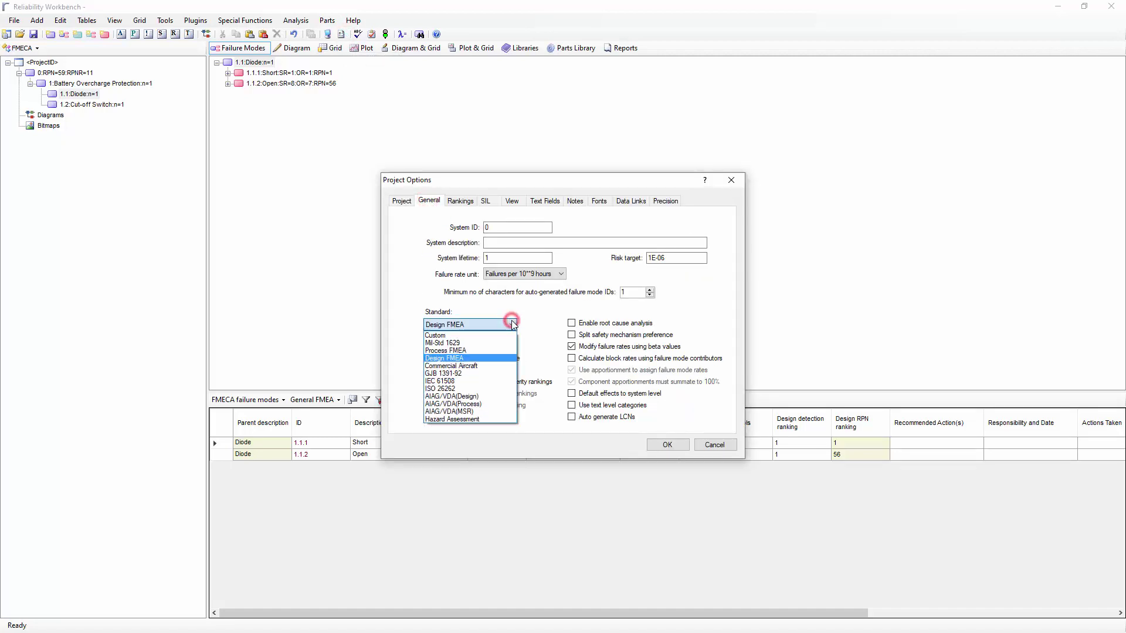
{"action": "left_click", "coordinate": [479, 389]}
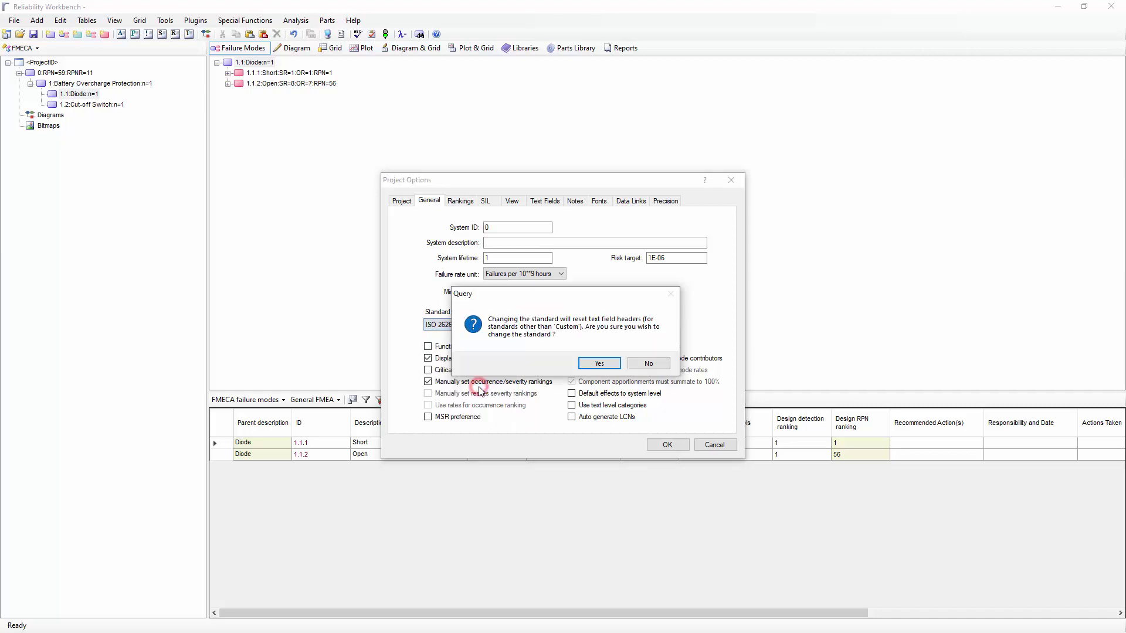
{"action": "left_click", "coordinate": [597, 365]}
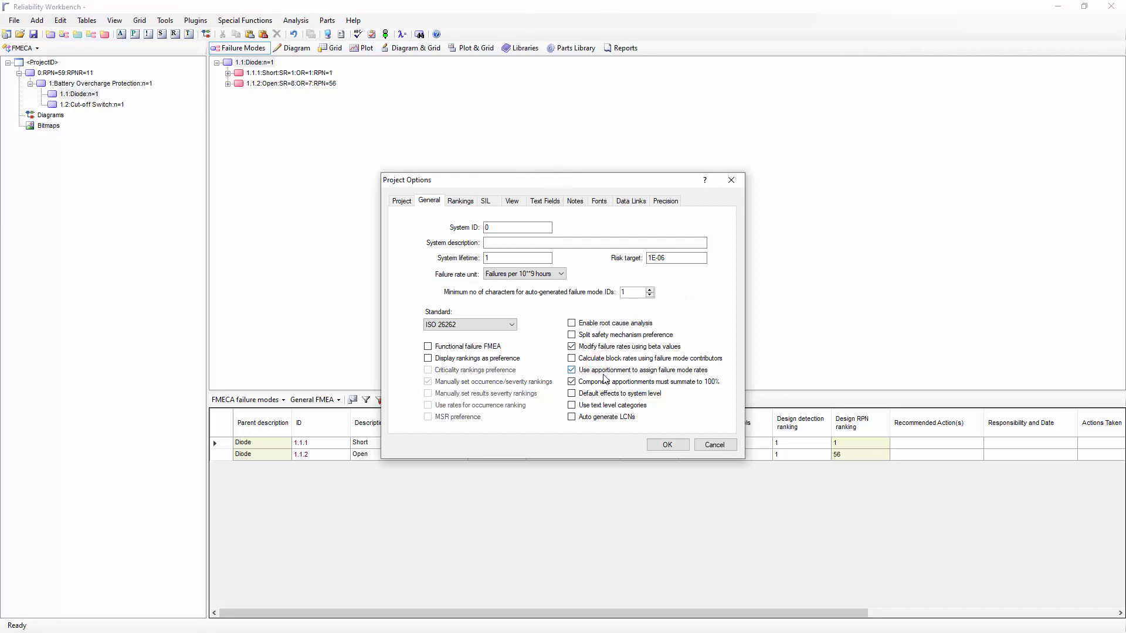
{"action": "left_click", "coordinate": [669, 445]}
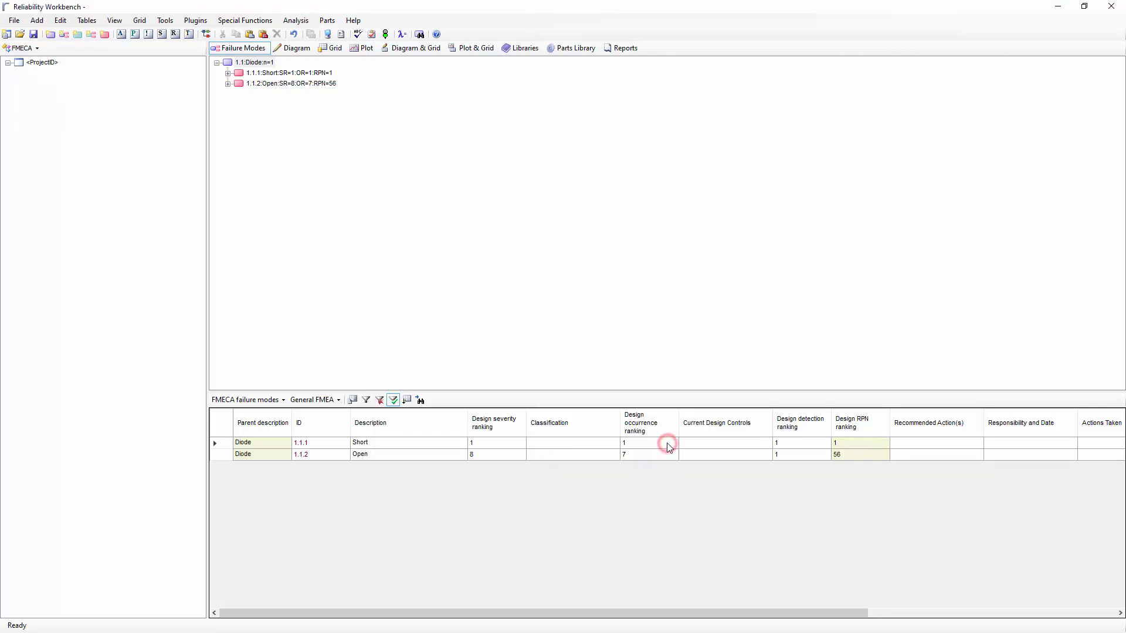
{"action": "left_click", "coordinate": [323, 400]}
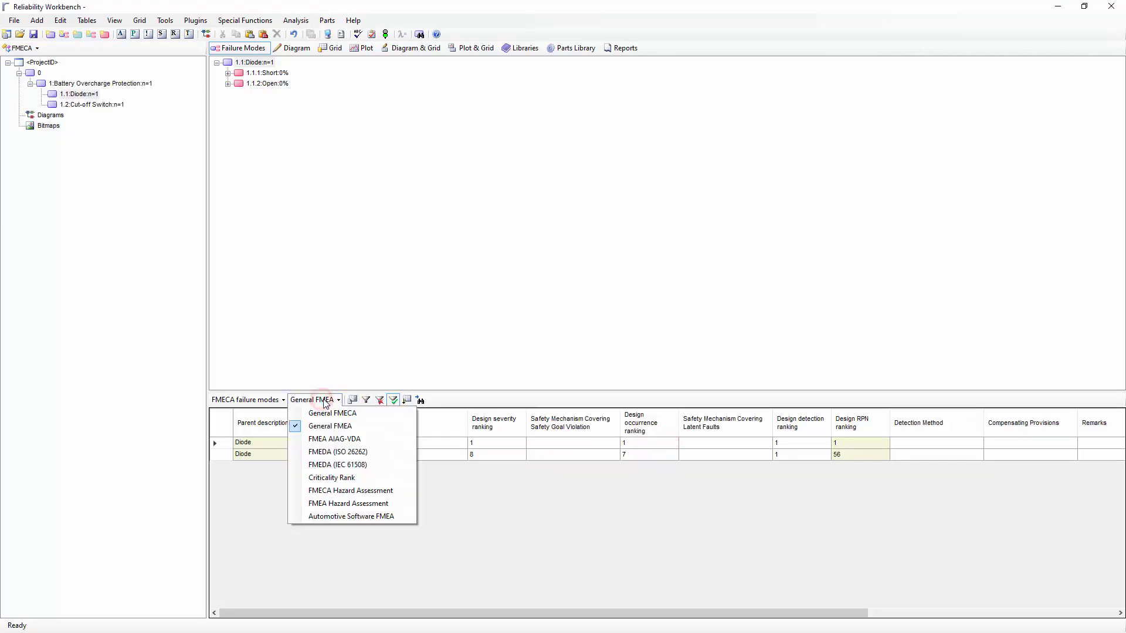
{"action": "left_click", "coordinate": [322, 453]}
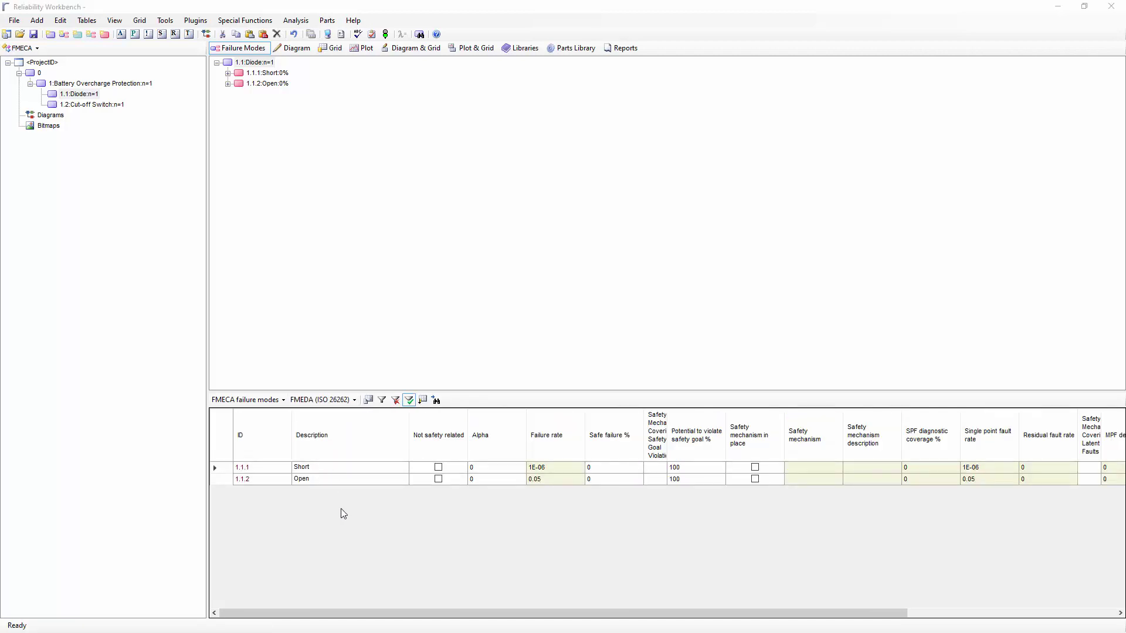
Assign the safety mechanism SM1 (Overheat protection) to the Diode's Open failure mode in its ISO 26262 properties.
{"action": "double_click", "coordinate": [221, 482]}
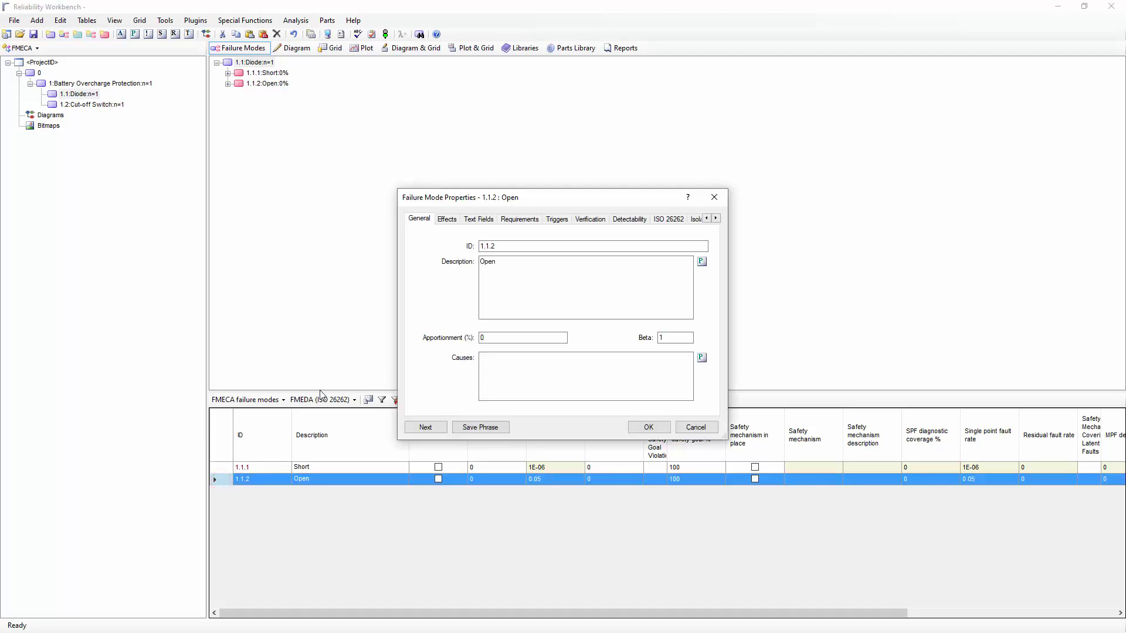
{"action": "left_click", "coordinate": [630, 221]}
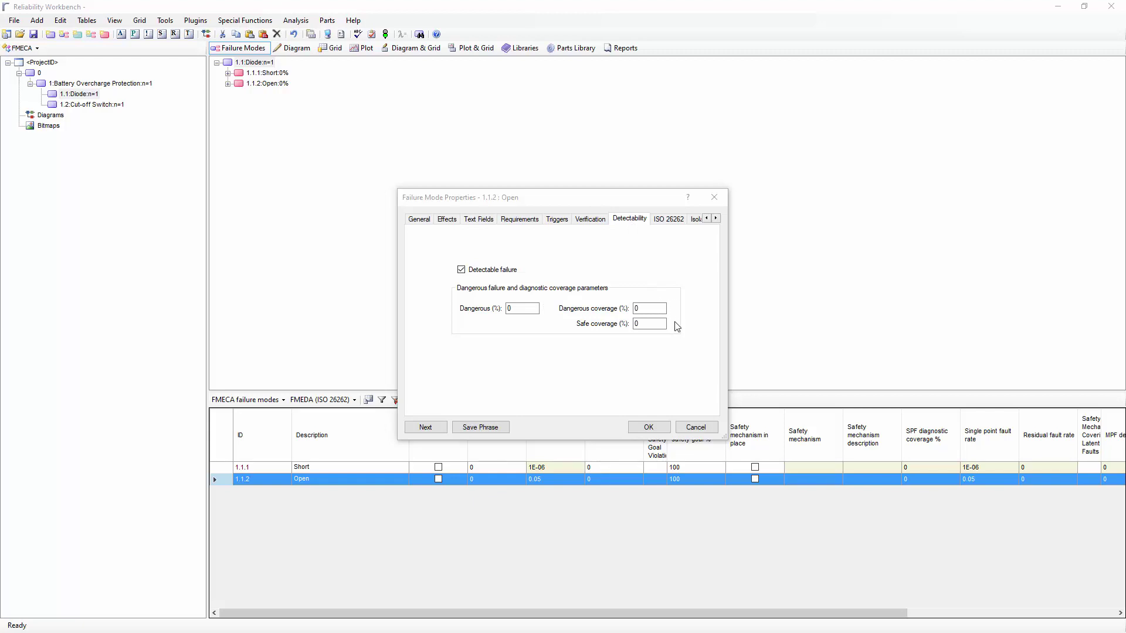
{"action": "left_click", "coordinate": [672, 222]}
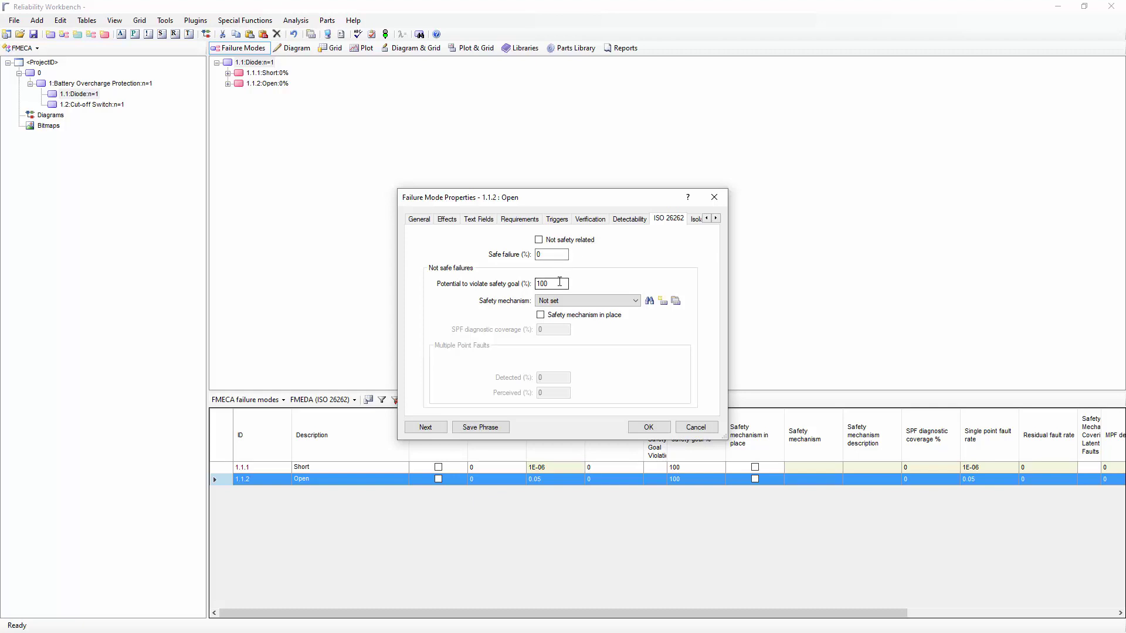
{"action": "left_click", "coordinate": [650, 300]}
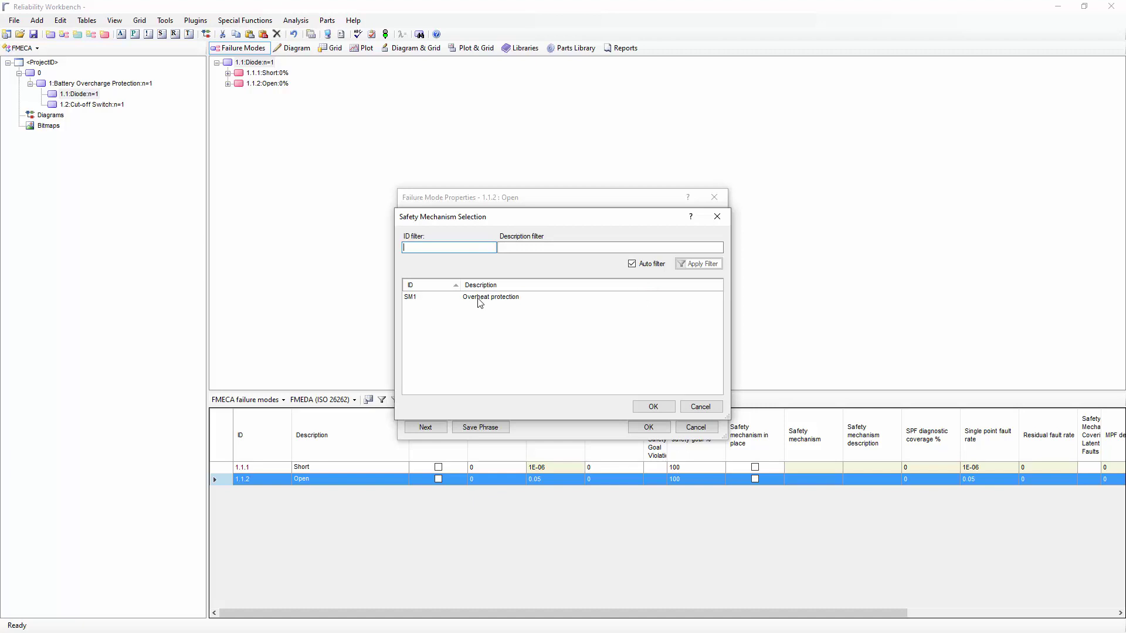
{"action": "left_click", "coordinate": [480, 300]}
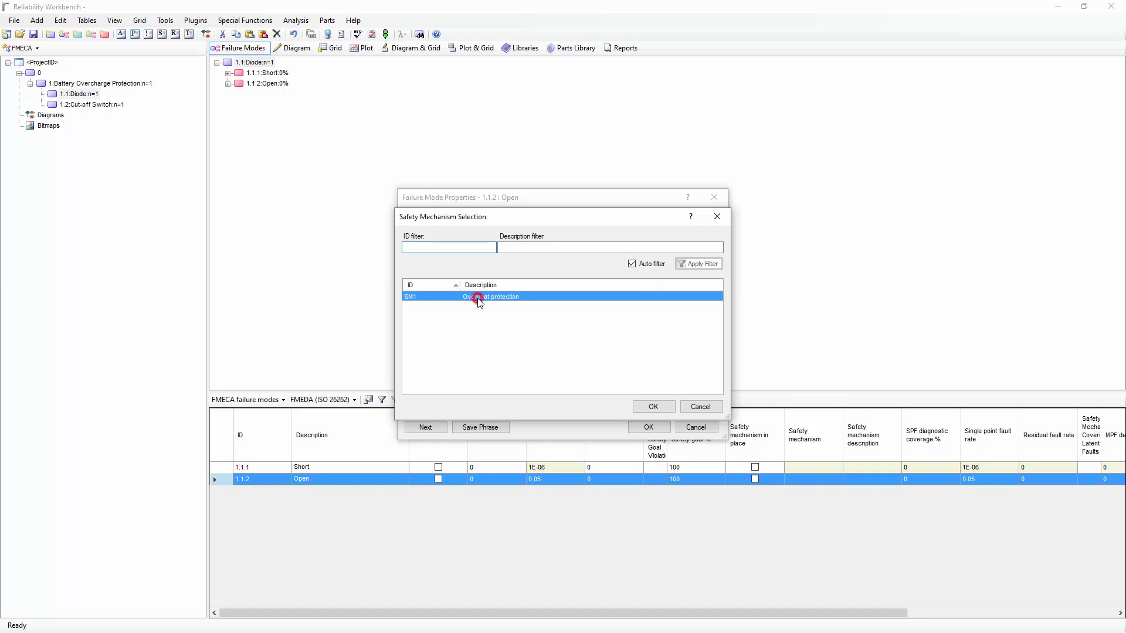
{"action": "left_click", "coordinate": [651, 406]}
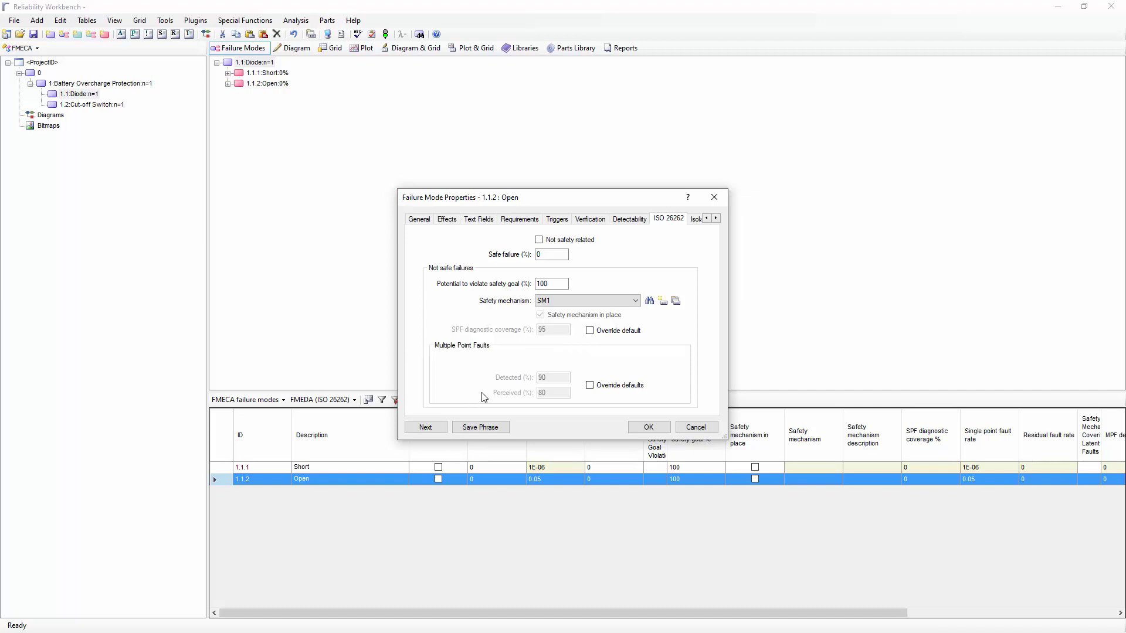
{"action": "left_click", "coordinate": [645, 428]}
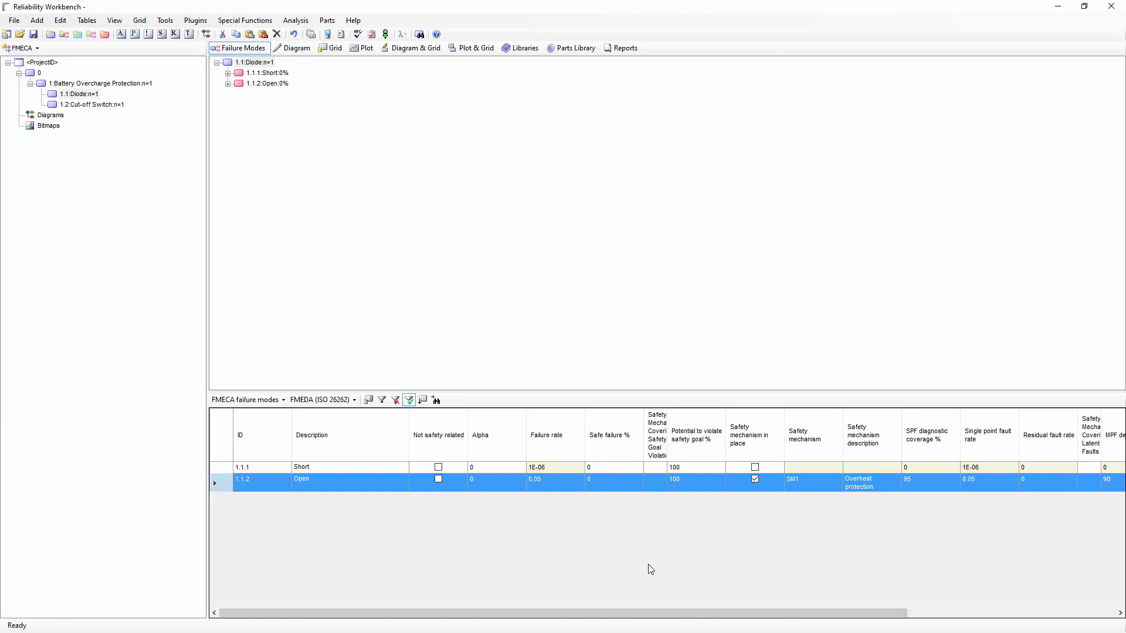
Run the ISO 26262 analysis and check the single point, residual and multiple point fault rates of the Diode's failure modes.
{"action": "left_click_drag", "start_coordinate": [684, 614], "coordinate": [886, 571]}
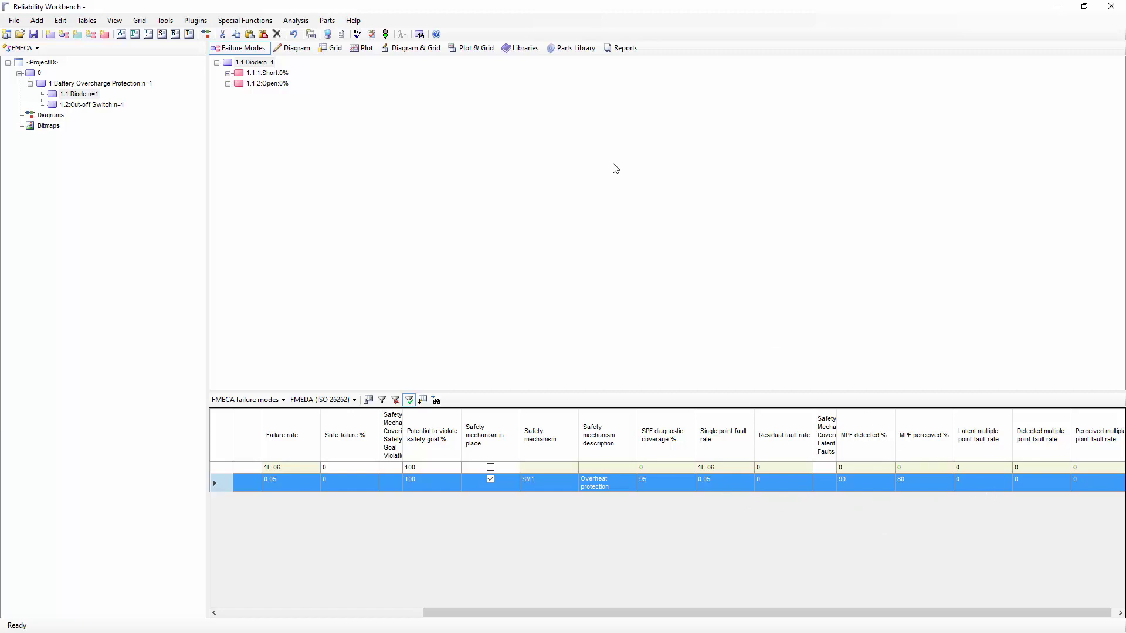
{"action": "left_click", "coordinate": [386, 35]}
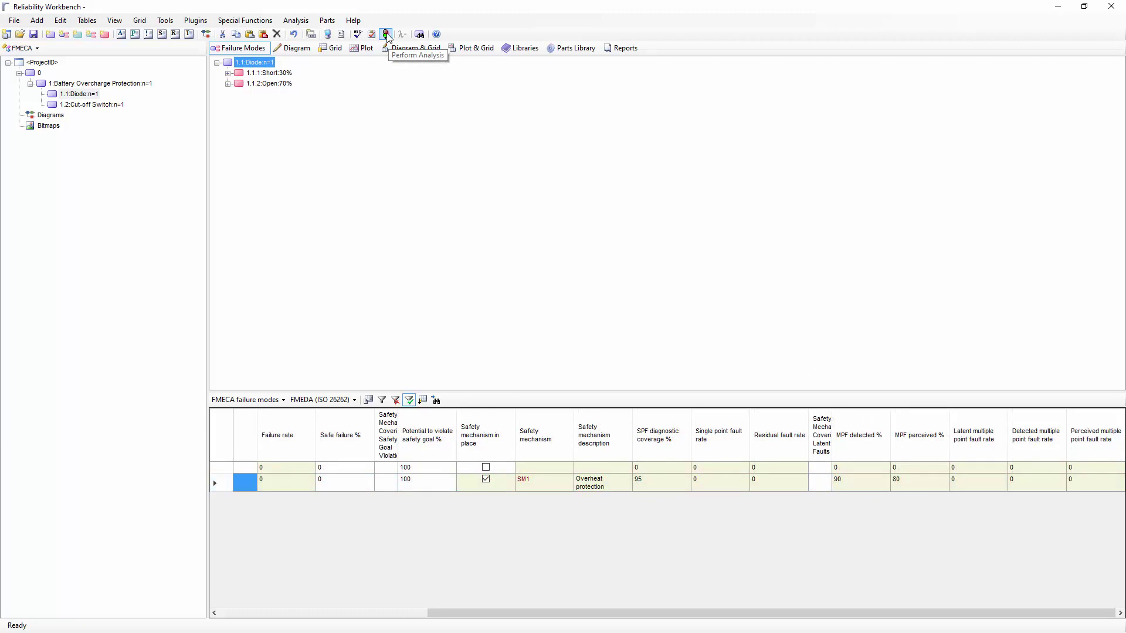
{"action": "left_click", "coordinate": [386, 35]}
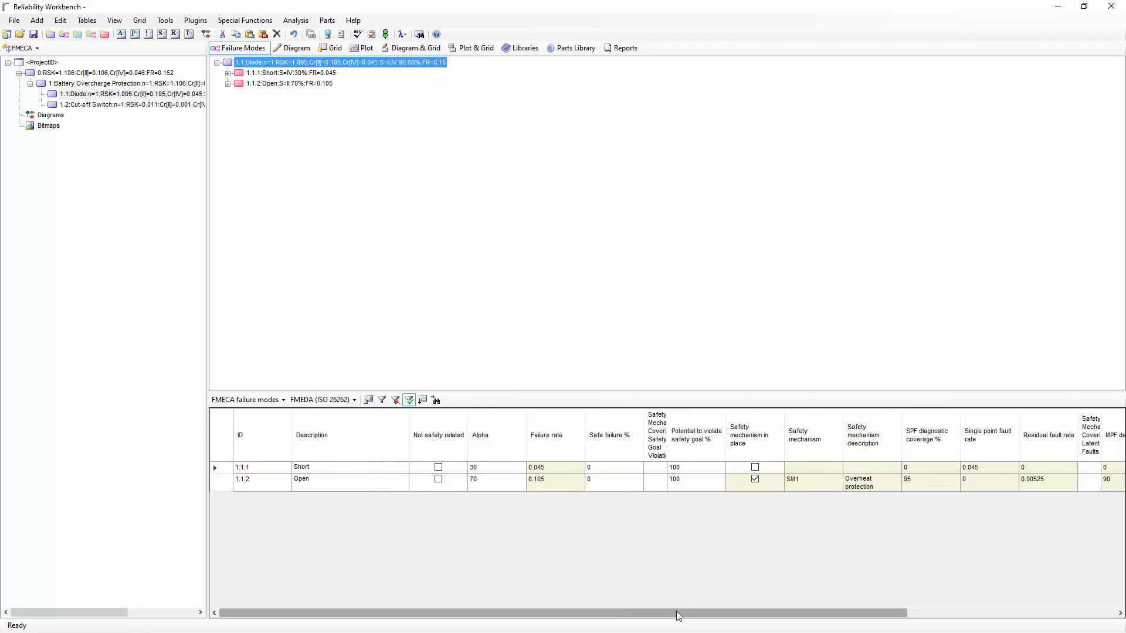
{"action": "scroll", "coordinate": [678, 616], "scroll_direction": "right", "scroll_amount": 5}
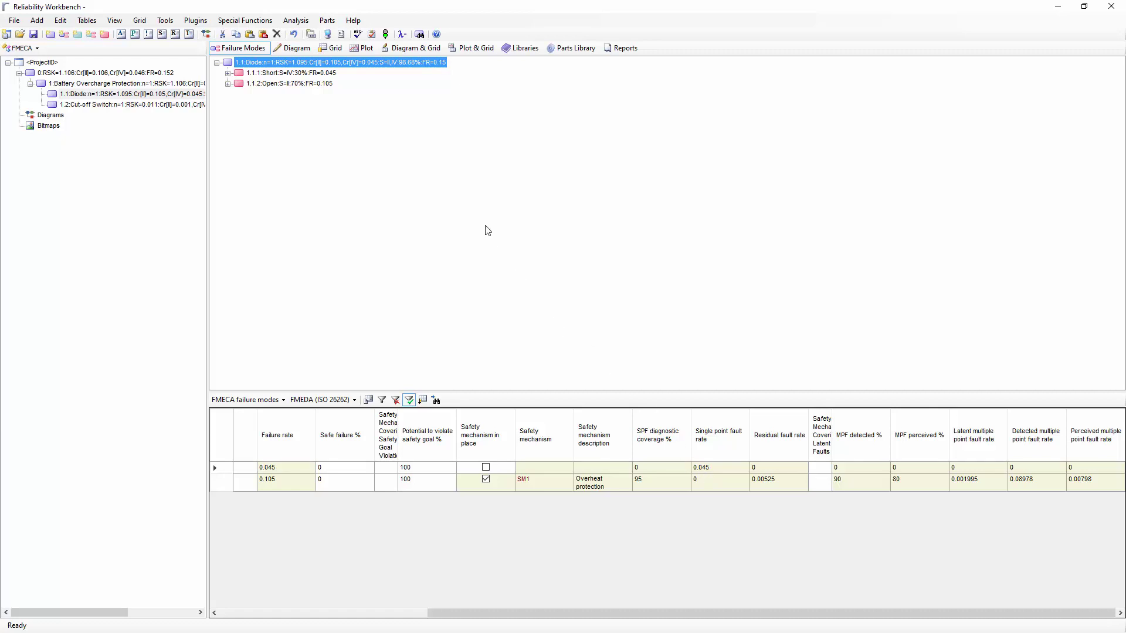
Review the system results summary, including the IEC 61508 failure rates and the ISO 26262 fault metrics.
{"action": "left_click", "coordinate": [403, 35]}
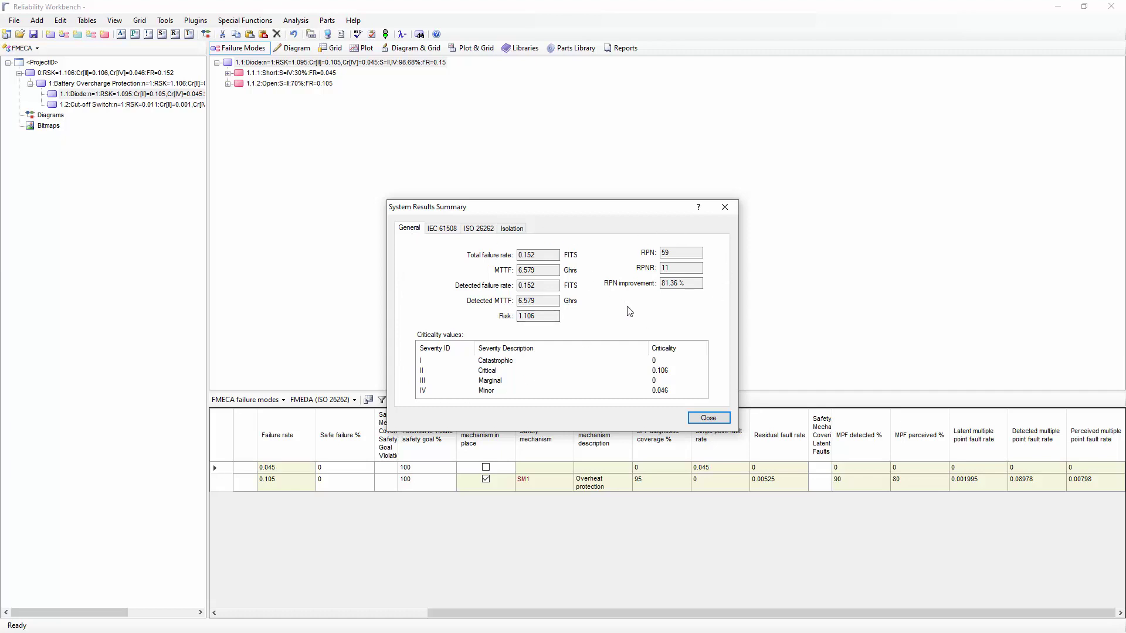
{"action": "left_click", "coordinate": [441, 229]}
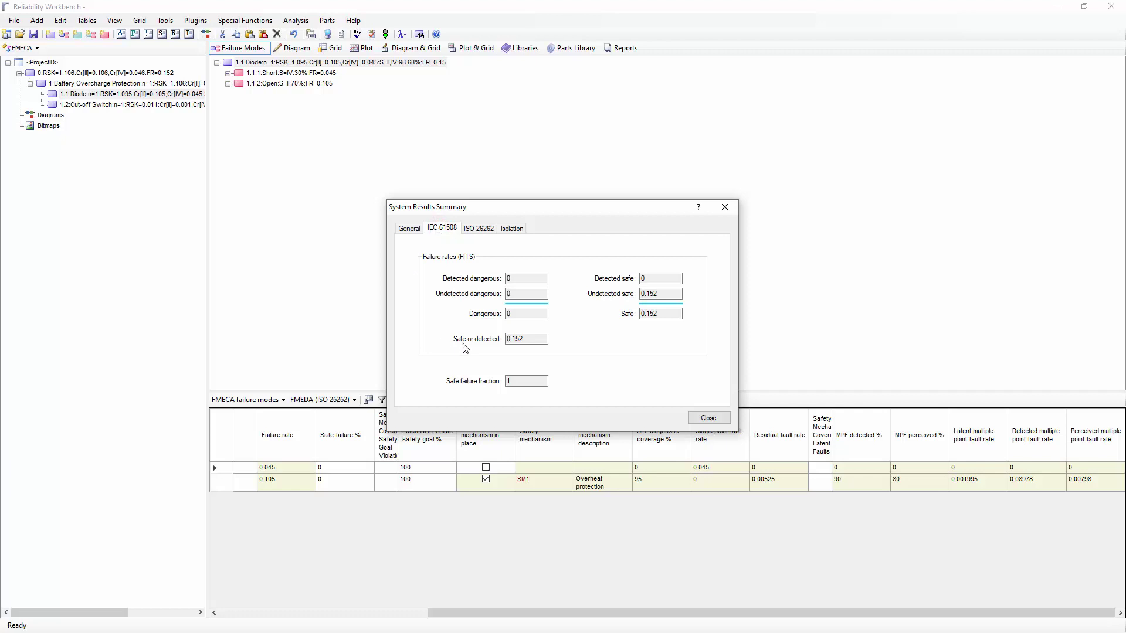
{"action": "left_click", "coordinate": [474, 228]}
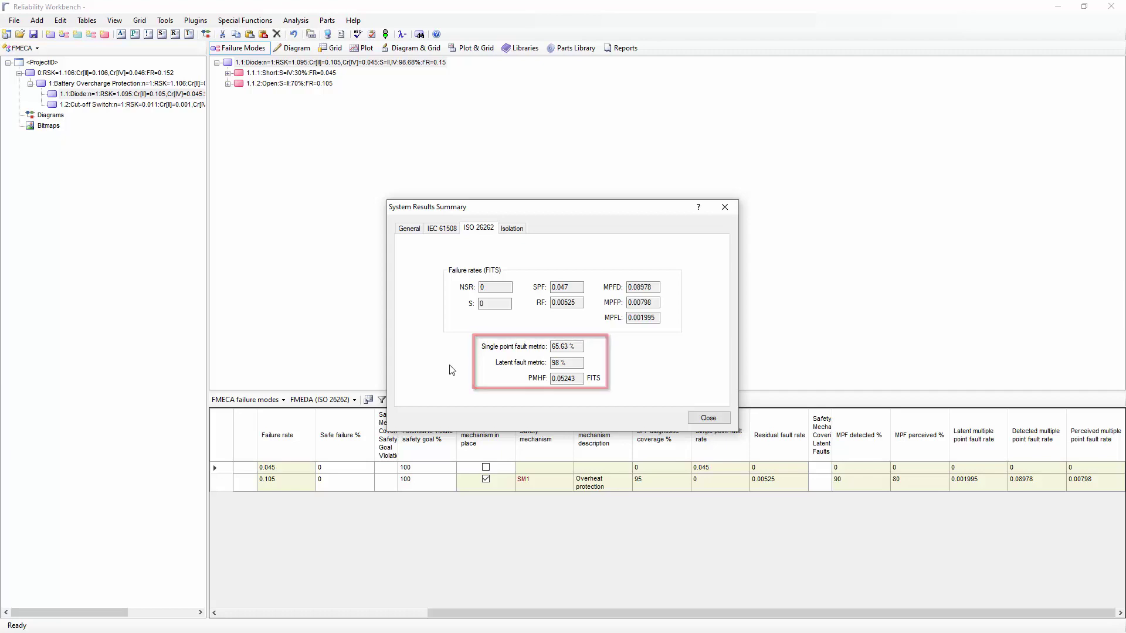
Close the system results summary and open the Design-Process FMEA report from the Design-Process FMEA reports folder.
{"action": "left_click", "coordinate": [701, 419]}
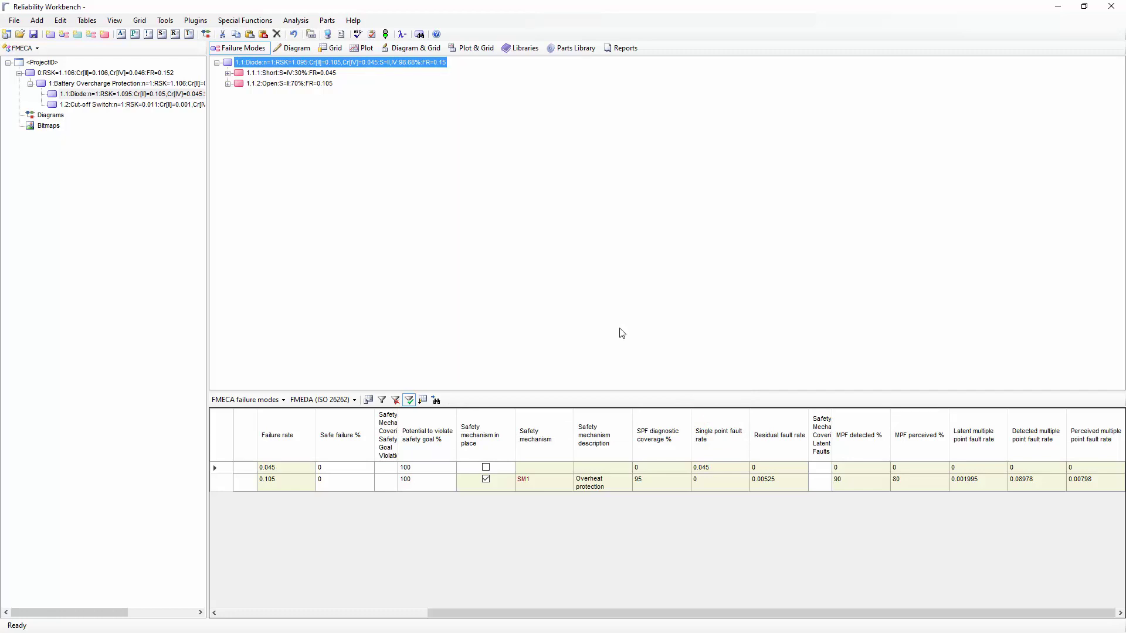
{"action": "left_click", "coordinate": [624, 51]}
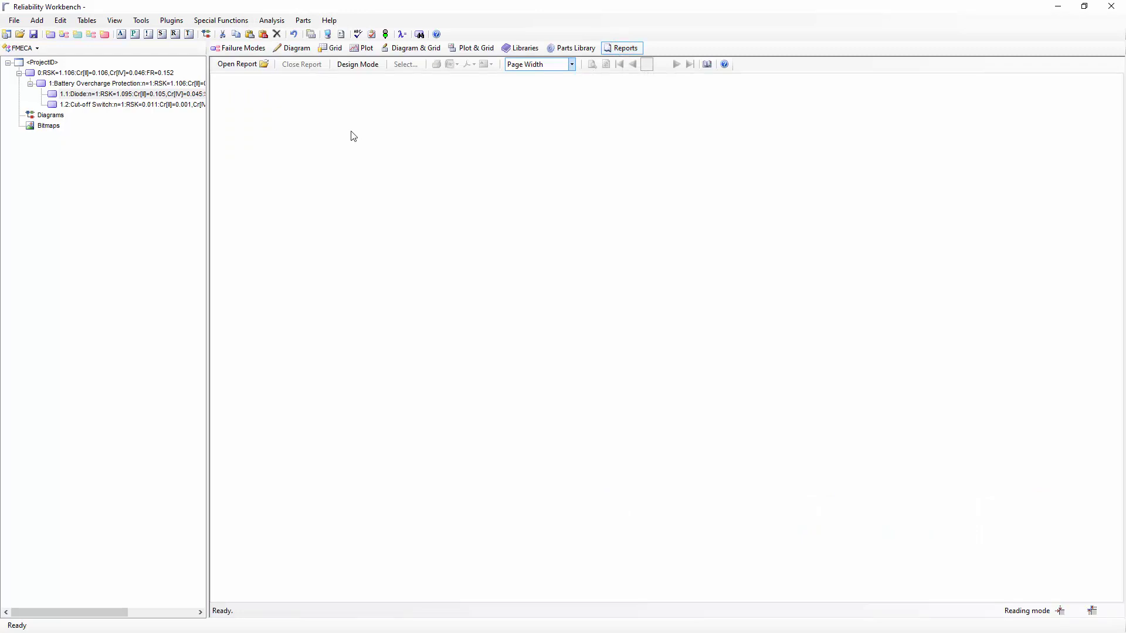
{"action": "left_click", "coordinate": [255, 69]}
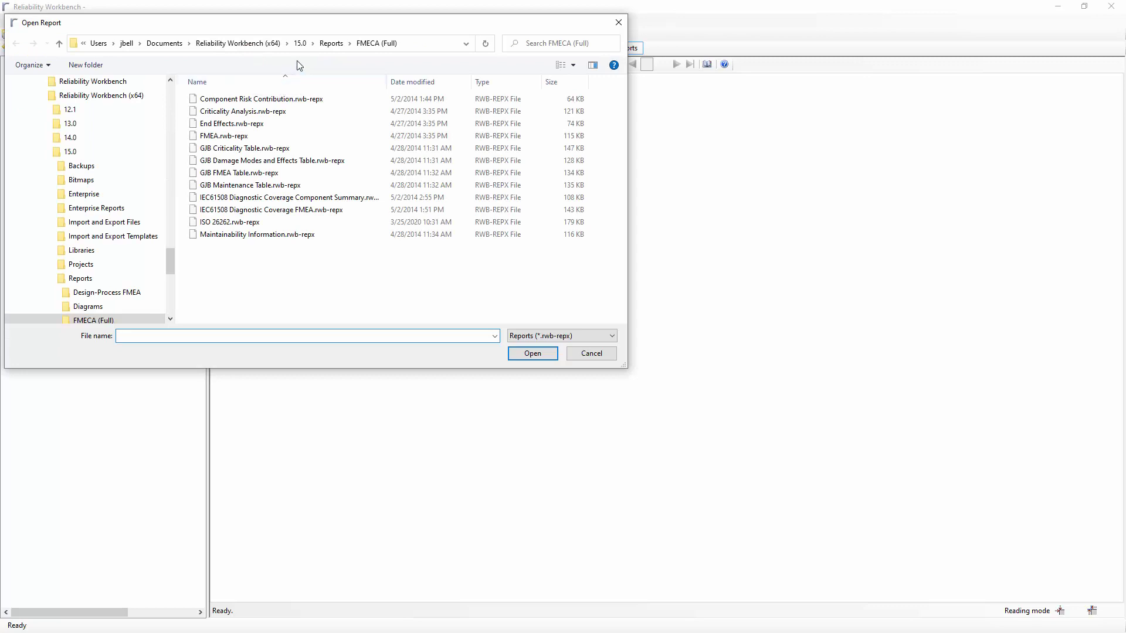
{"action": "left_click", "coordinate": [329, 44]}
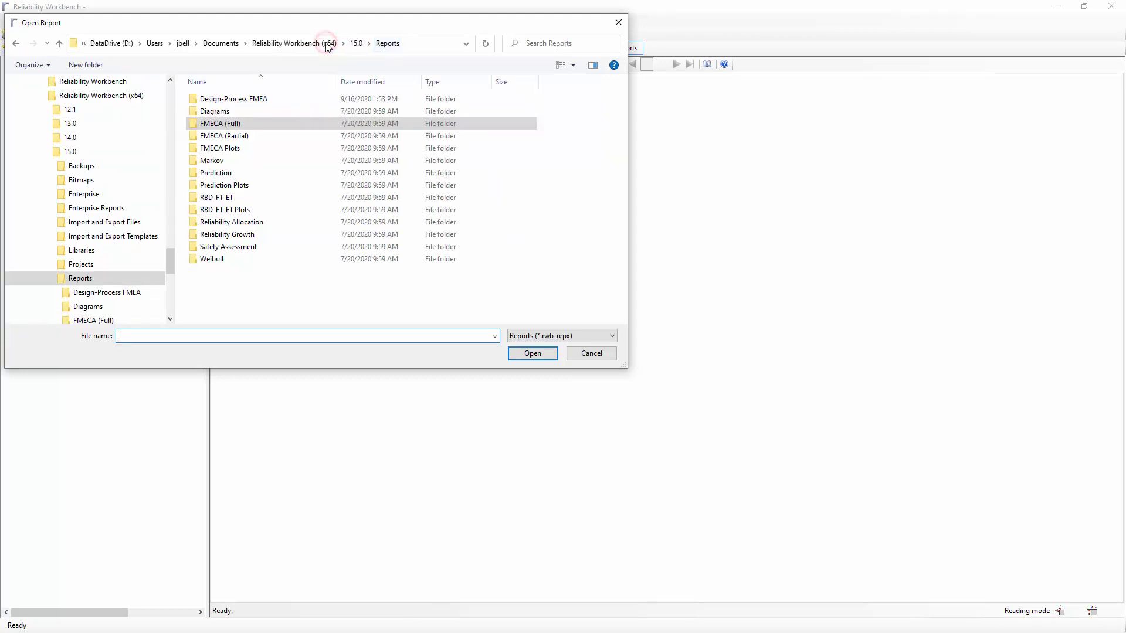
{"action": "double_click", "coordinate": [257, 99]}
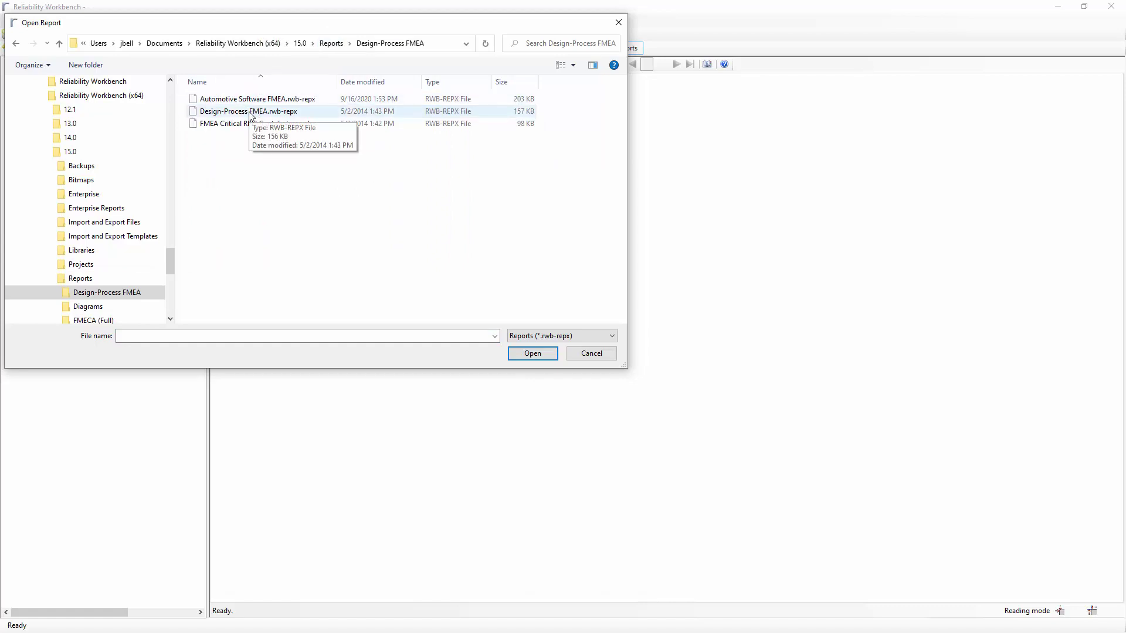
{"action": "double_click", "coordinate": [250, 112]}
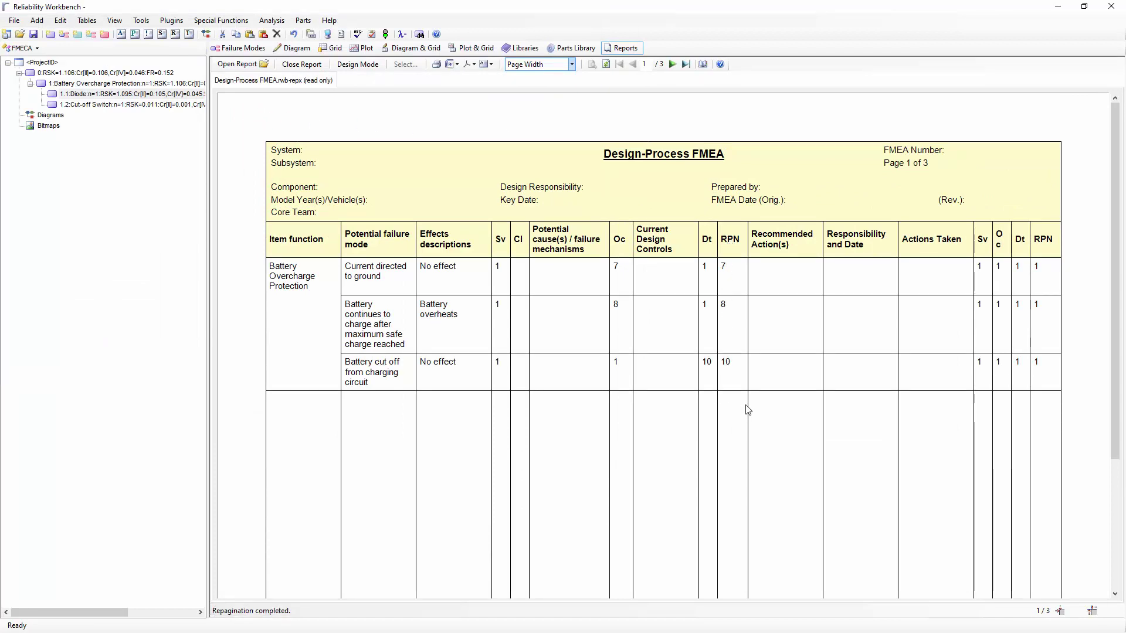
Open the Criticality Analysis report from the FMECA (Full) reports folder.
{"action": "left_click", "coordinate": [252, 63]}
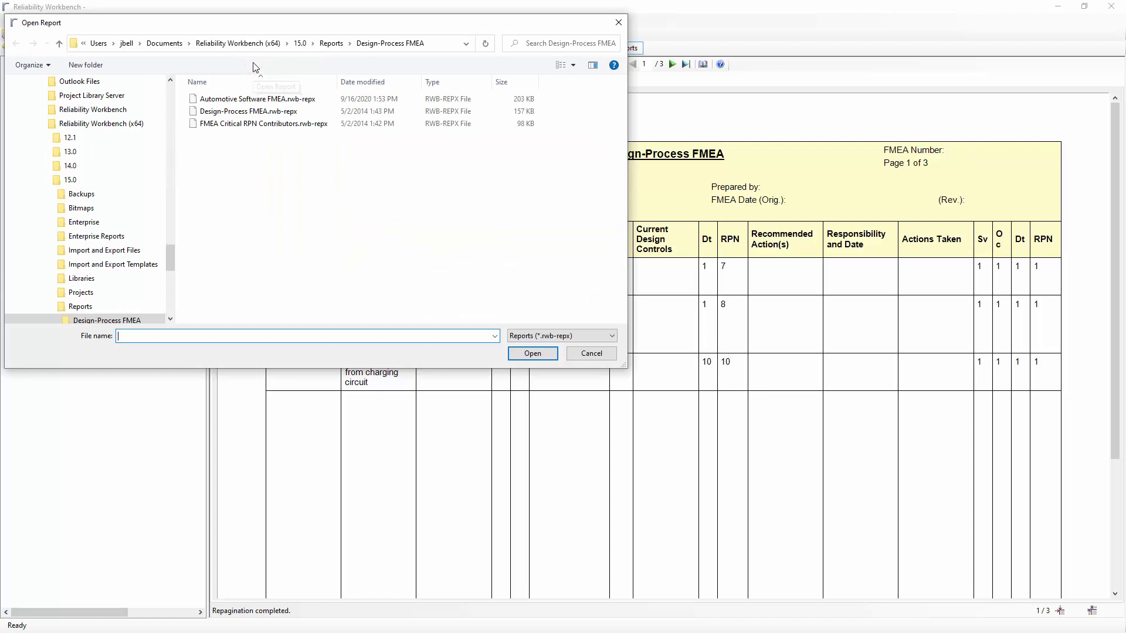
{"action": "left_click", "coordinate": [332, 42]}
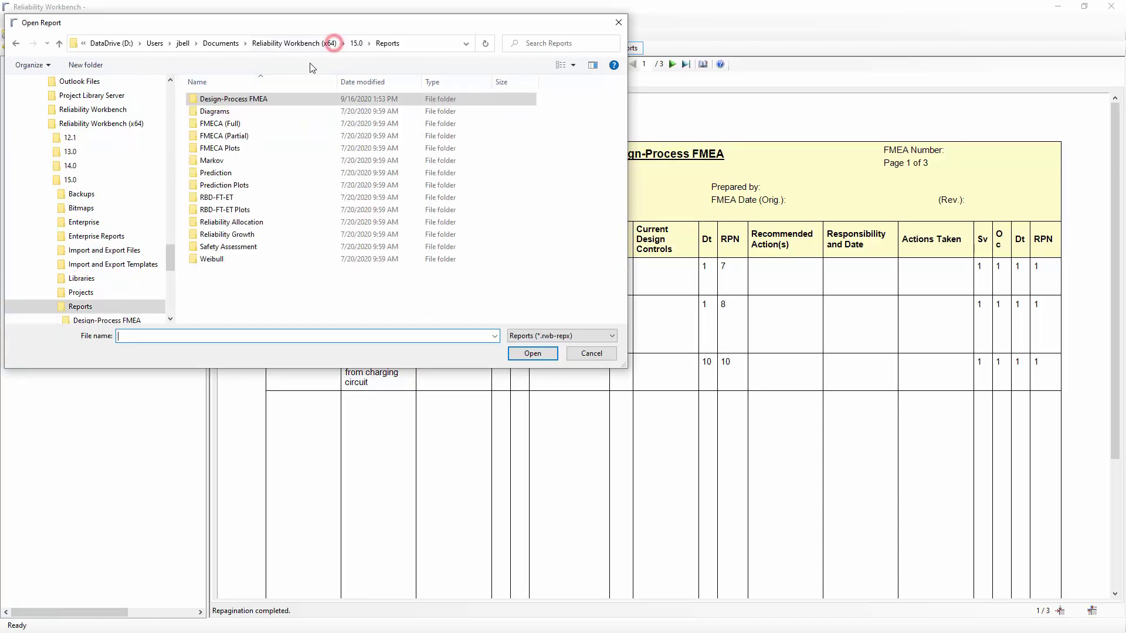
{"action": "double_click", "coordinate": [238, 123]}
{"action": "double_click", "coordinate": [240, 112]}
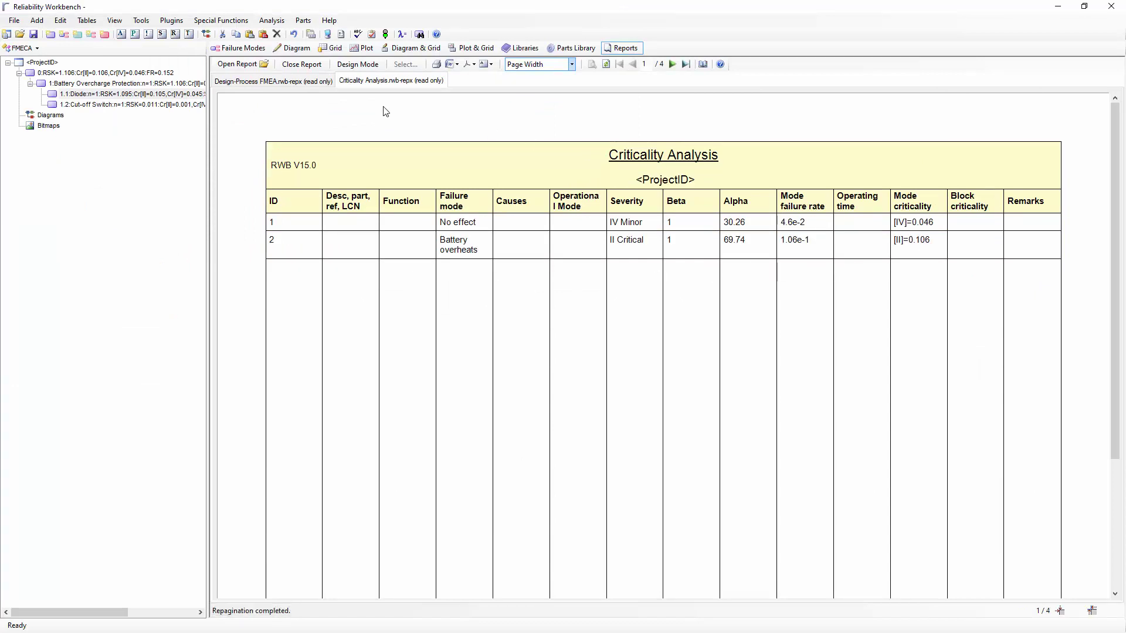
Open the ISO 26262 report from the FMECA (Full) folder, fit it to Page Width and check the fault metrics at its end.
{"action": "left_click", "coordinate": [257, 69]}
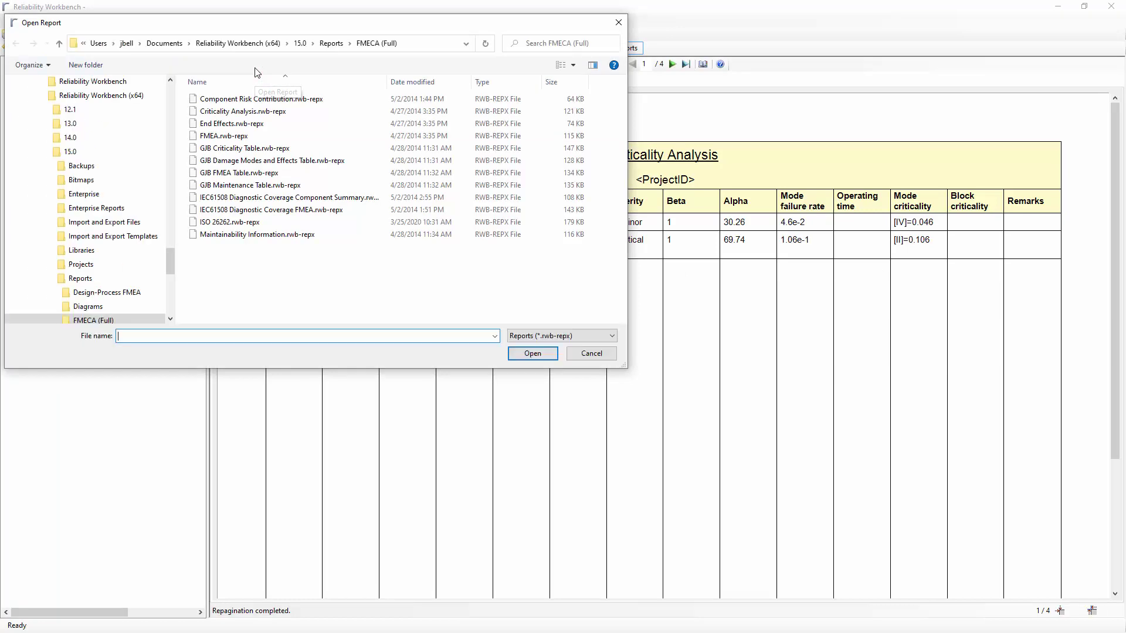
{"action": "double_click", "coordinate": [225, 222]}
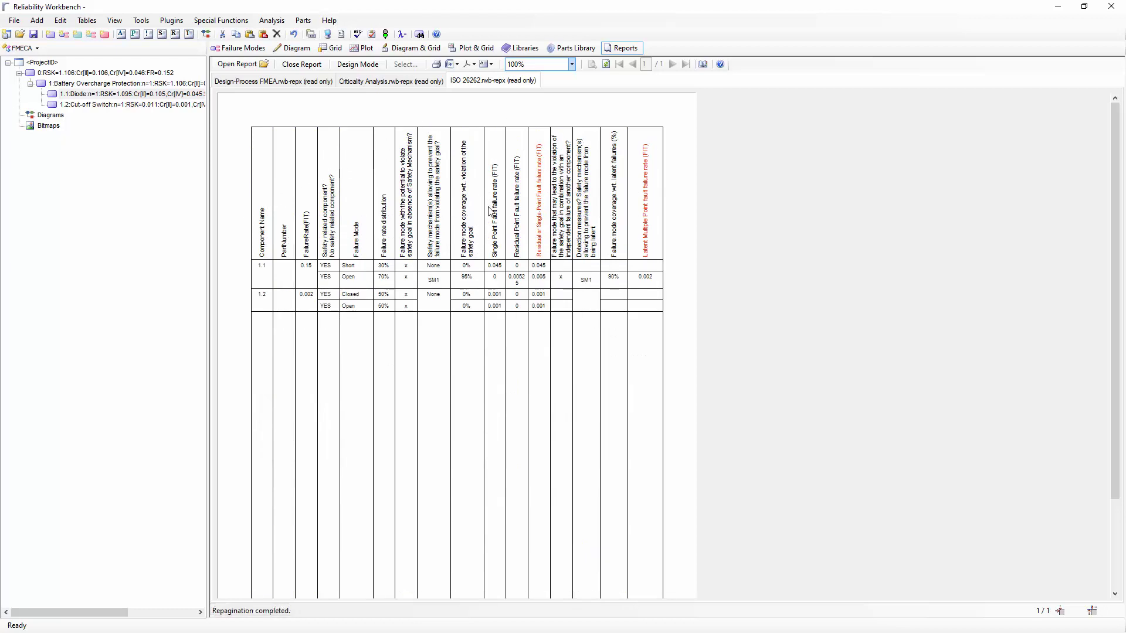
{"action": "left_click", "coordinate": [554, 62]}
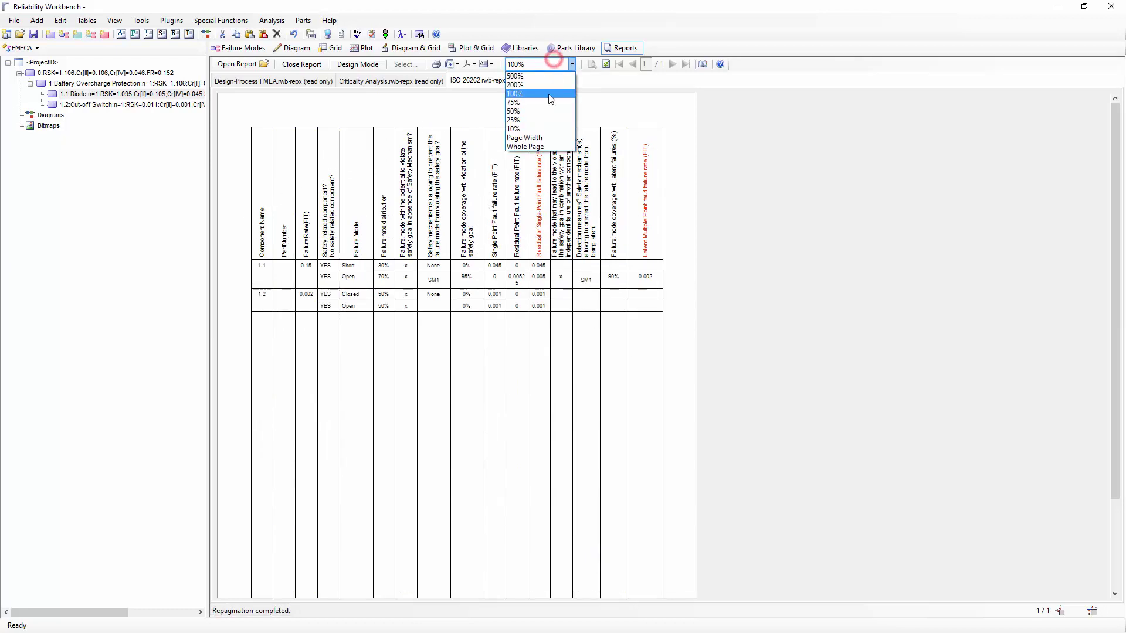
{"action": "left_click", "coordinate": [536, 138]}
{"action": "left_click_drag", "start_coordinate": [1115, 160], "coordinate": [1117, 442]}
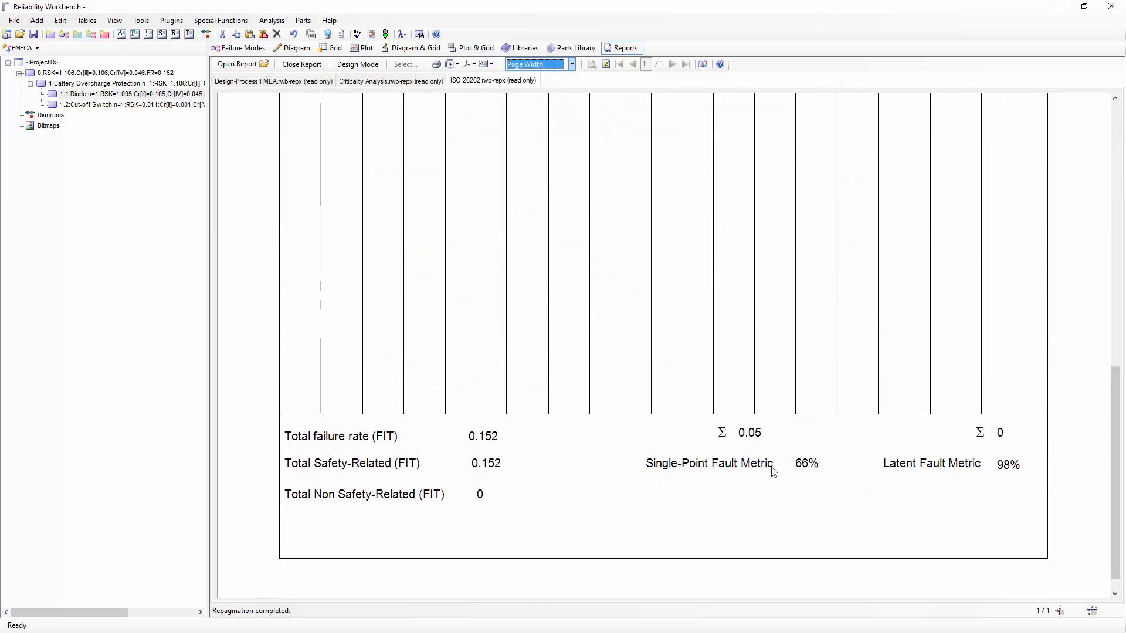